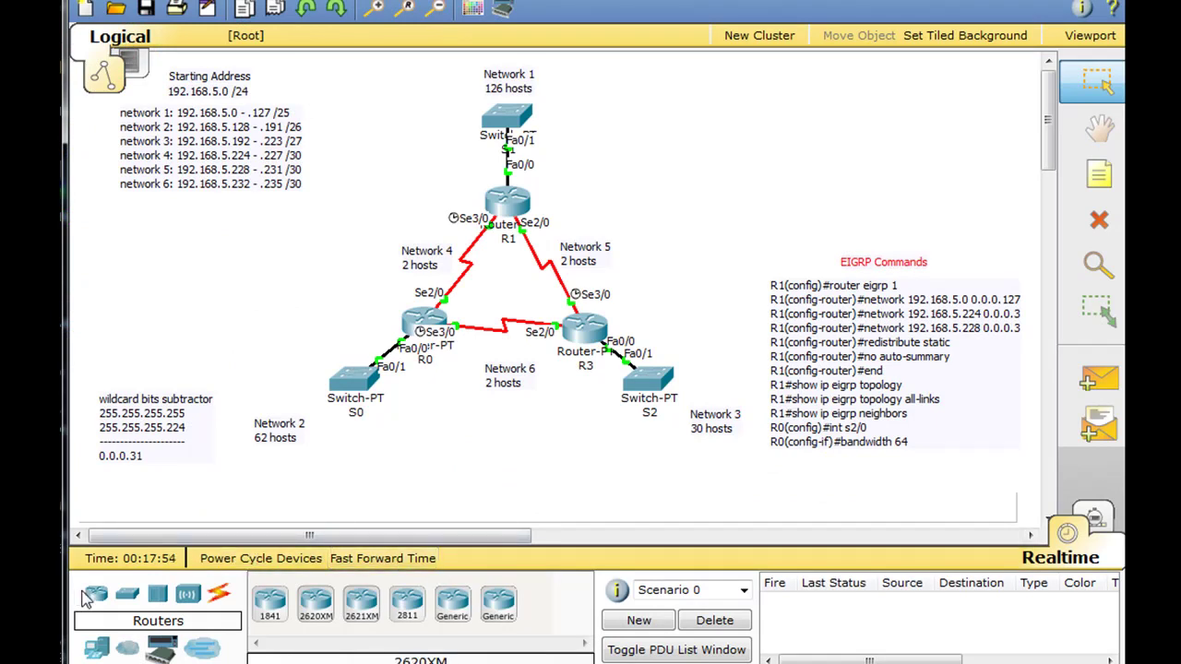
Step: Place a Generic router above and right of R1 and rename it from Router0 to ISP
drag(452, 616, 619, 177)
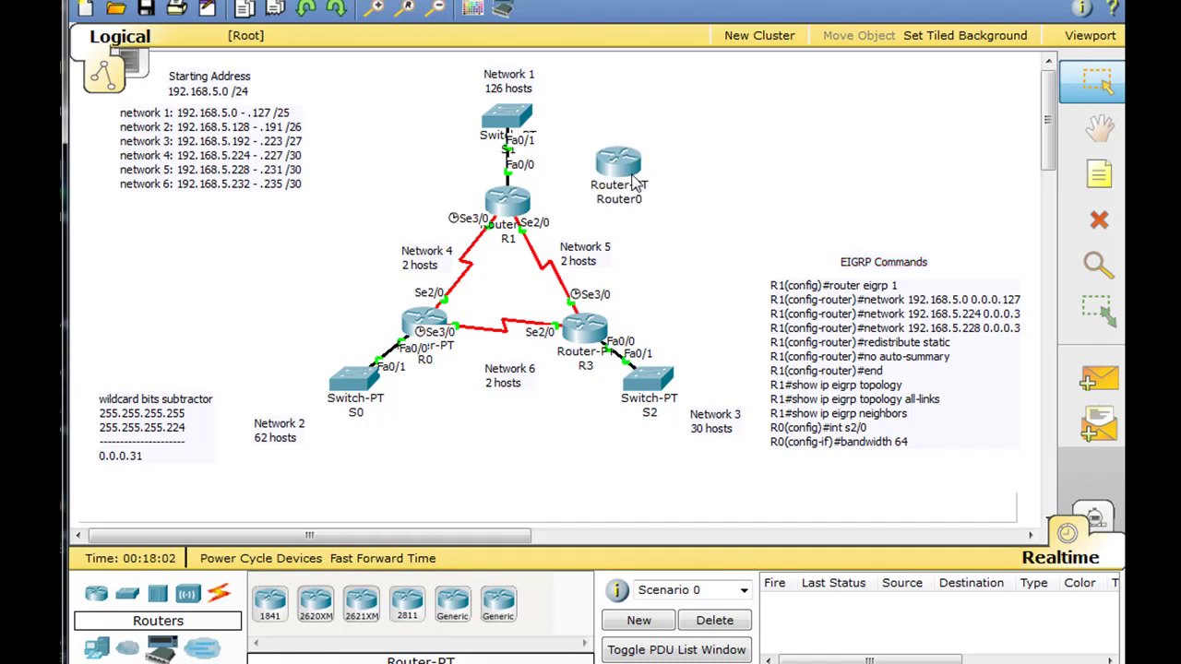
click(622, 199)
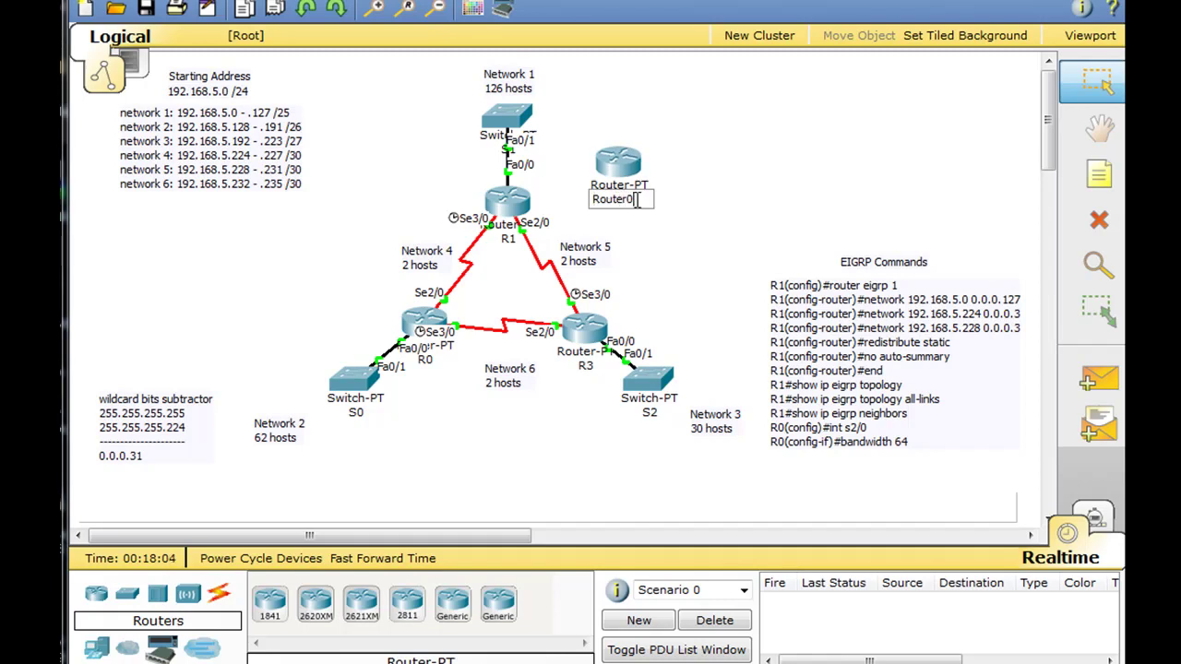
drag(637, 201, 583, 205)
text(ISP)
key(Return)
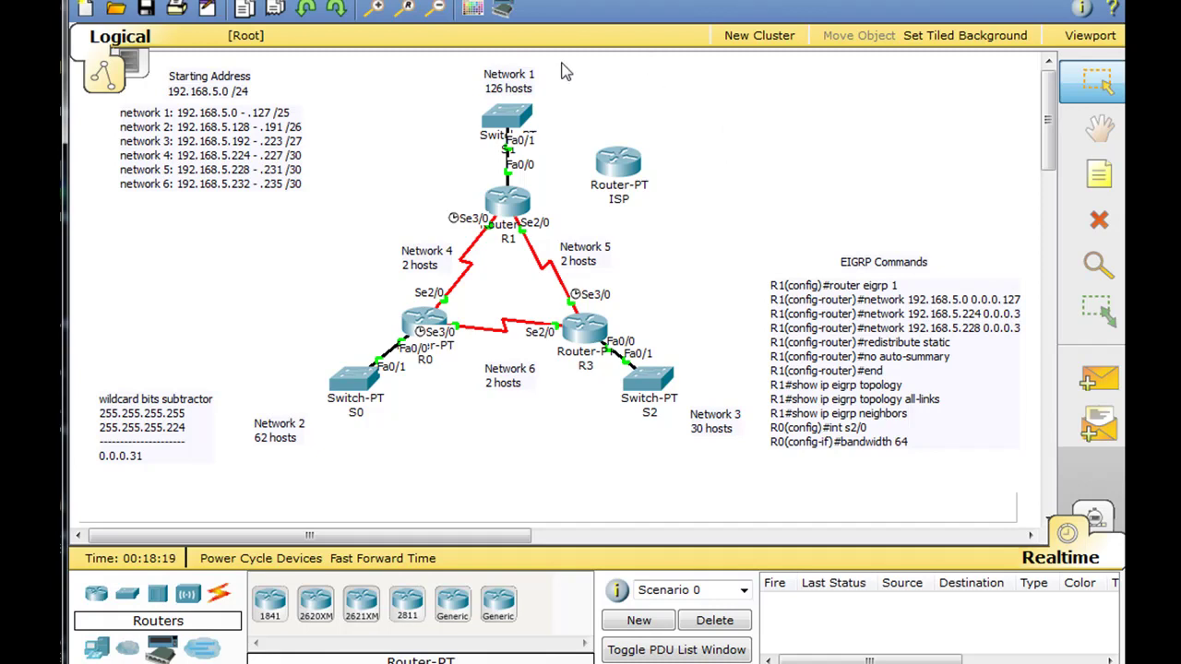
Step: Draw a straight line extending right from the ISP router
click(472, 11)
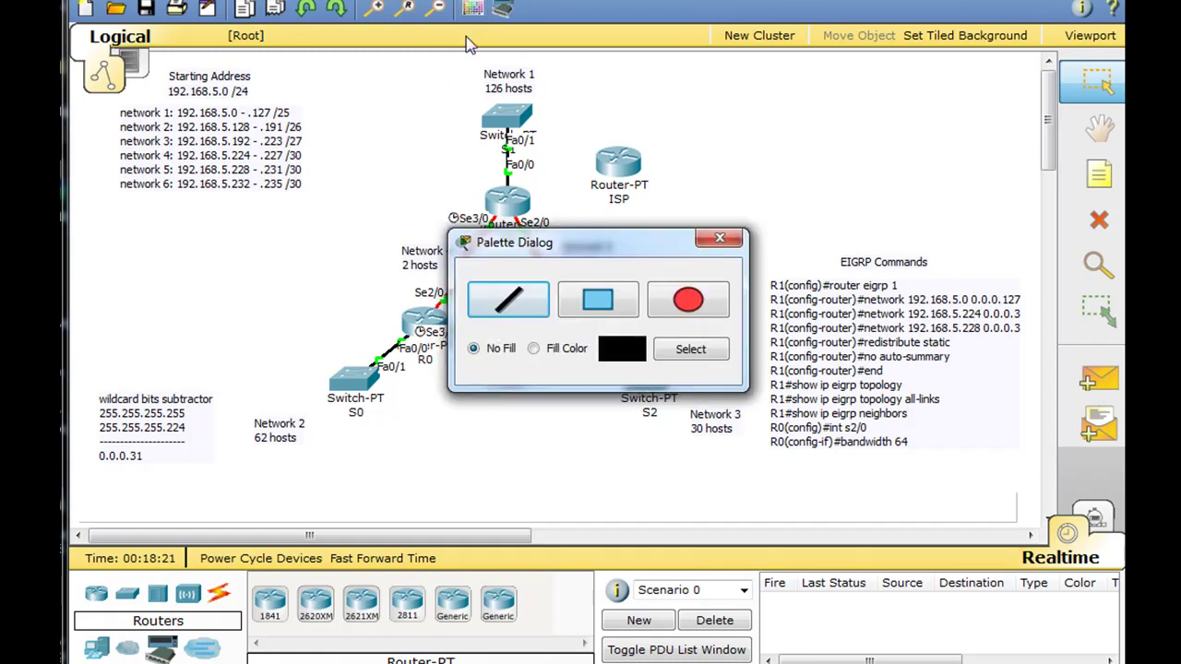
click(517, 319)
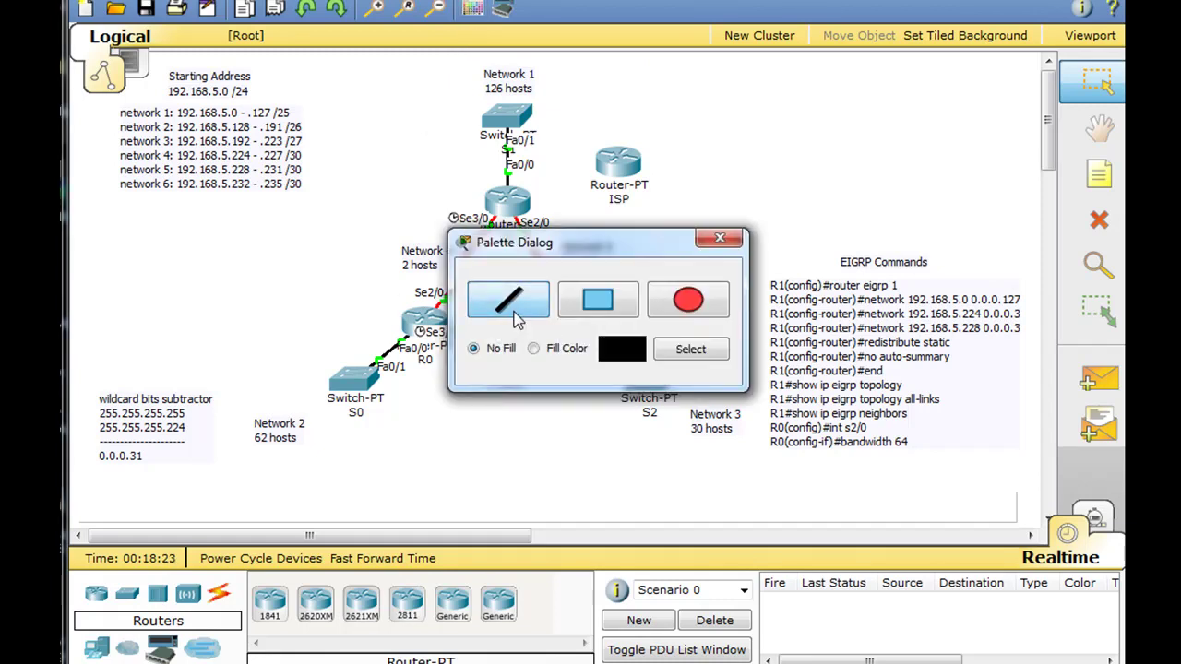
mouse_move(712, 150)
mouse_down()
mouse_move(807, 157)
mouse_move(824, 135)
mouse_up()
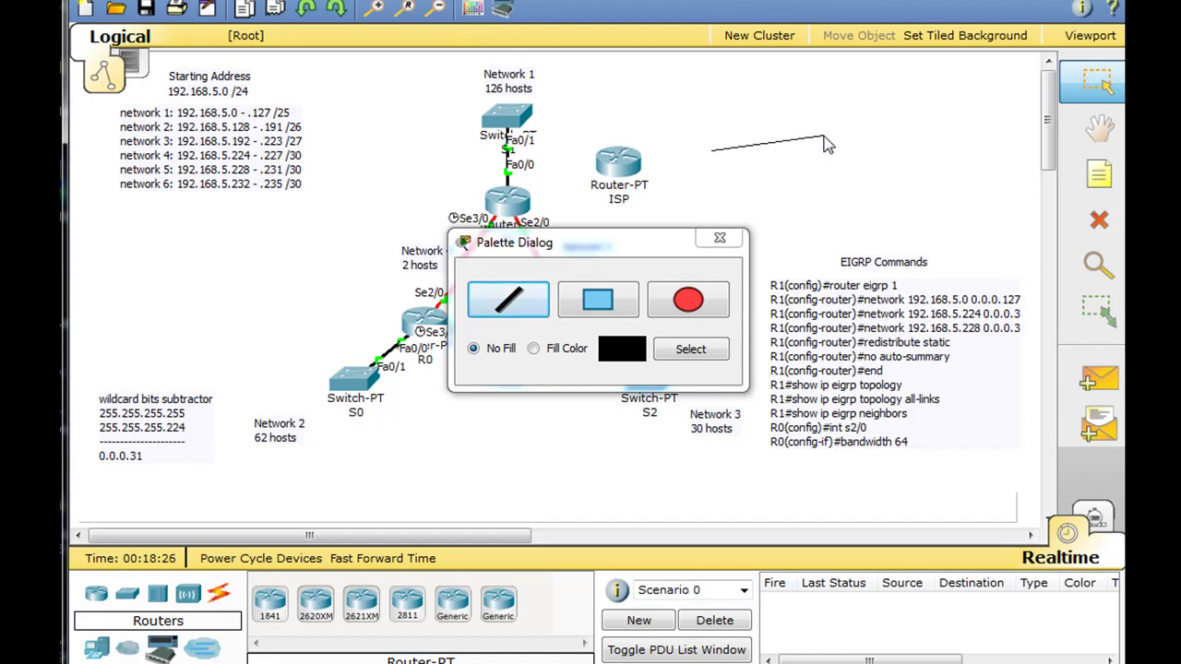
click(719, 238)
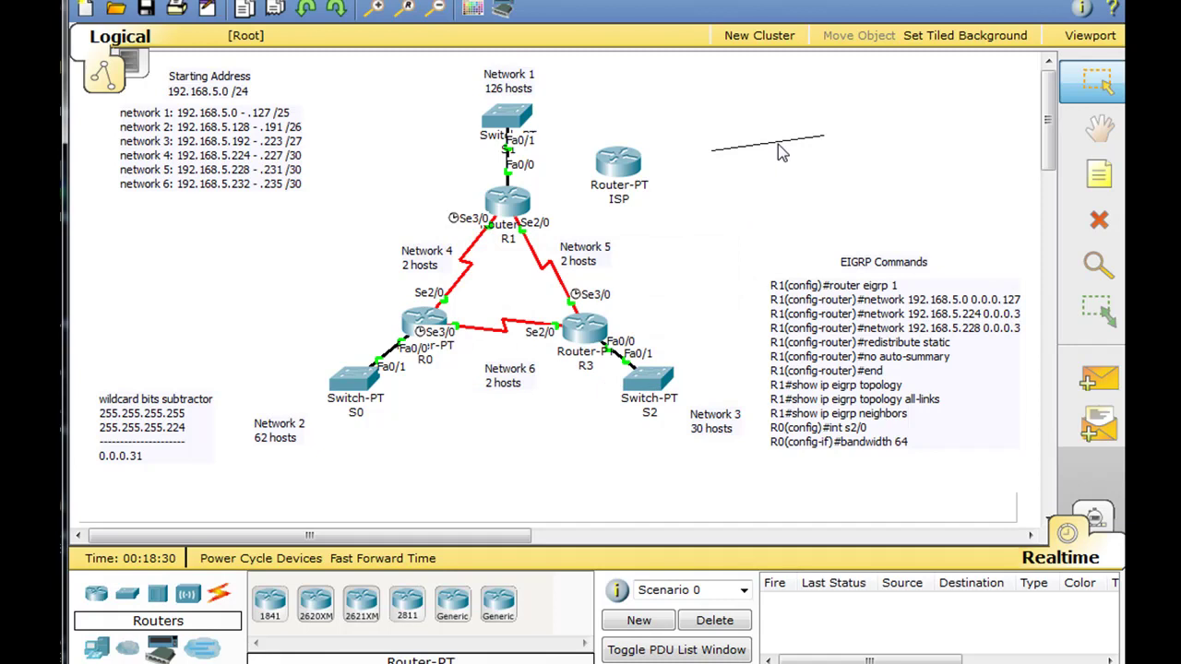
mouse_move(769, 145)
mouse_down()
mouse_move(688, 155)
mouse_move(706, 159)
mouse_up()
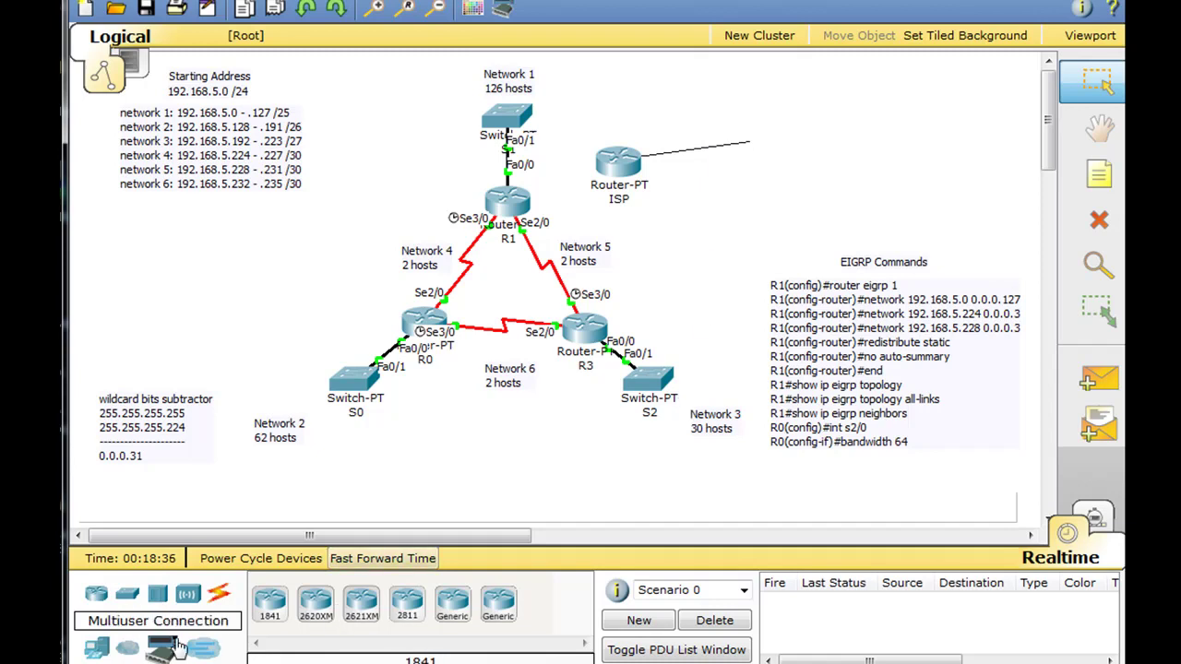
Step: Place a WAN Emulation Cloud-PT at the line's end and rename it Internet
click(129, 653)
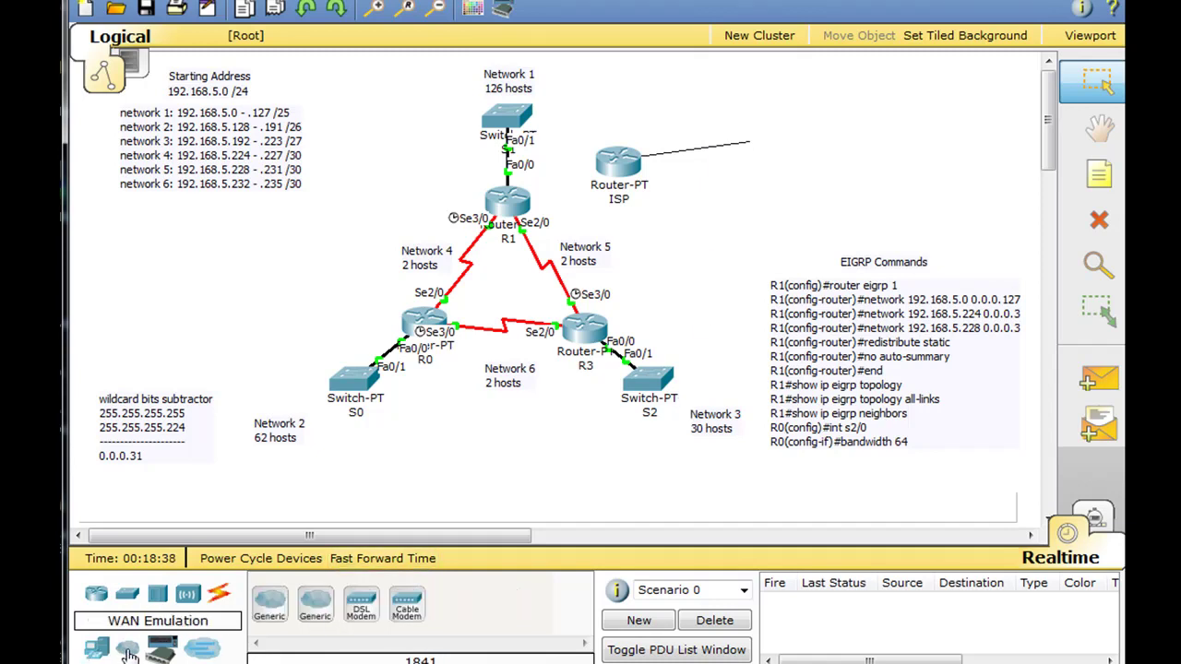
click(269, 604)
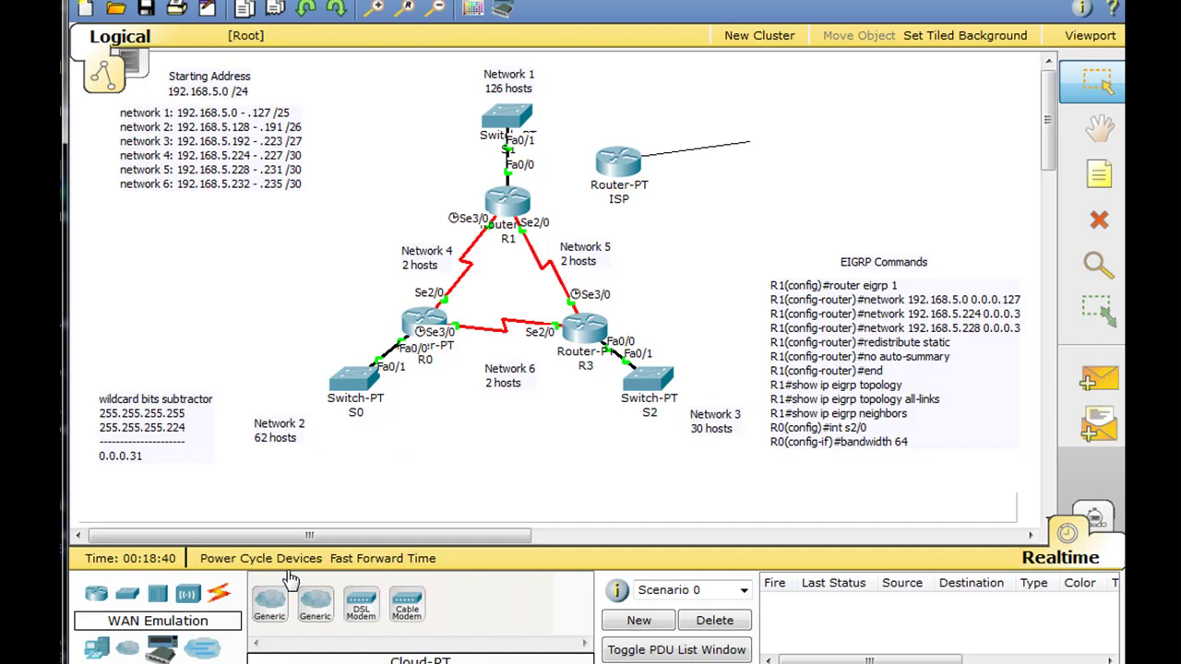
click(760, 144)
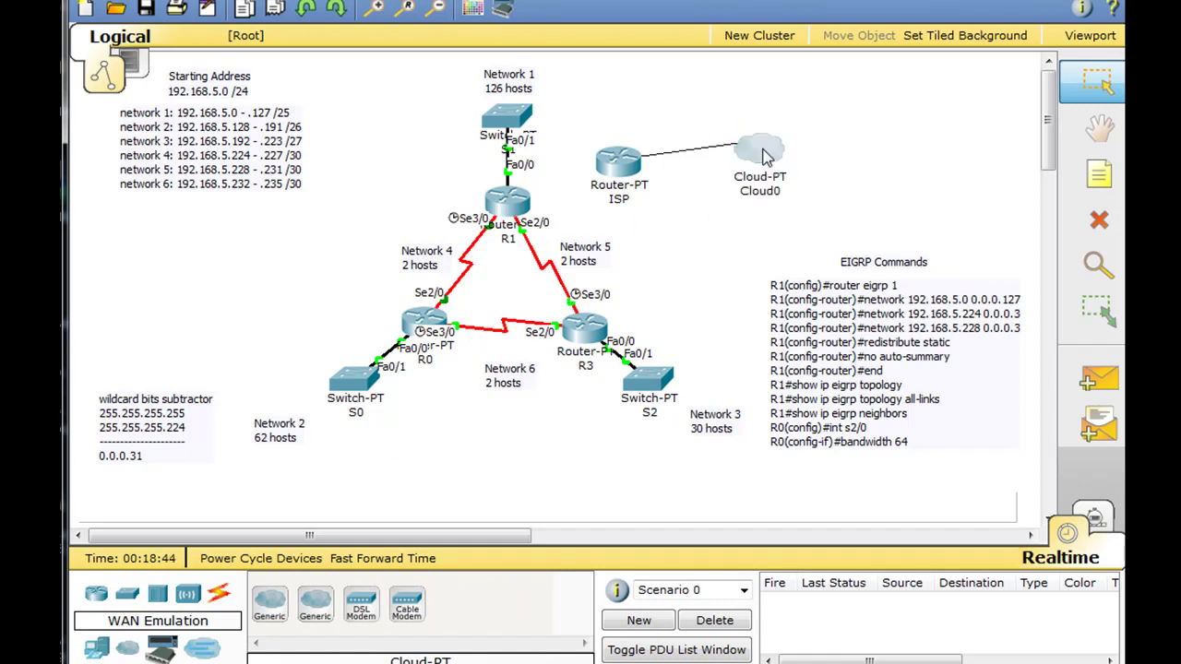
click(758, 176)
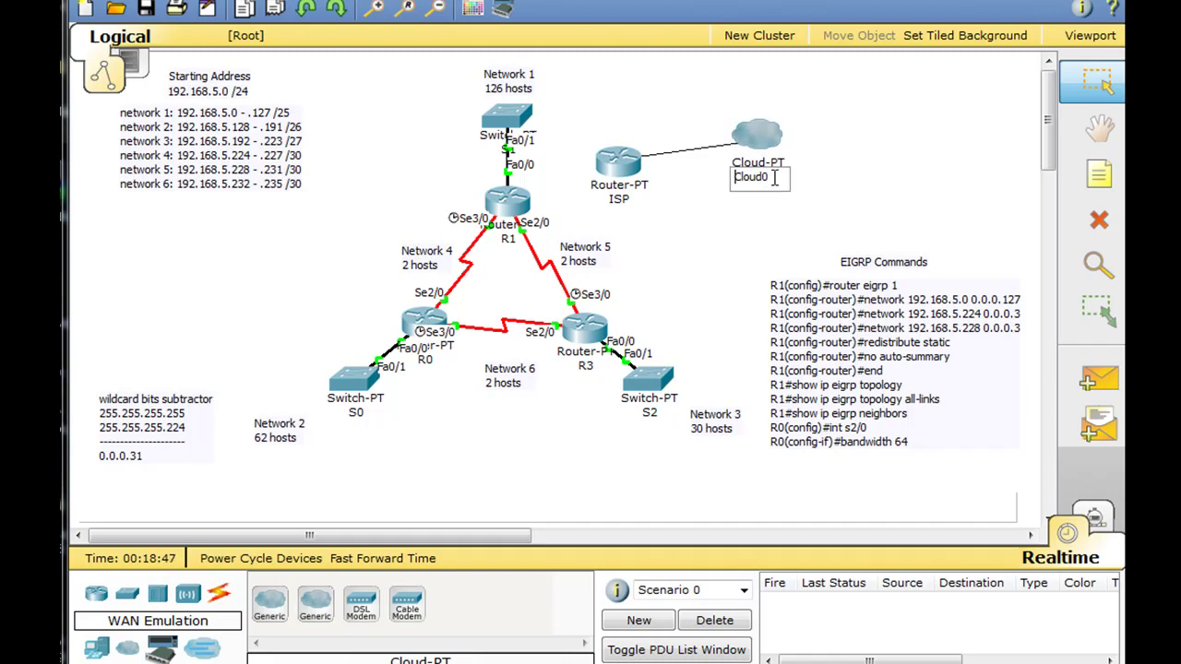
text(Internet)
click(705, 221)
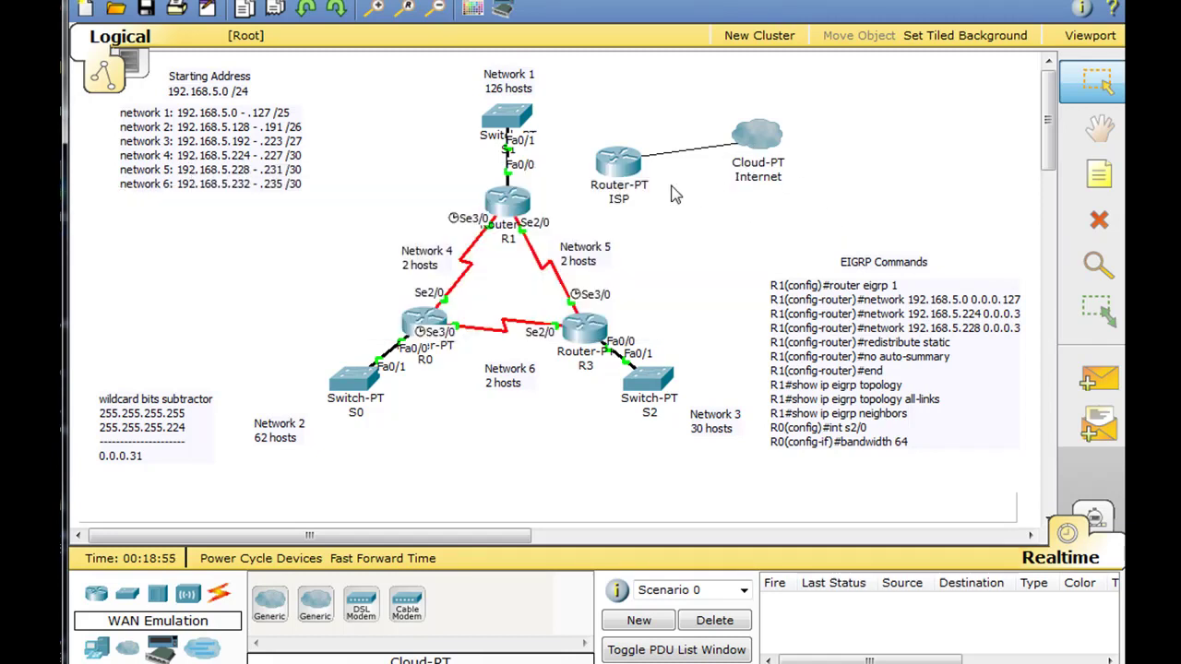
mouse_move(755, 145)
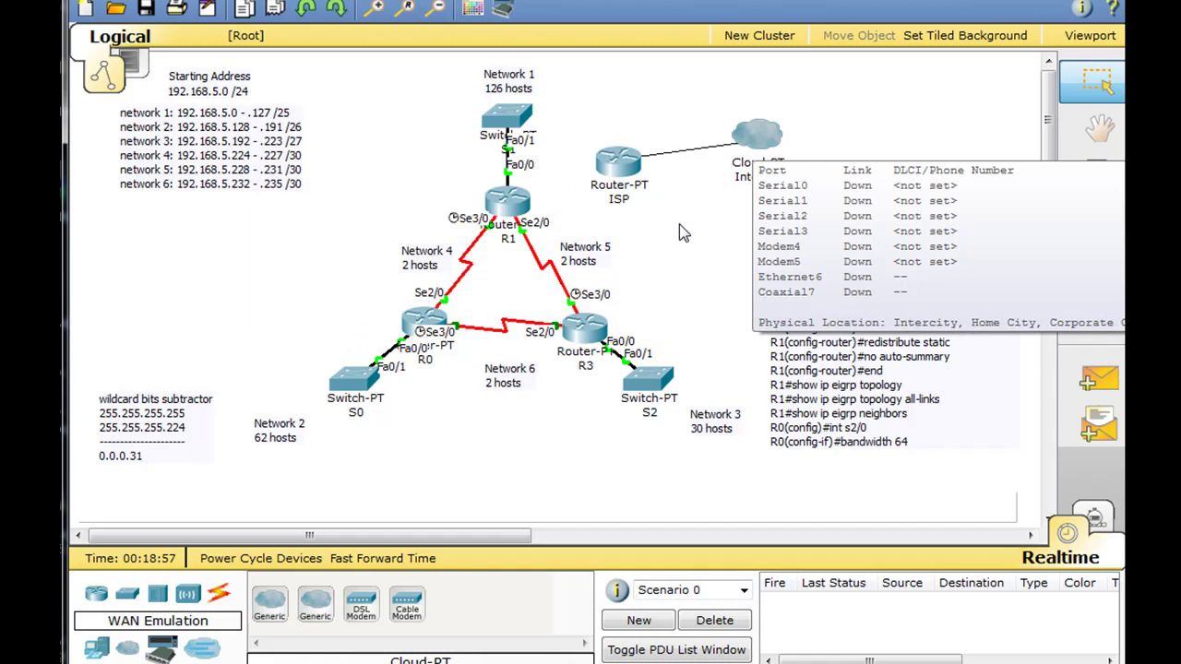
mouse_move(646, 173)
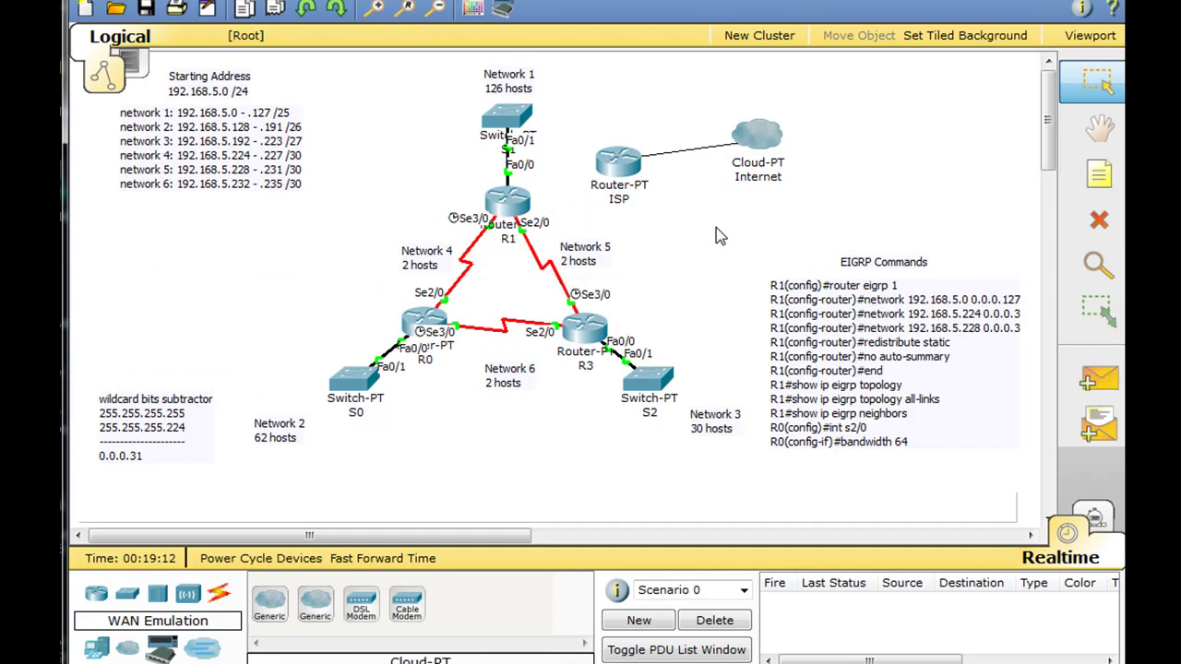
Step: Cable R1's FastEthernet1/0 to ISP's FastEthernet0/0 with a copper cross-over
mouse_move(605, 166)
mouse_move(510, 205)
click(219, 595)
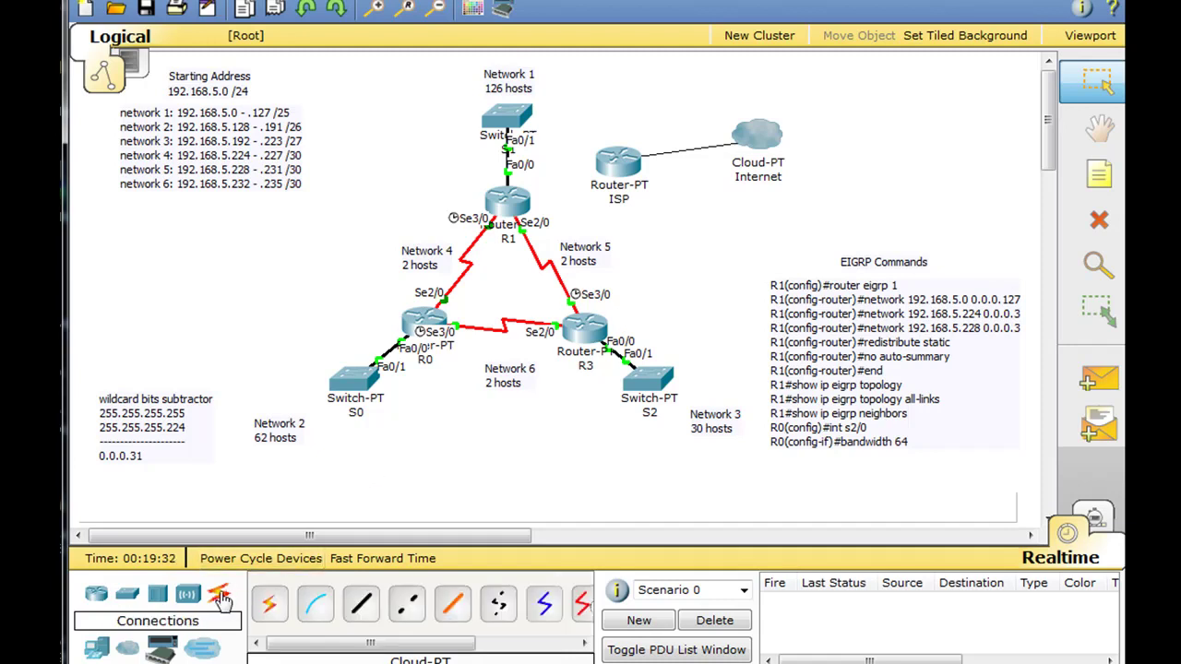
click(406, 604)
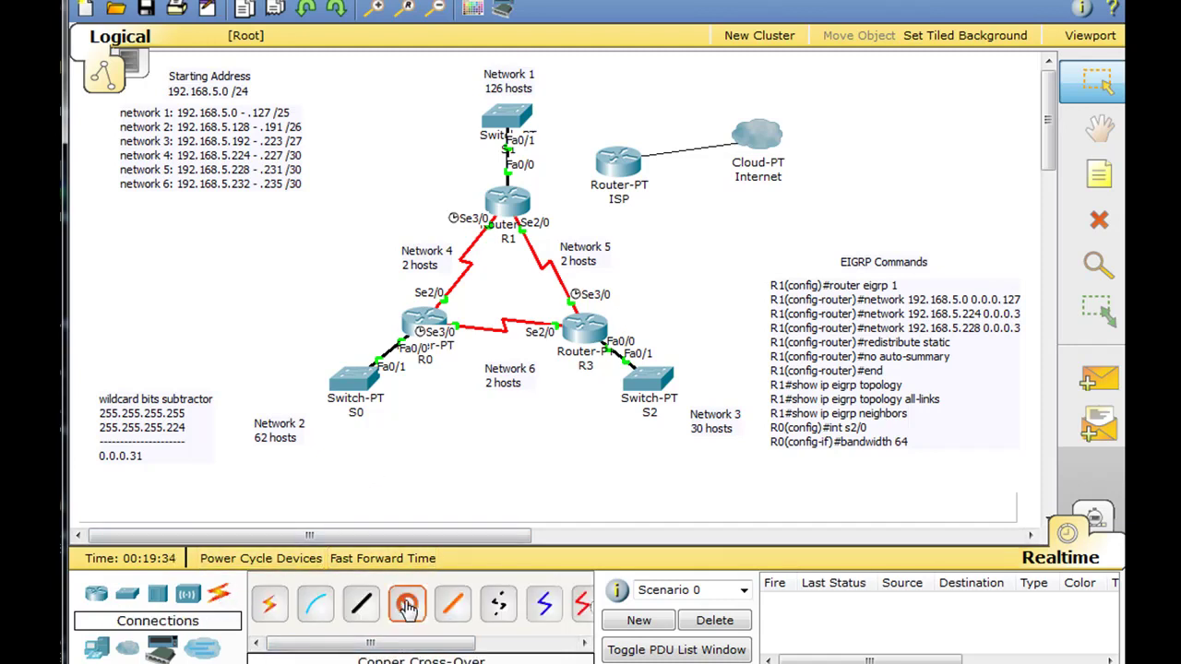
click(516, 203)
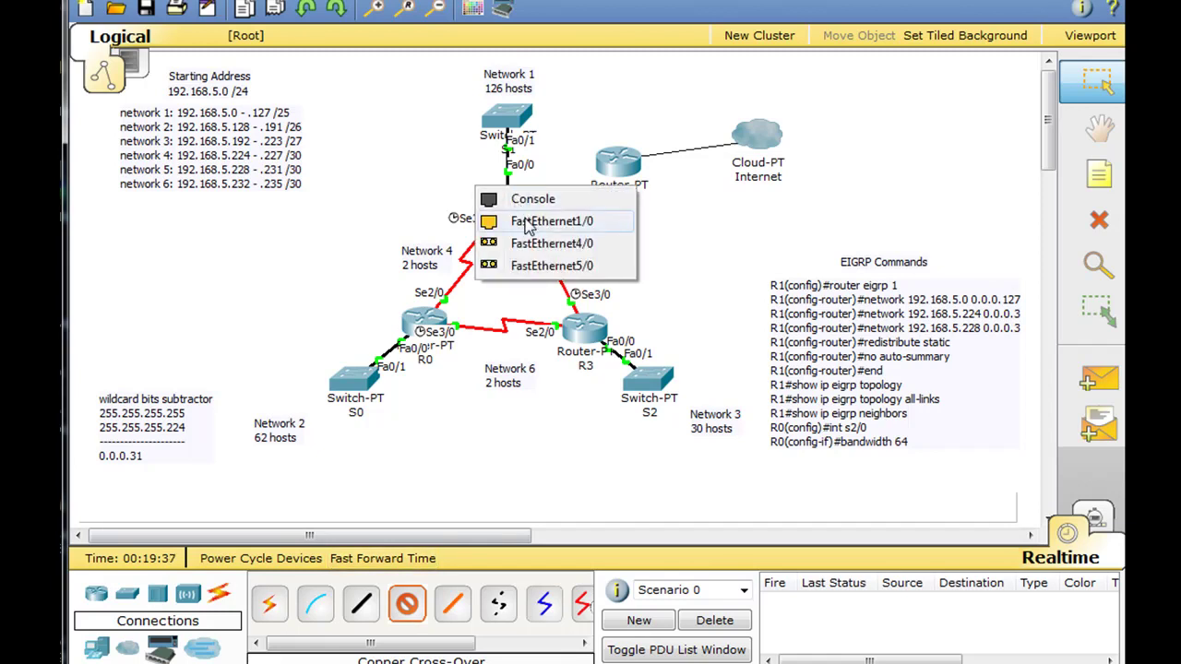
click(530, 225)
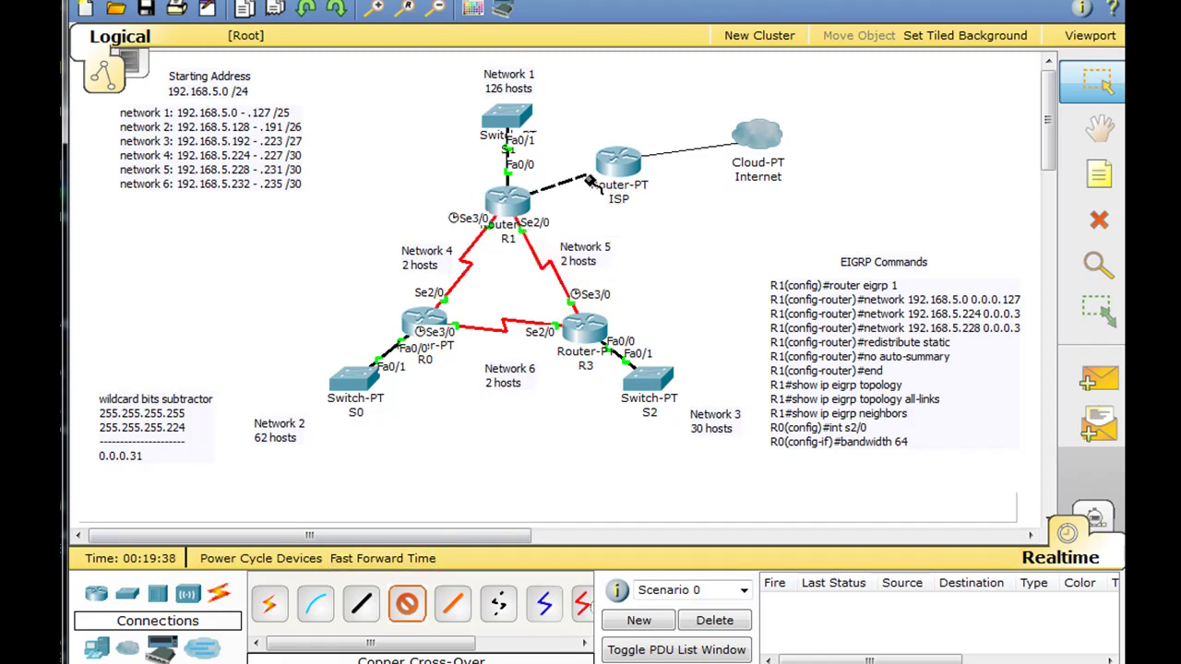
click(611, 163)
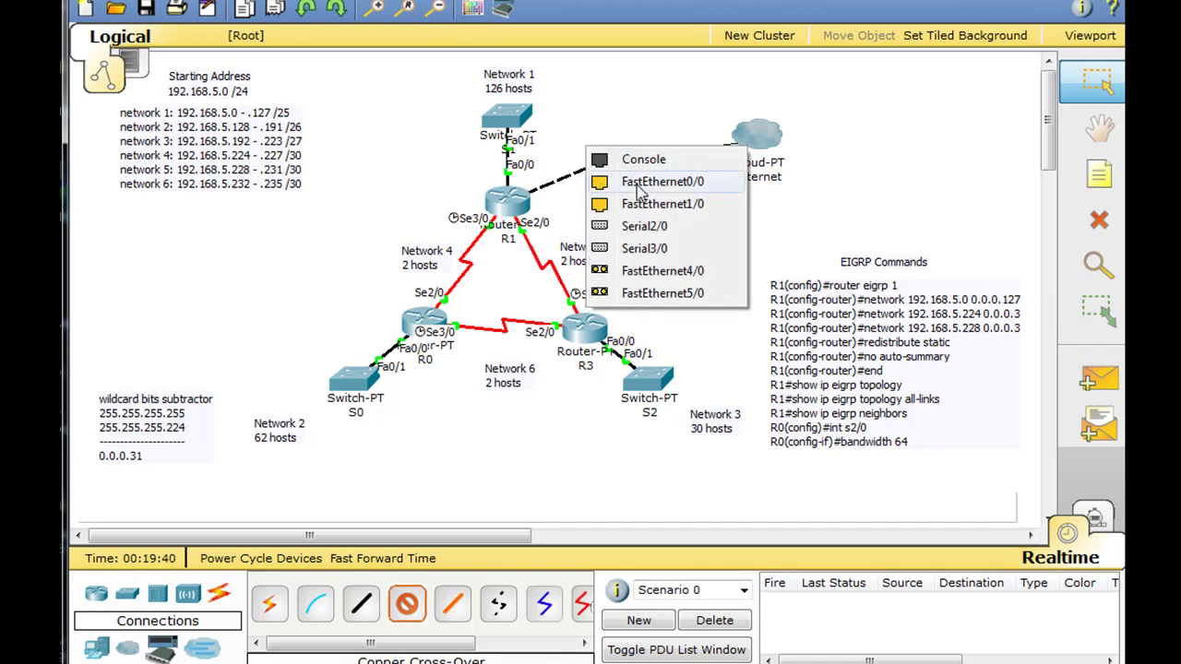
click(636, 184)
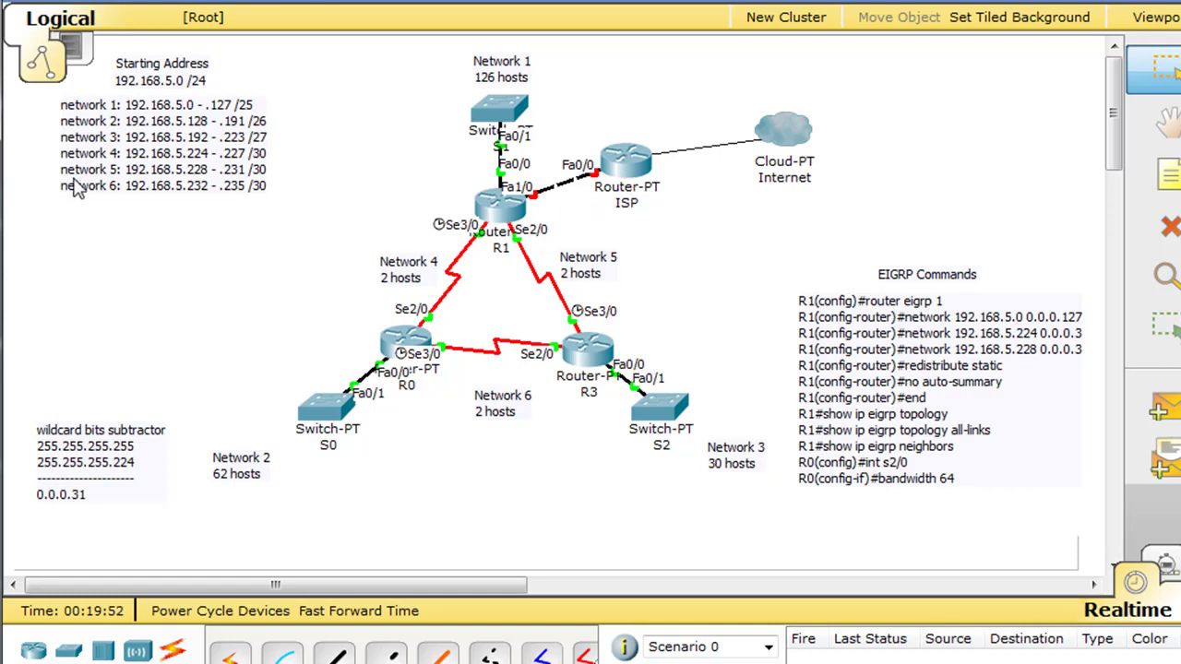
Step: Append the line 'network 7: 192.168.5.236 - .239' below network 6 in the address note
click(258, 189)
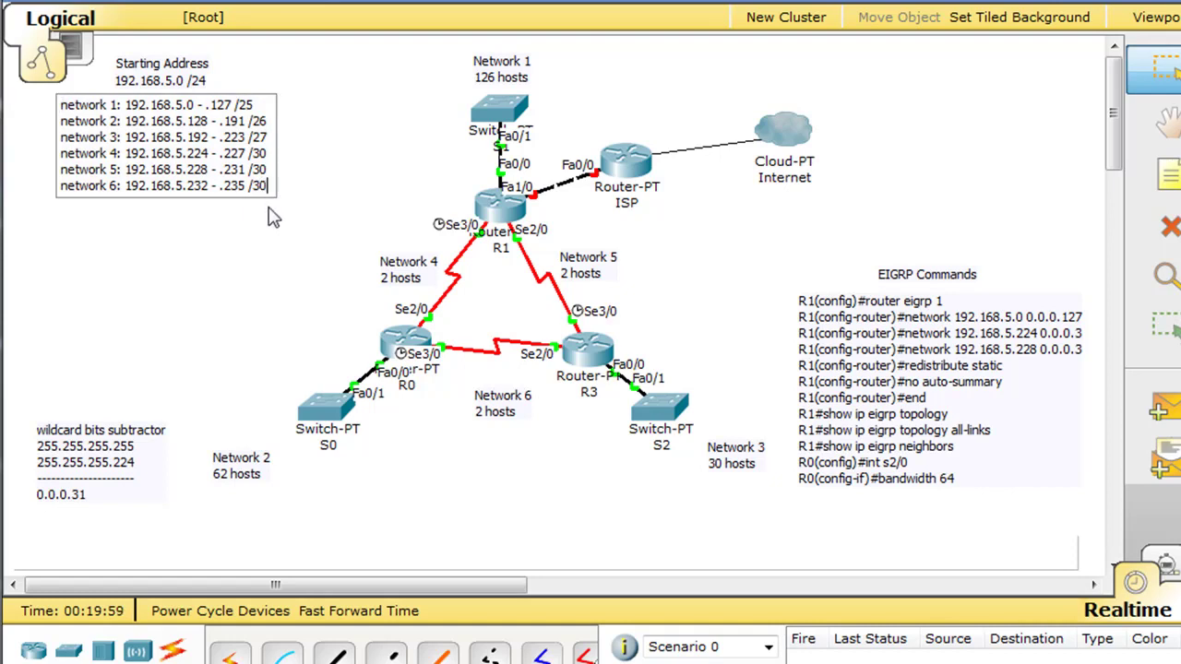
key(Return)
text(network 7)
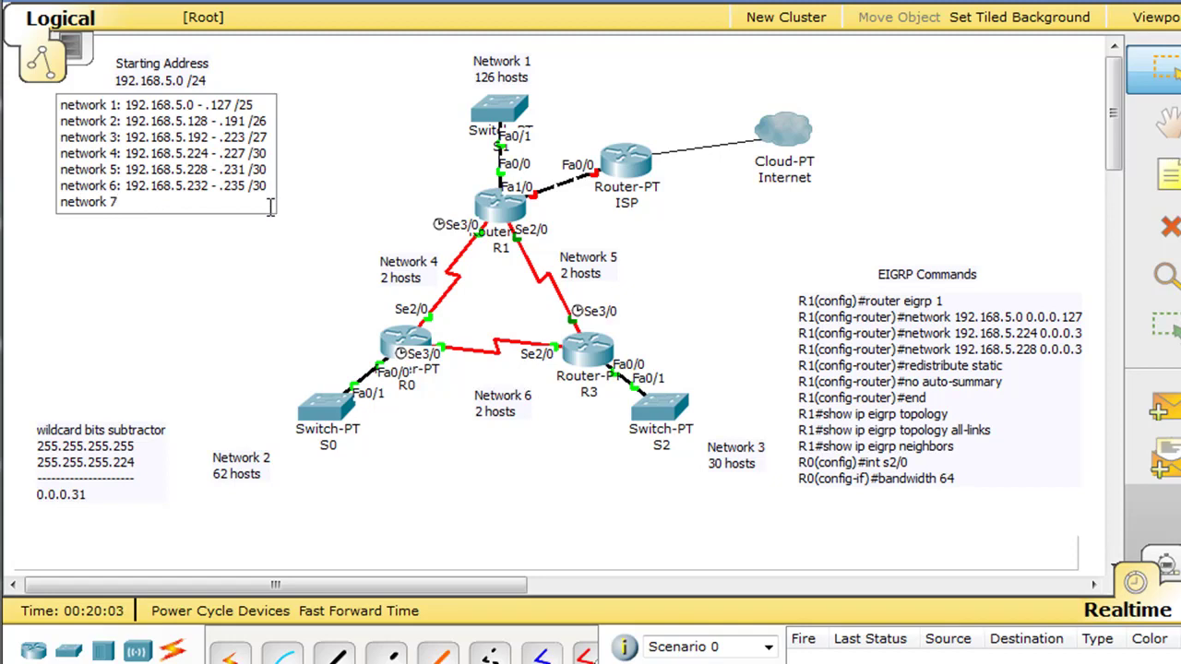
text(: 192.168.5.)
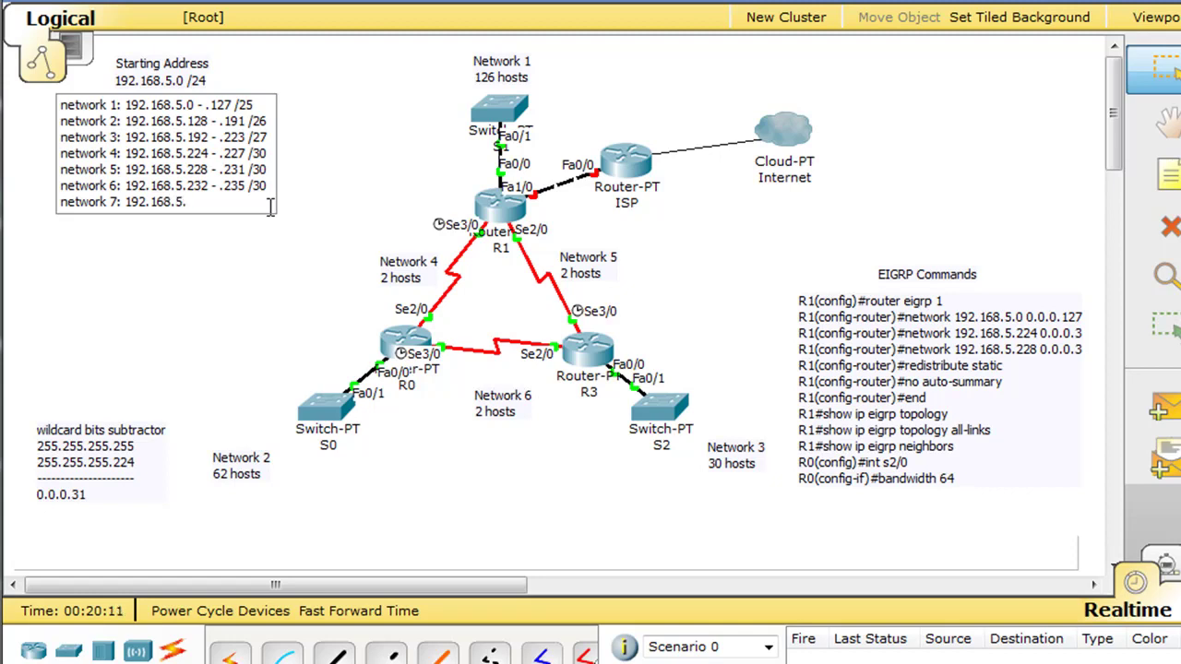
text(23)
text(6 - .239 /30)
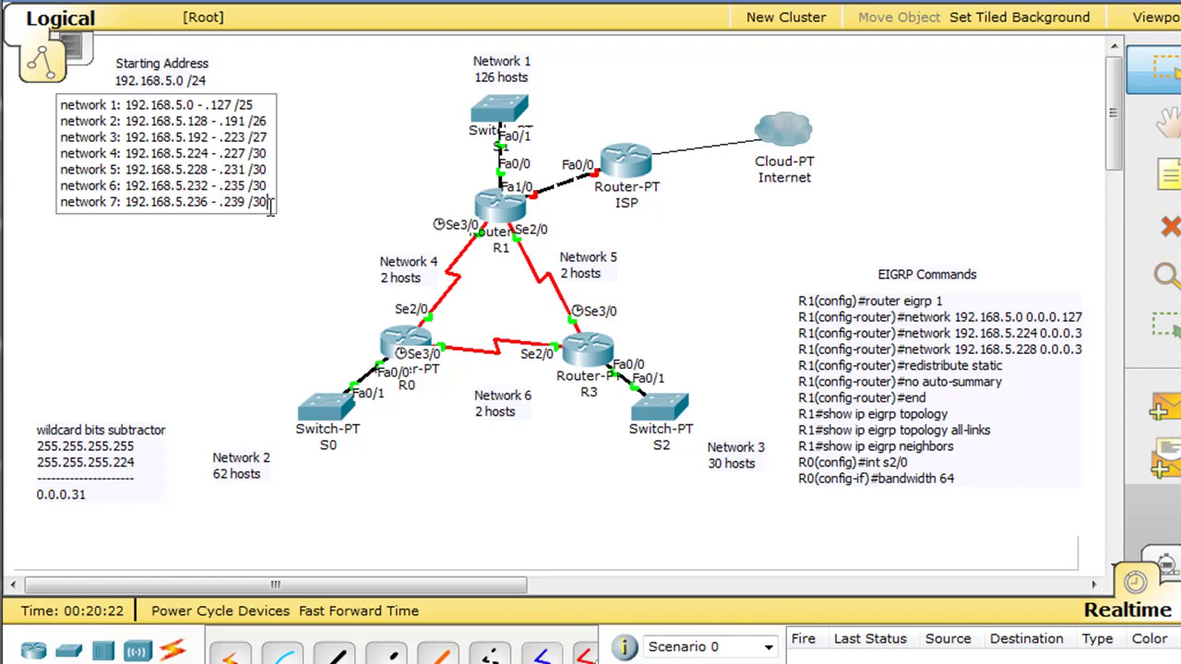
click(261, 266)
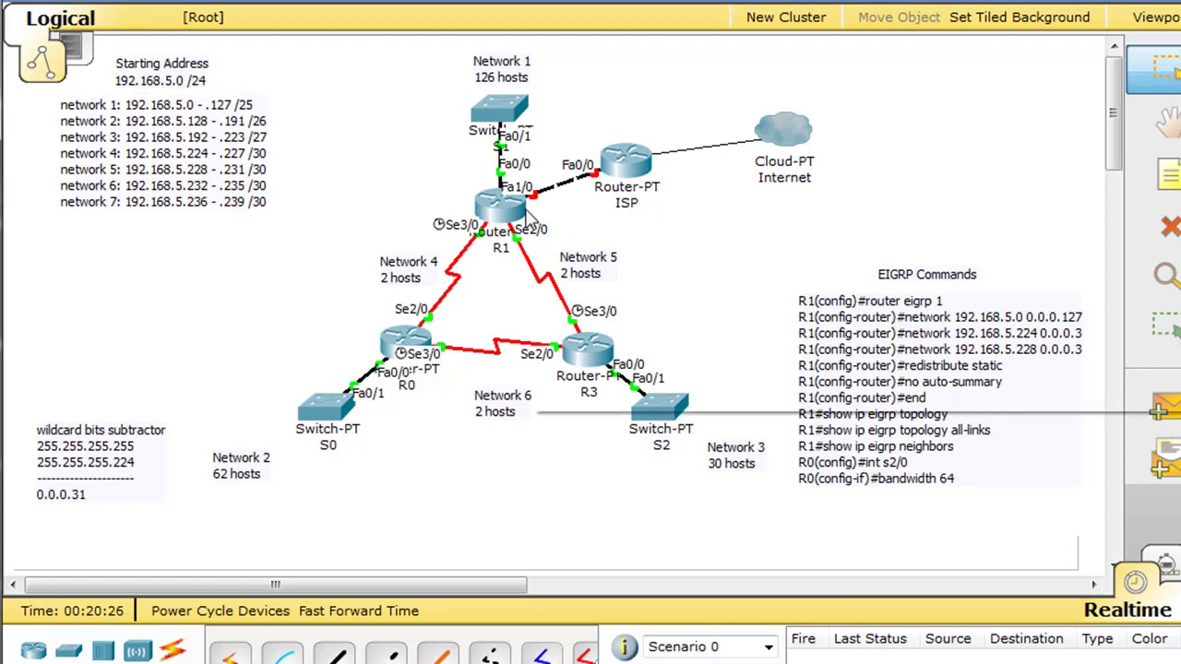
mouse_move(533, 214)
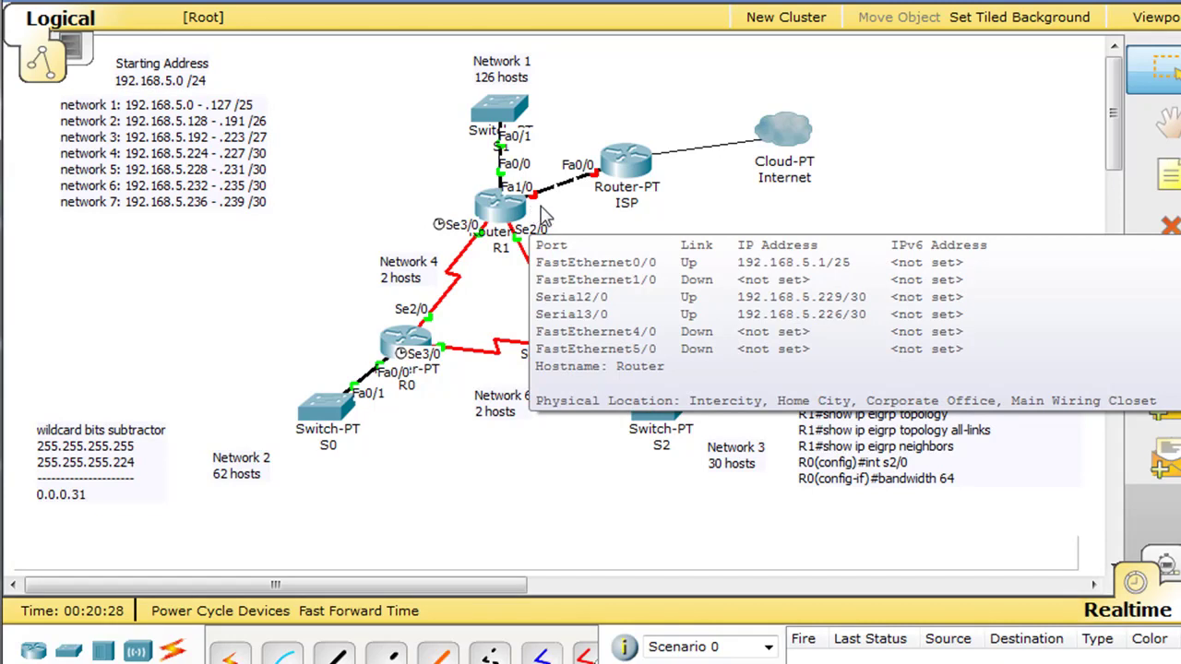
mouse_move(602, 187)
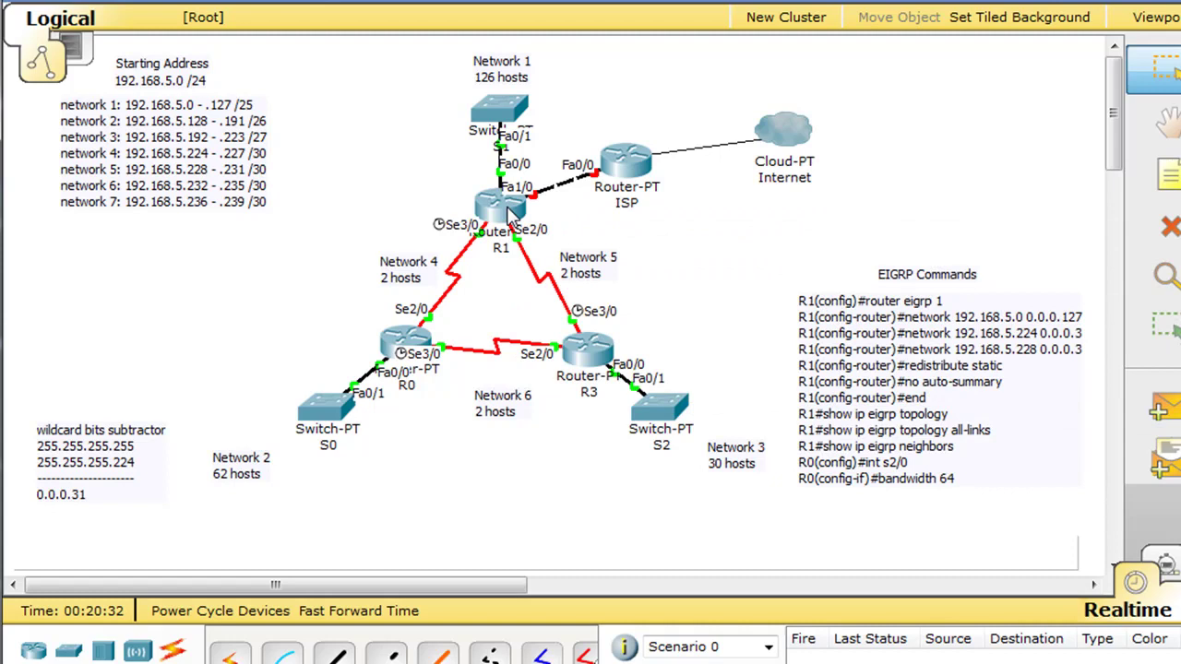
Step: Open R1's CLI and enter configuration mode for interface FastEthernet1/0
click(510, 212)
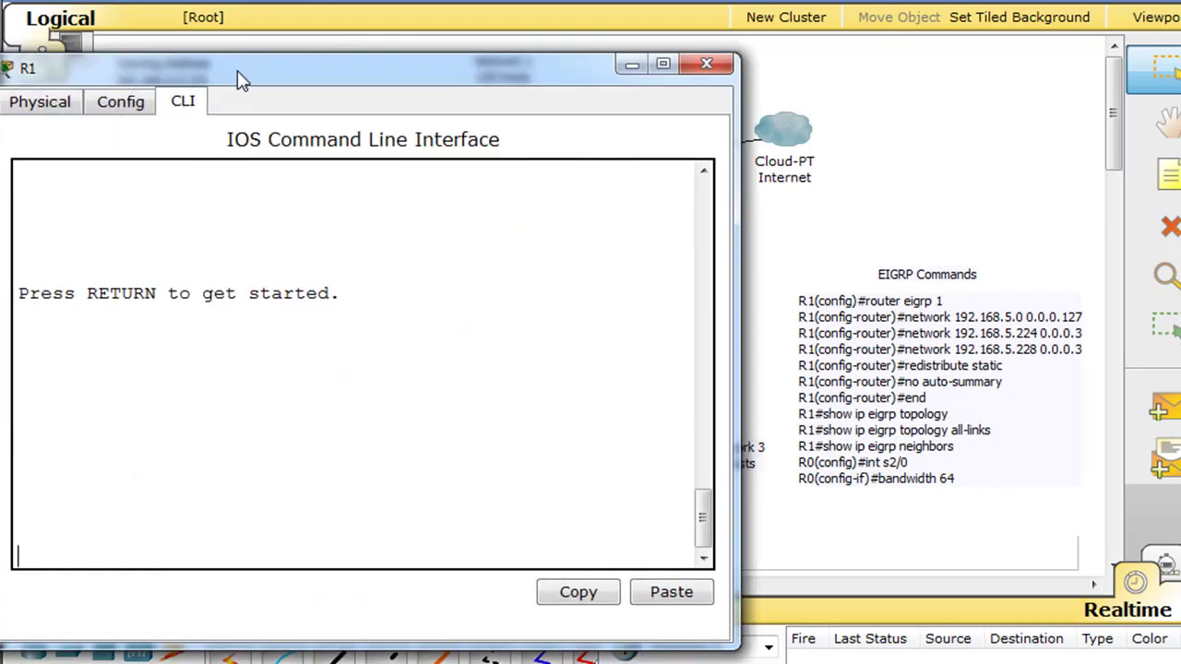
drag(237, 76, 385, 35)
key(Return)
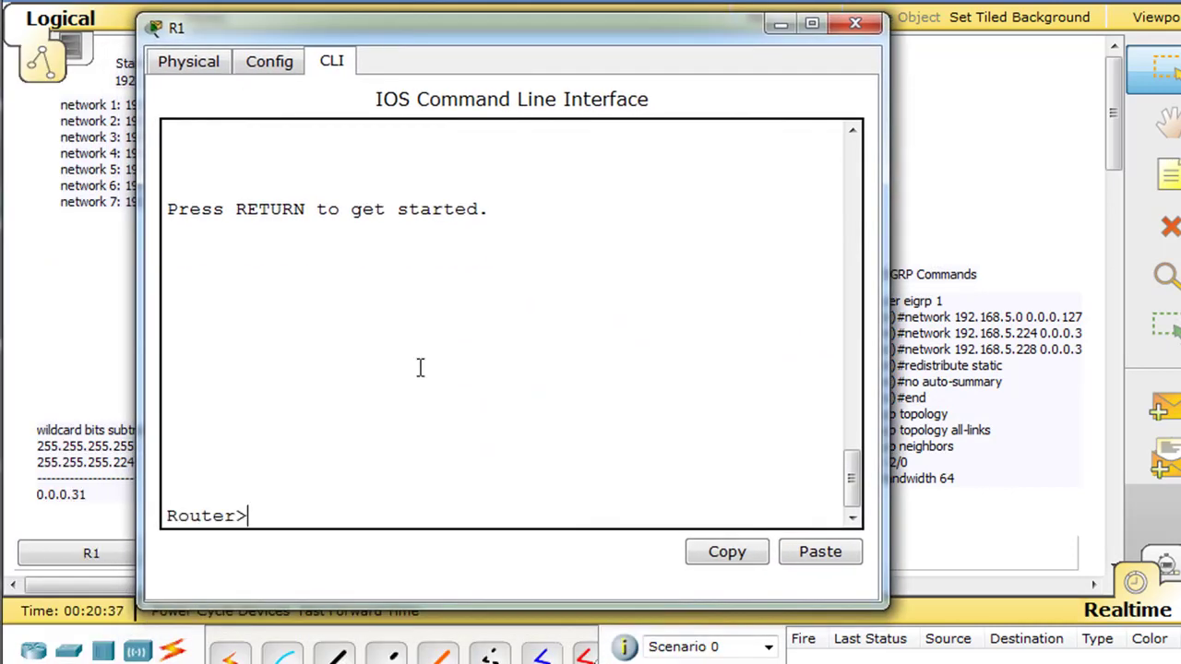
text(en)
key(Return)
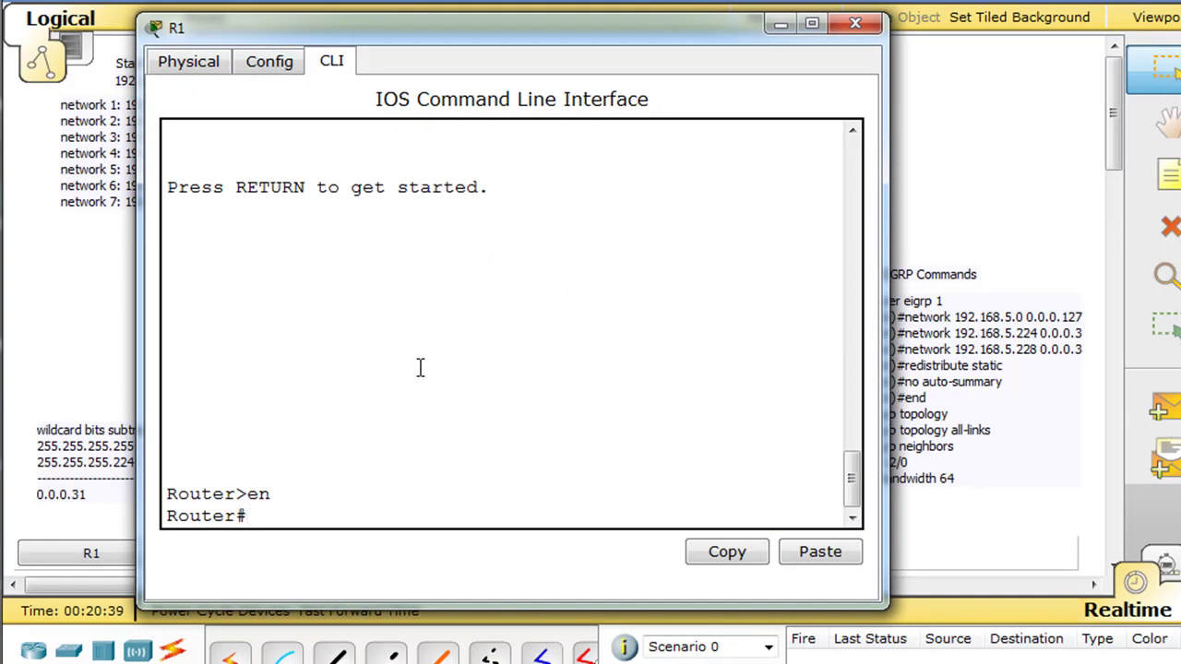
text(conf t)
key(Return)
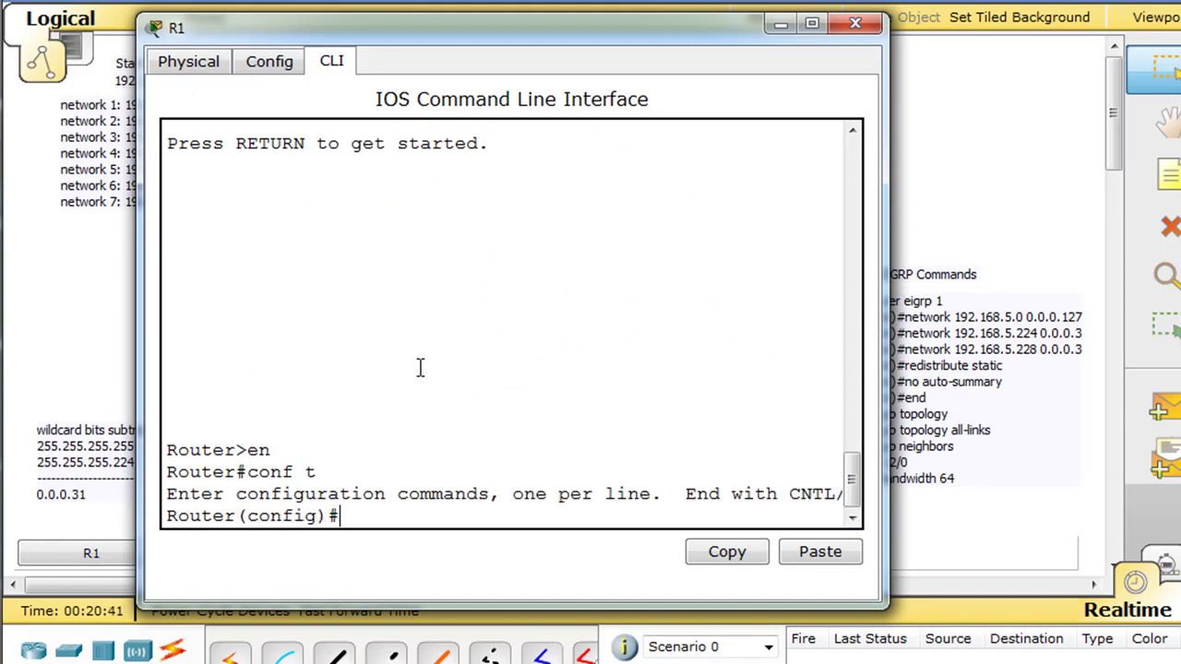
text(int fa1/0)
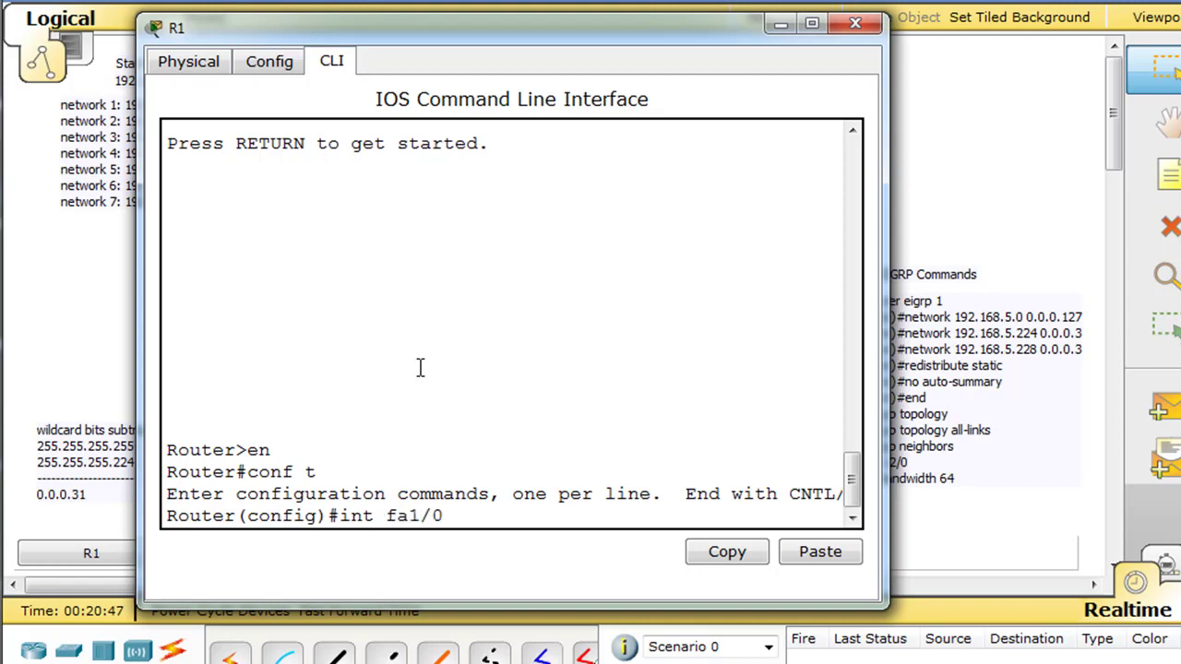
key(Return)
Step: Assign 192.168.5.237 255.255.255.252 to Fa1/0 and enable it with no shutdown
text(ip address)
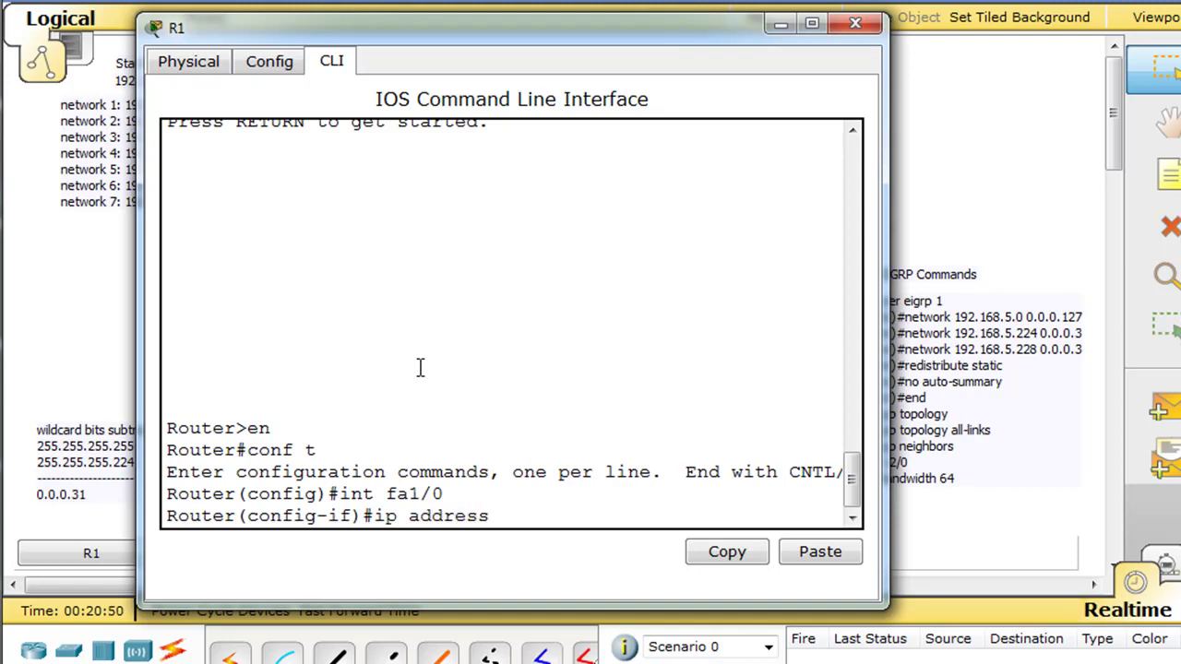
text( 192.168.5.23)
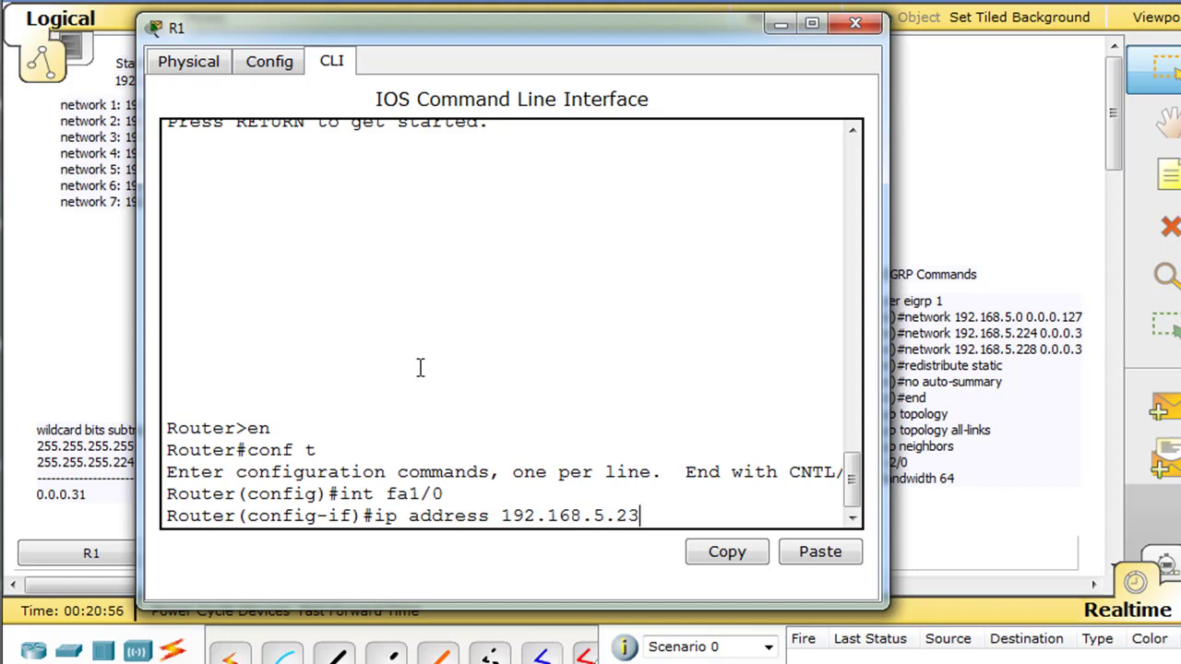
text(7)
drag(580, 37, 645, 26)
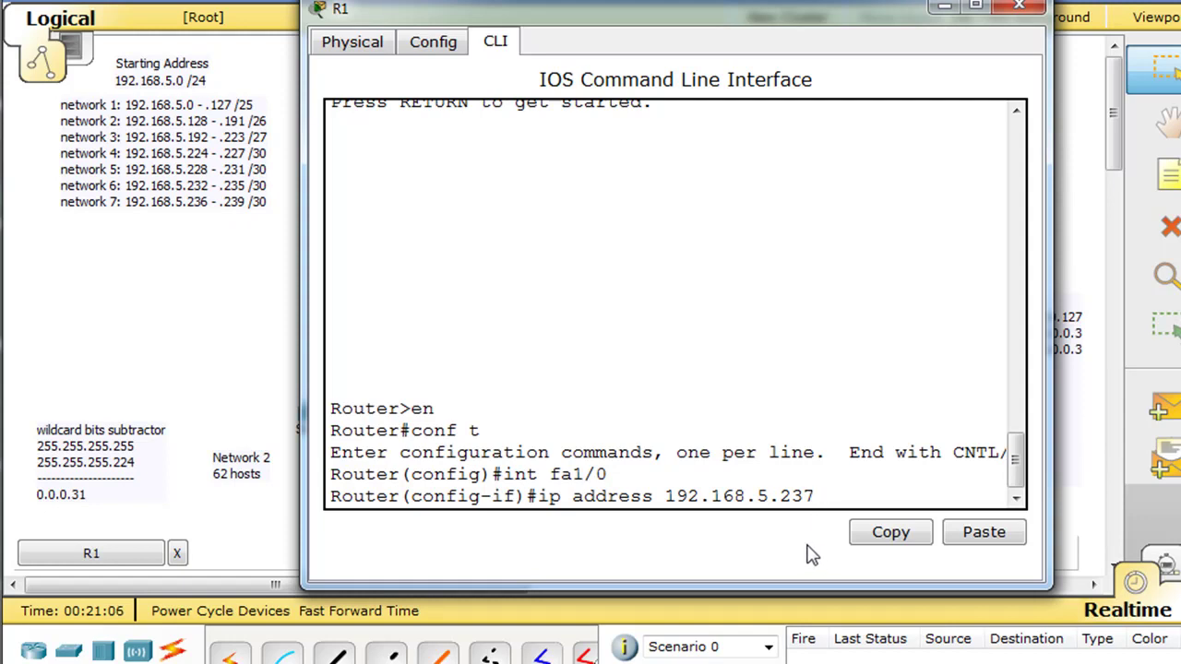
text(255.255.2)
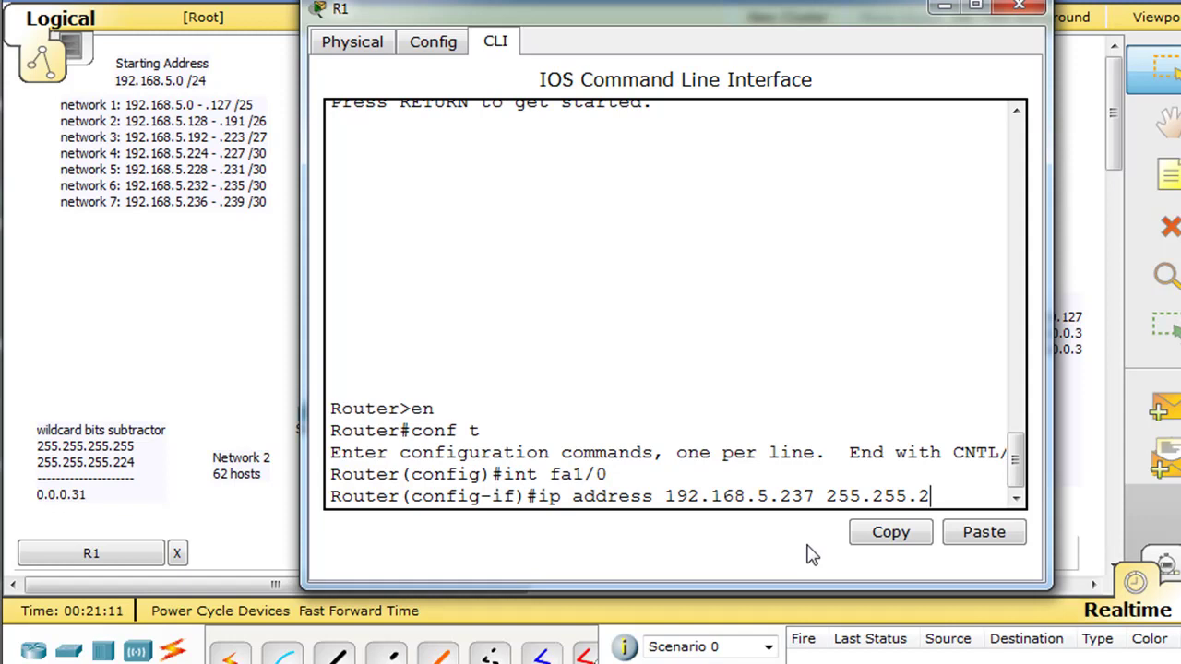
text(55.252)
key(Return)
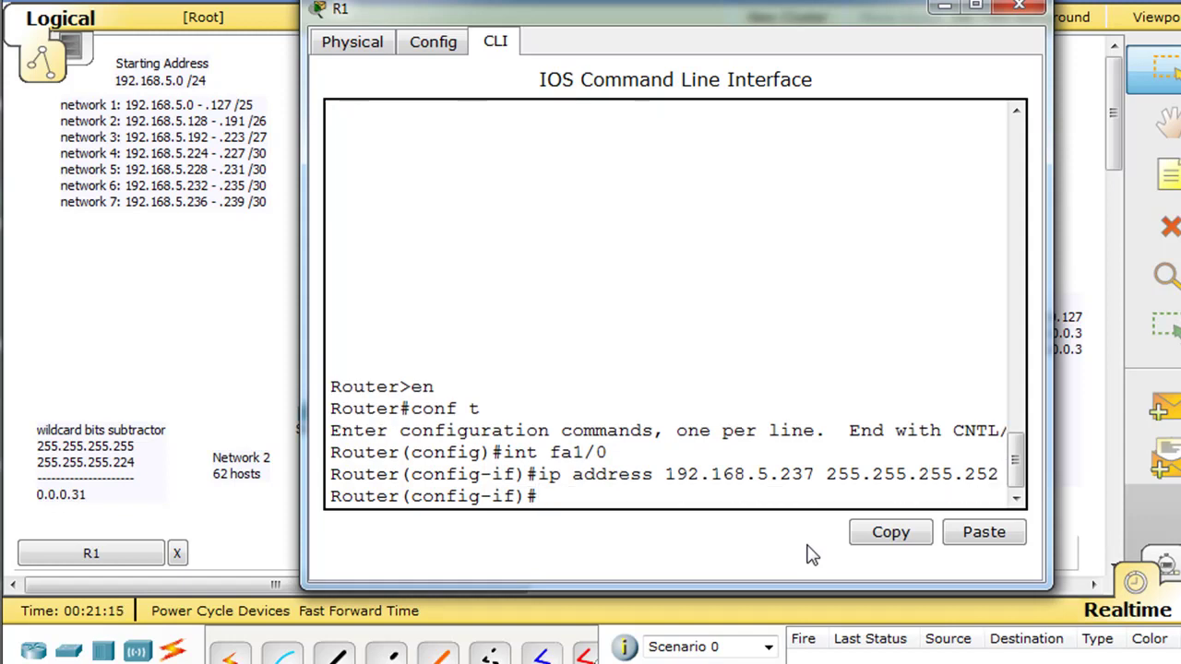
text(no shutd)
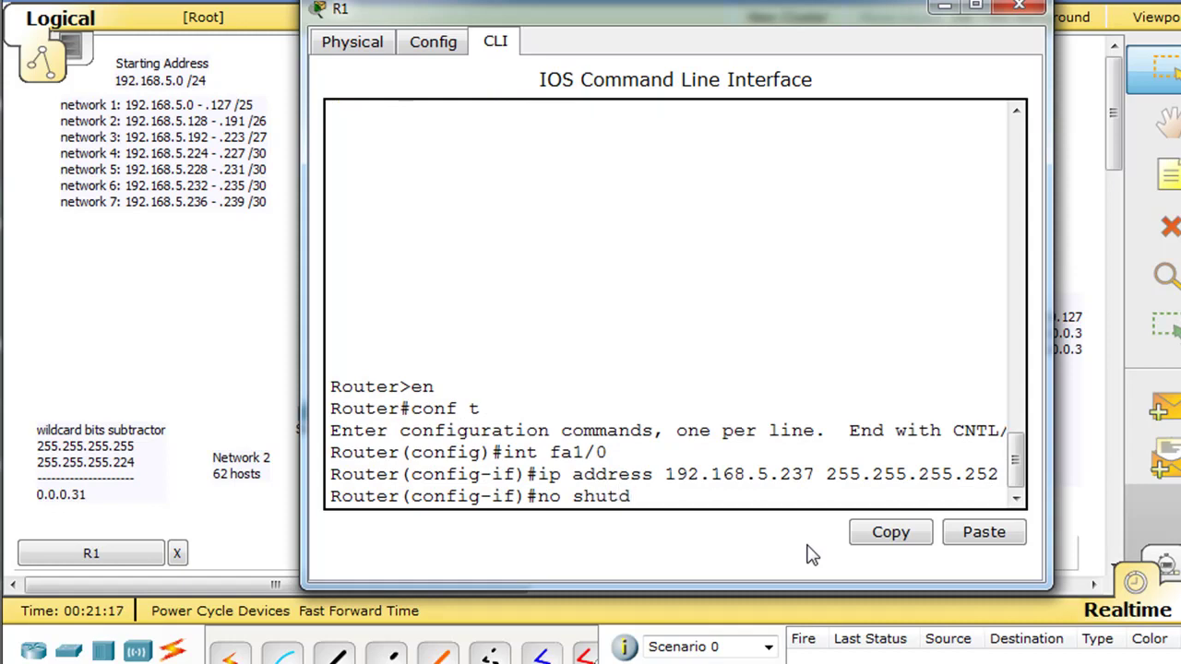
text(own)
key(Return)
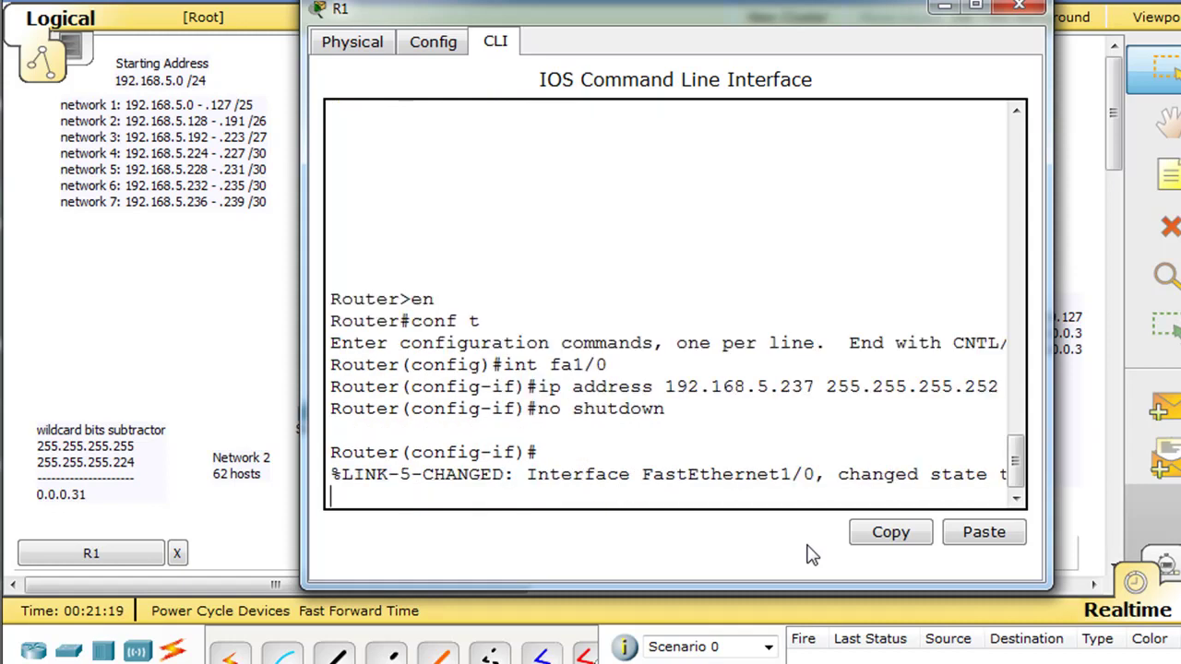
Step: Switch to the ISP router's CLI, decline the initial configuration dialog, and enter privileged mode
click(1018, 6)
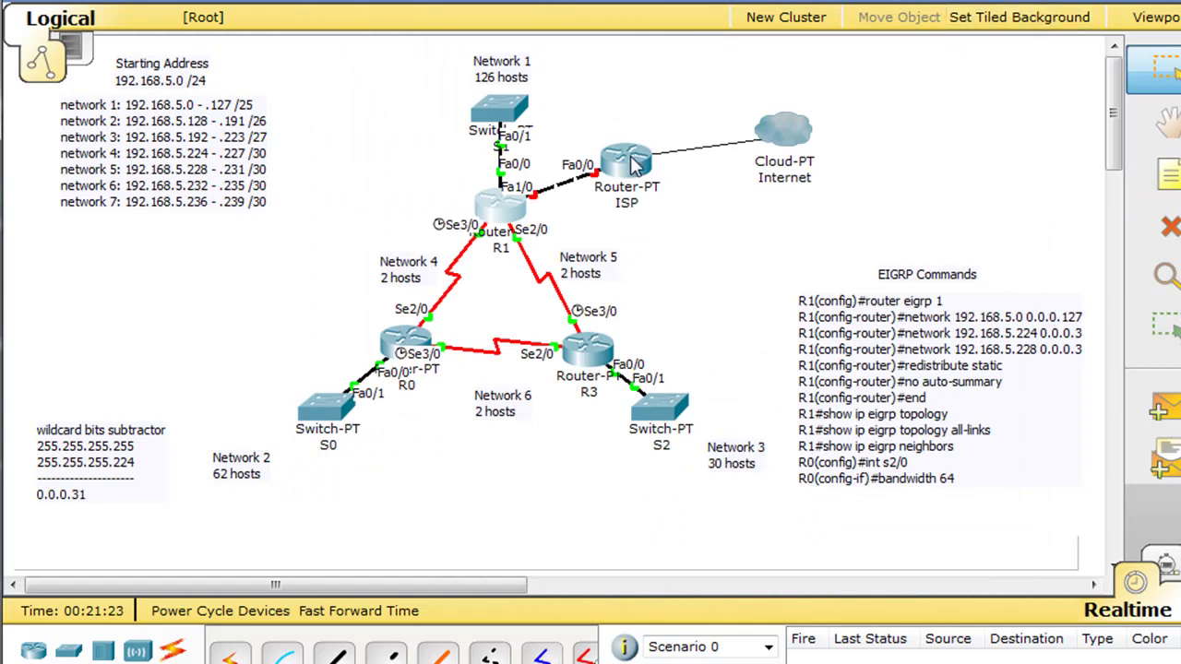
mouse_move(633, 165)
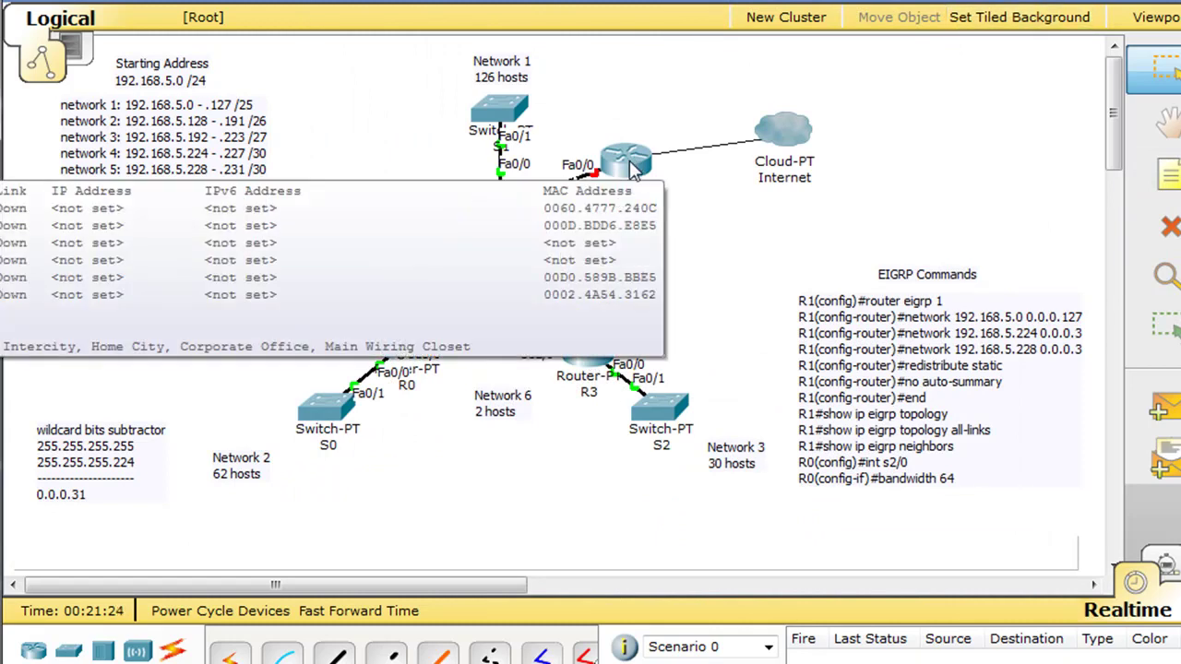
click(629, 162)
drag(325, 4, 595, 20)
click(330, 27)
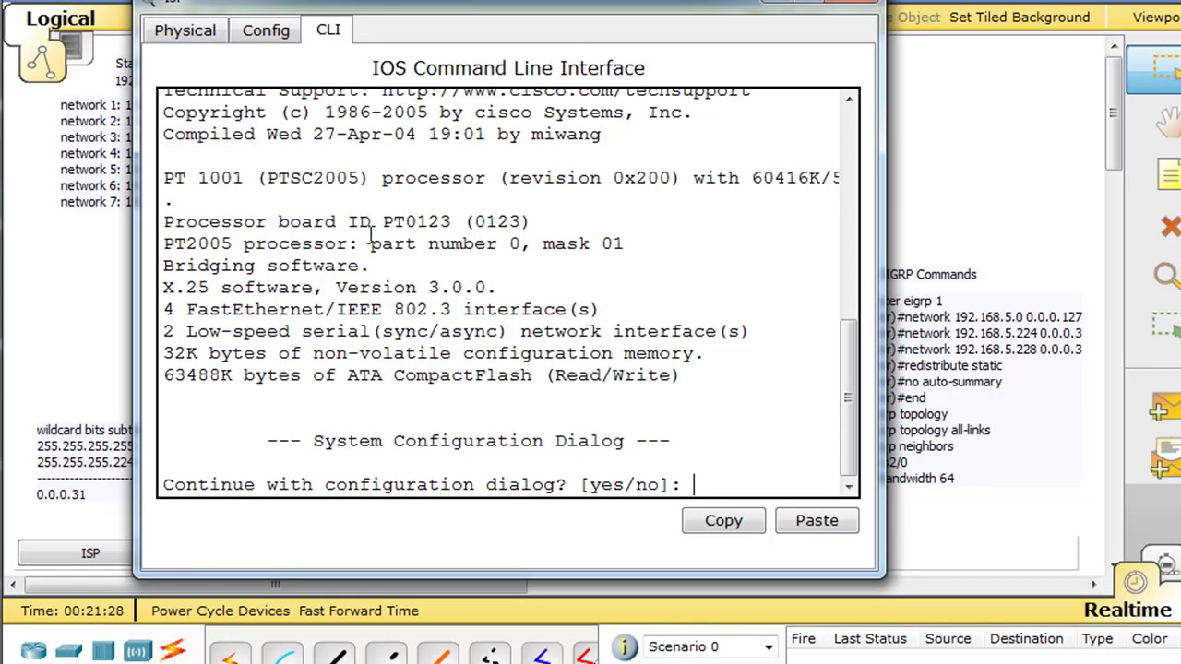
text(no)
key(Return)
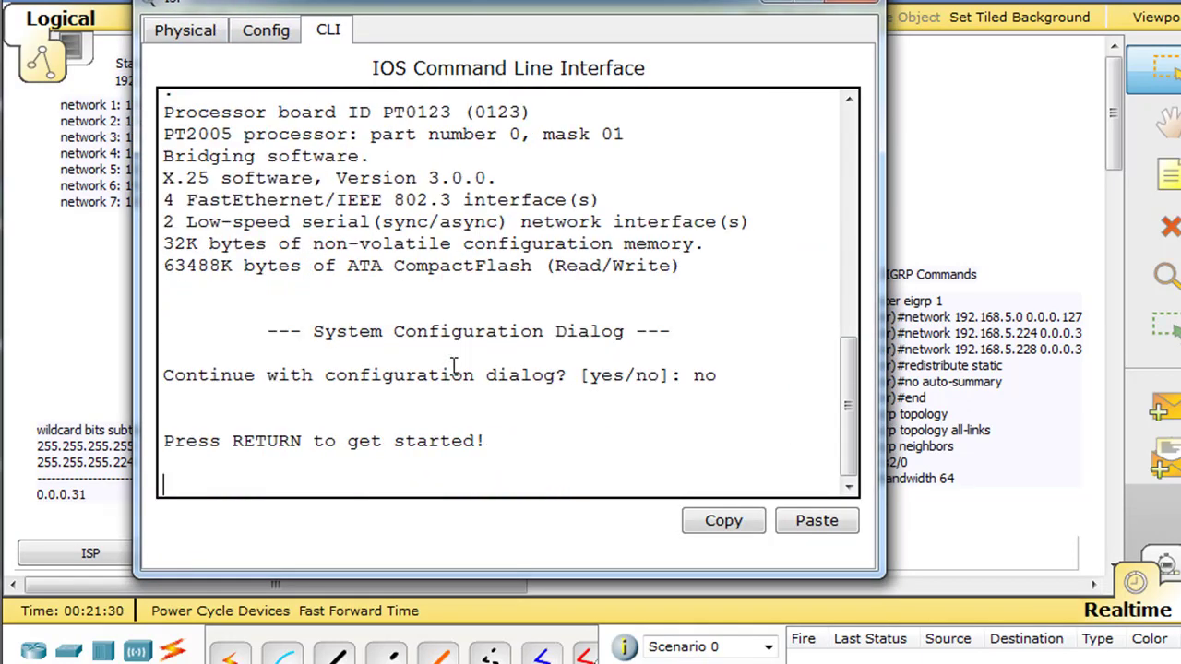
key(Return)
text(en)
key(Return)
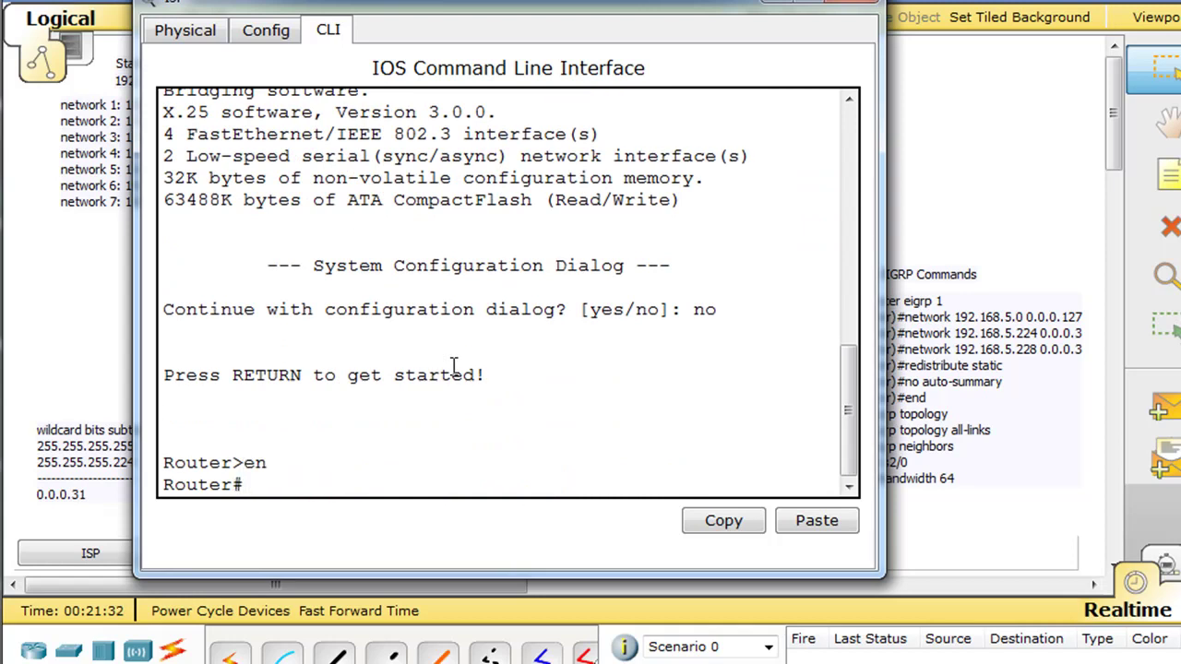
Step: Configure ISP's FastEthernet0/0 as 192.168.5.238 255.255.255.252 and enable it
text(conf t)
key(Return)
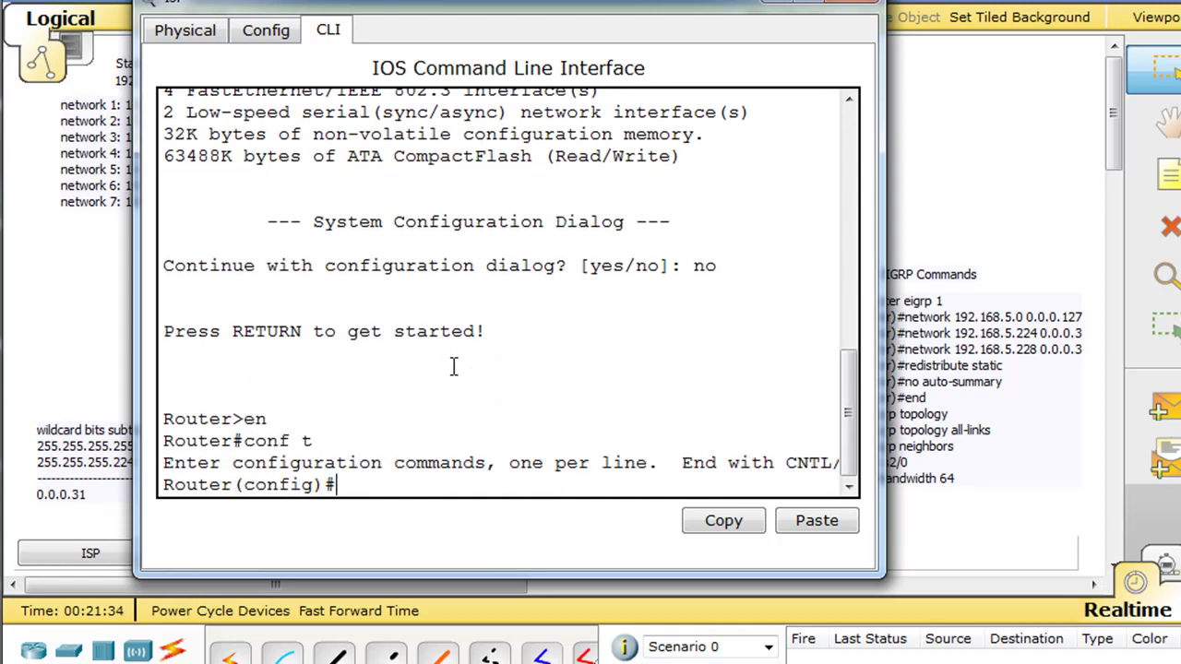
text(int fa0/)
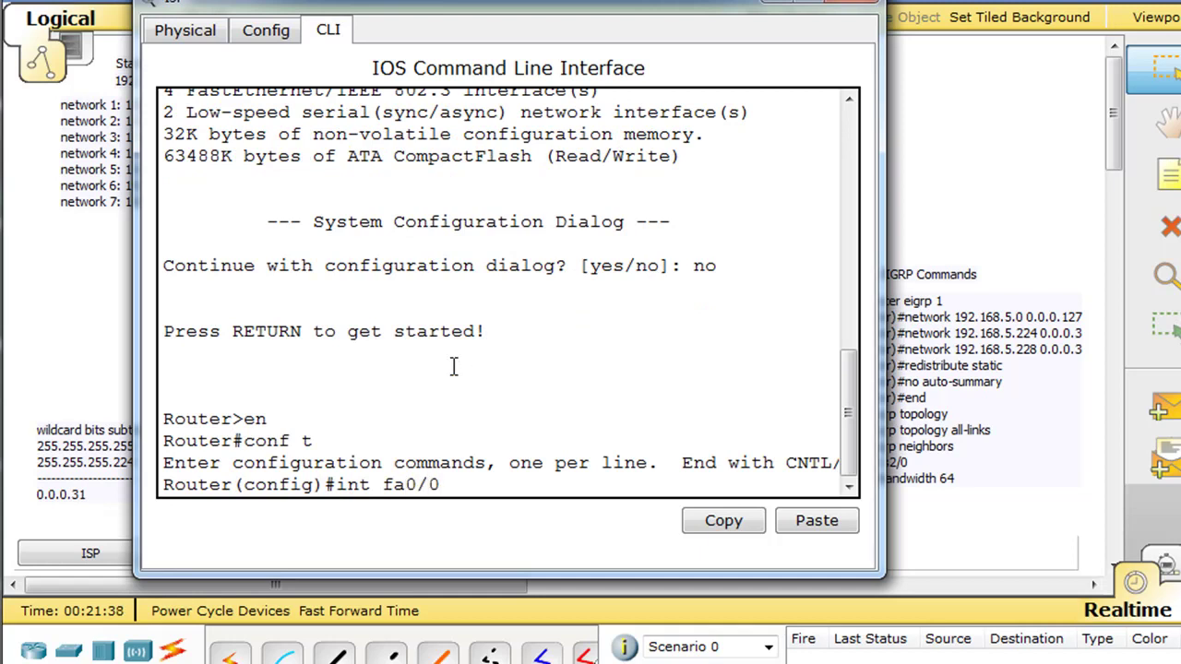
text(0)
key(Return)
text(ip)
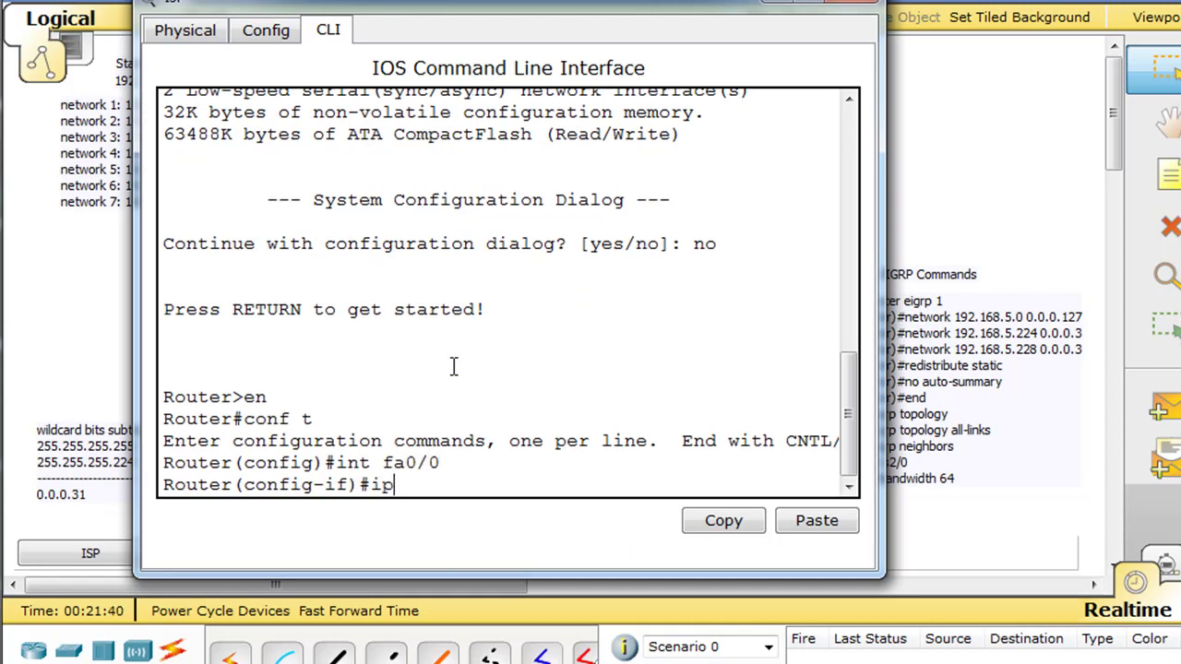
text( address 192.168.5.23)
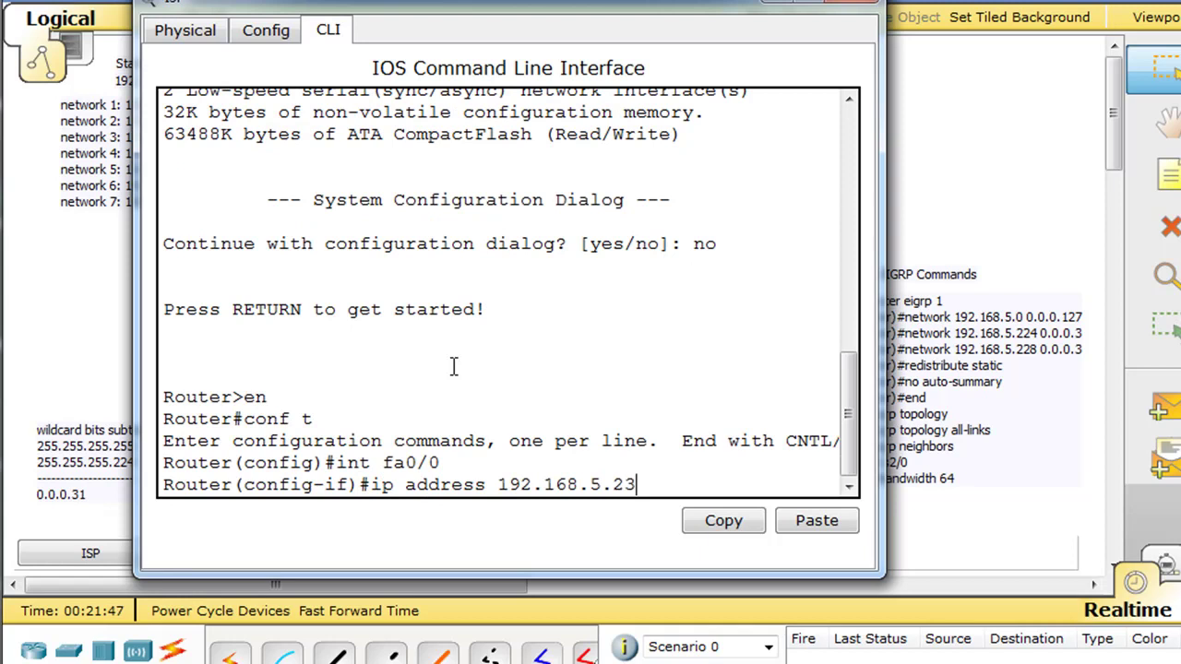
text(8)
text( 255.255.255.252)
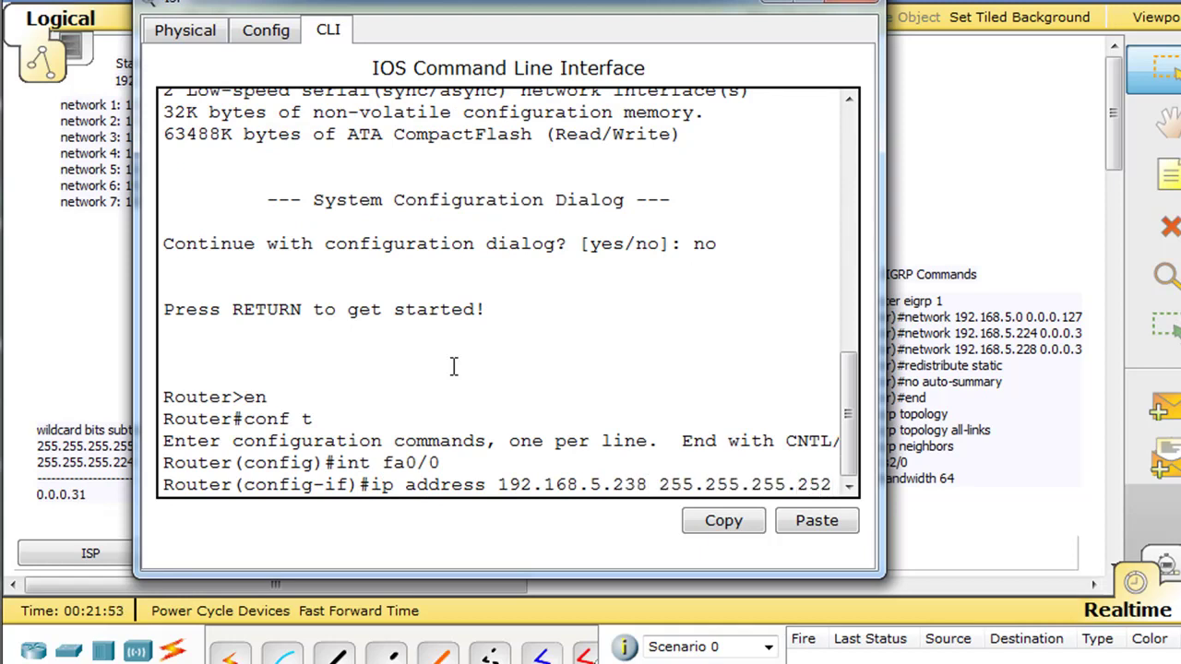
key(Return)
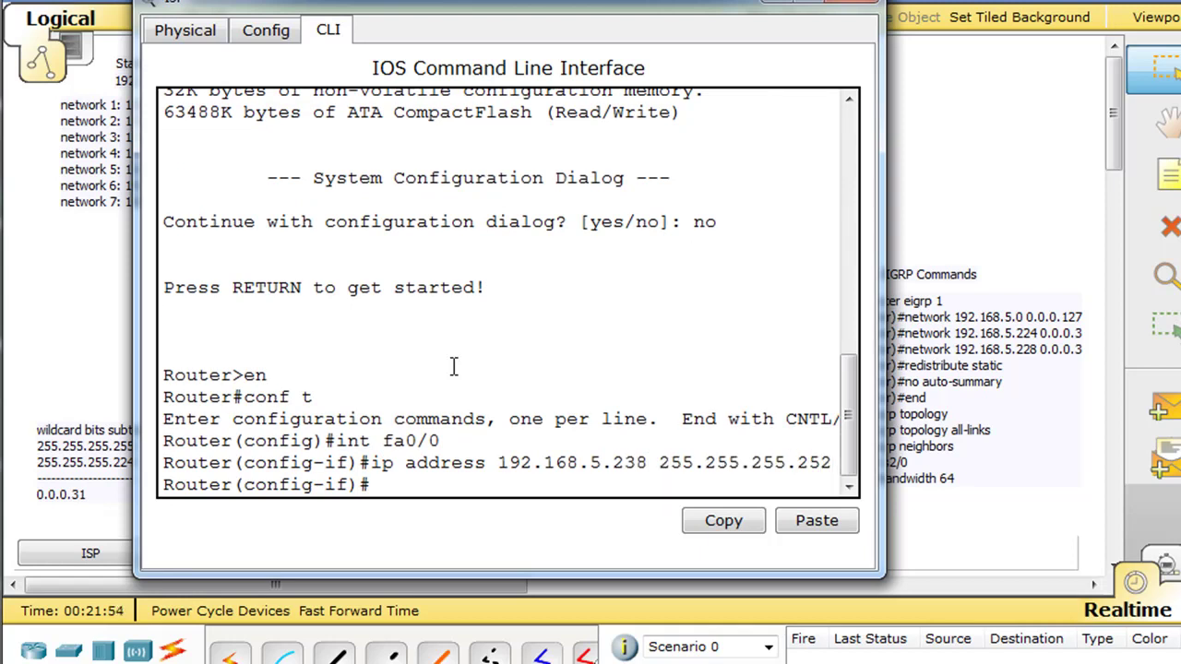
text(nos)
text( shut)
key(Return)
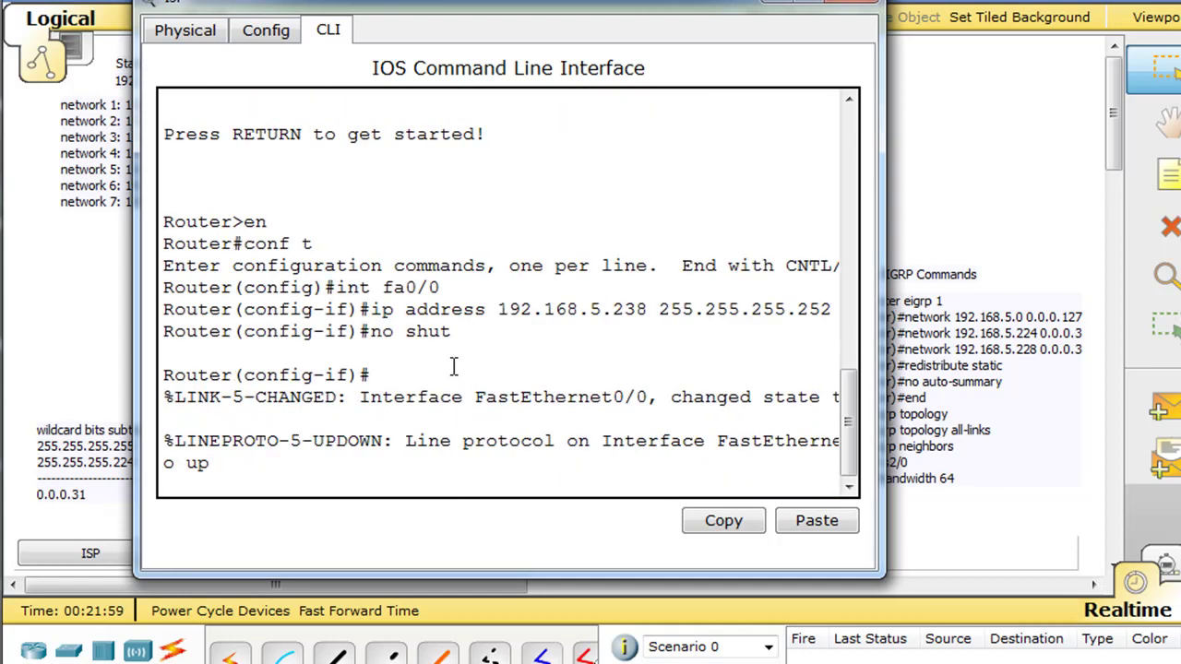
click(858, 3)
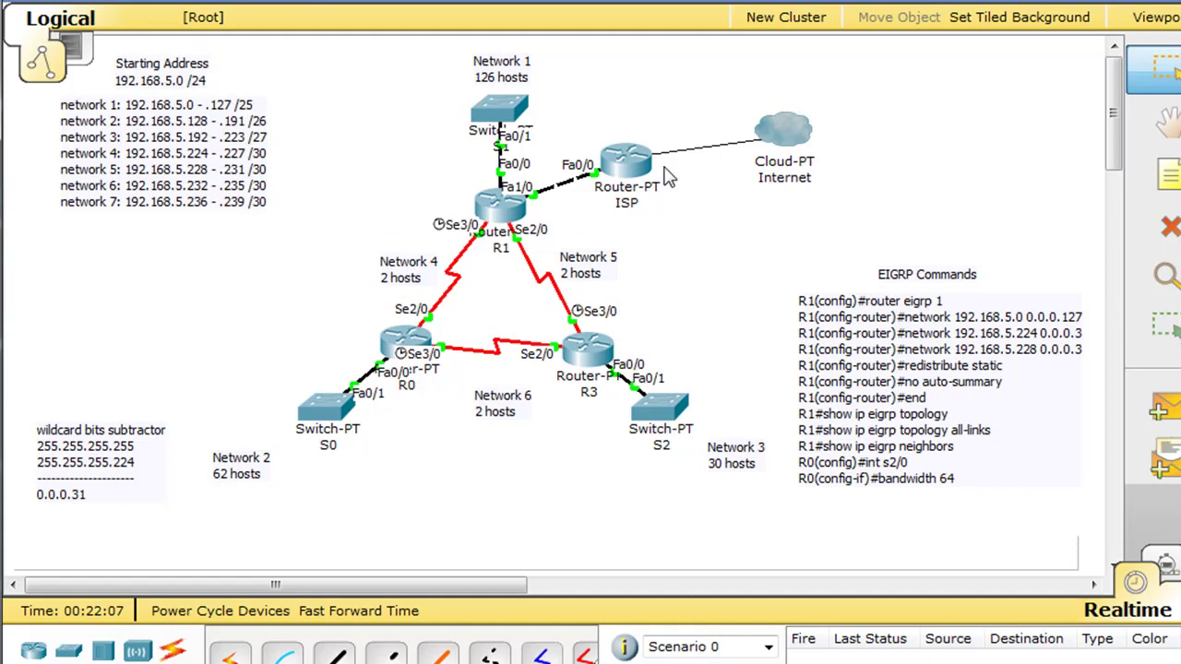
Step: Nudge the ISP router and add a 'Net 7' note beside the R1–ISP link
drag(638, 175, 655, 166)
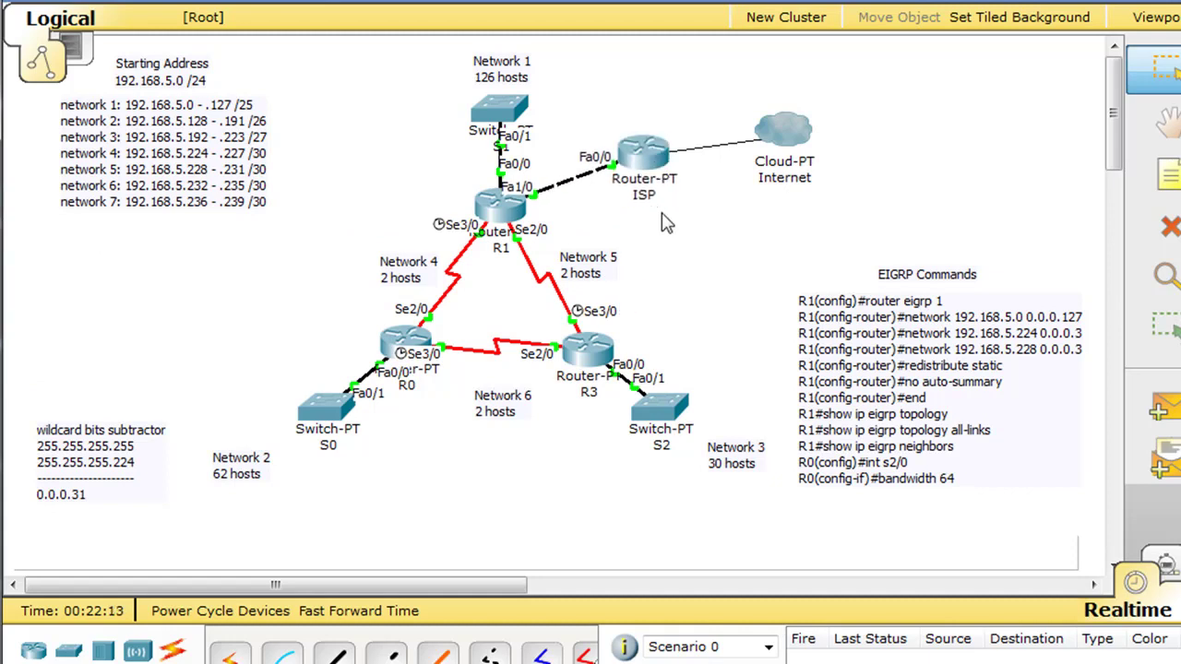
click(1153, 175)
click(558, 201)
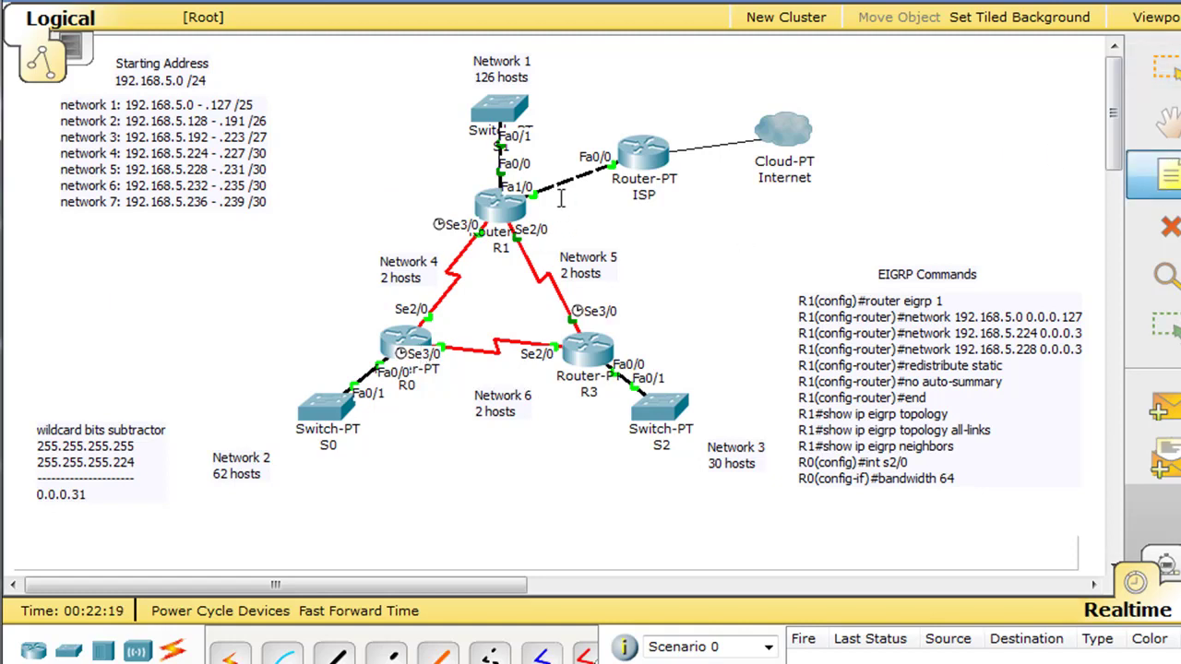
text(Net)
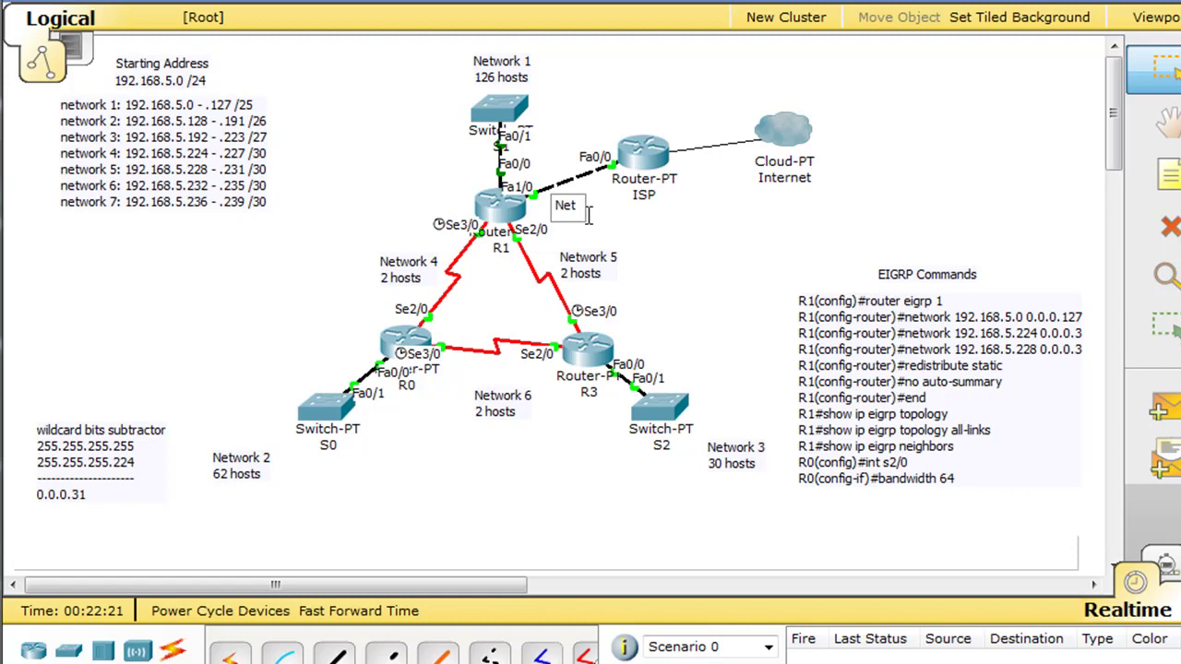
text( 7)
click(615, 233)
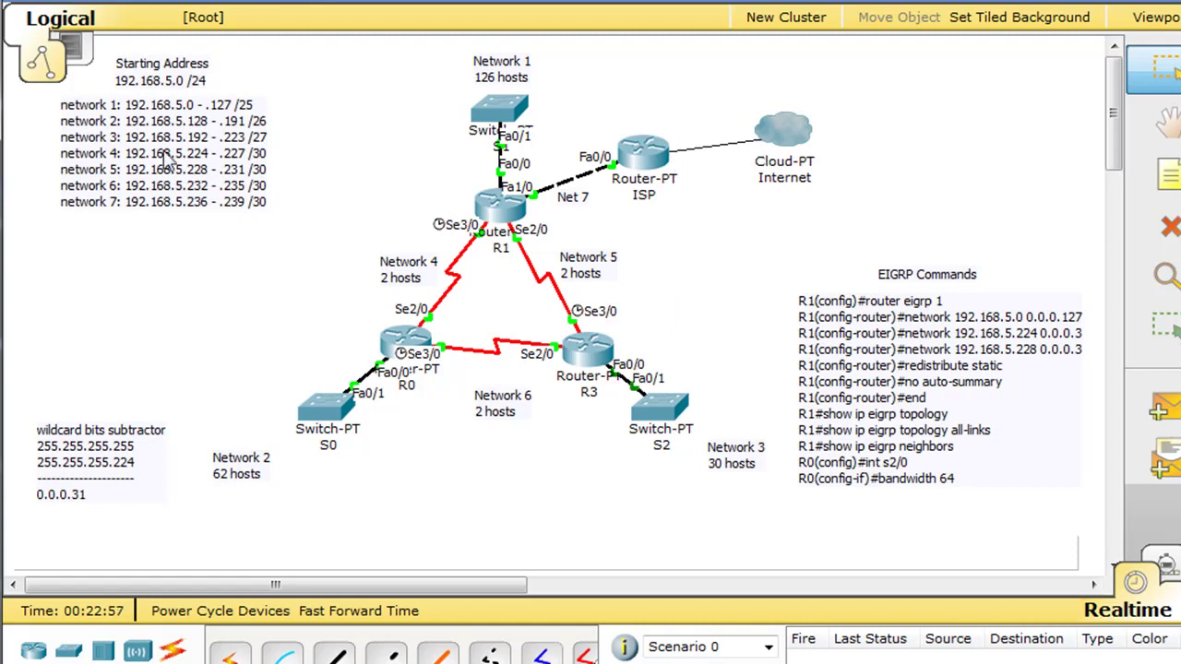
click(265, 203)
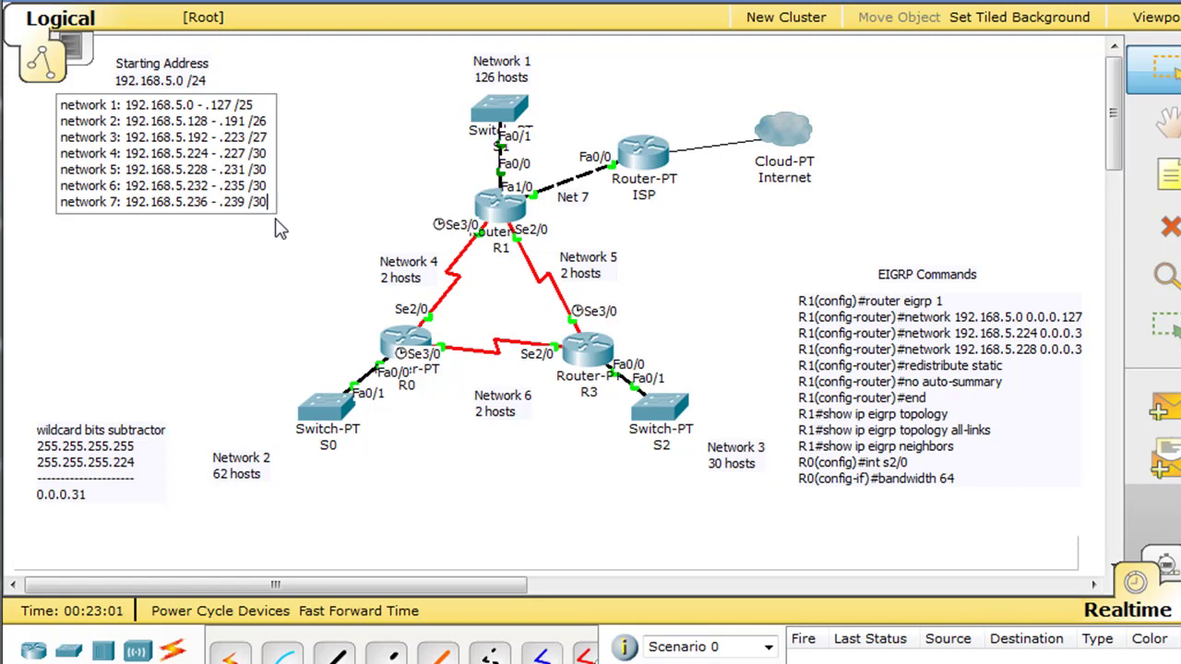
Step: Add a 'Lo0: 192.168.6.0 /24' line to the network address note
key(Return)
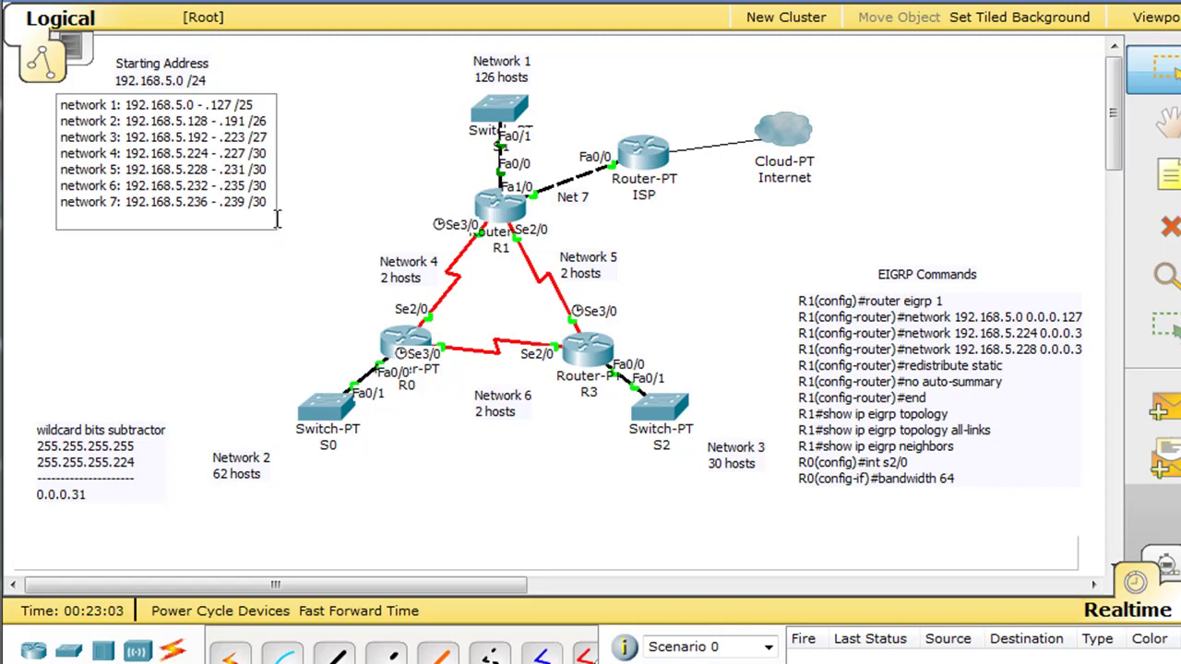
text(Lo0:)
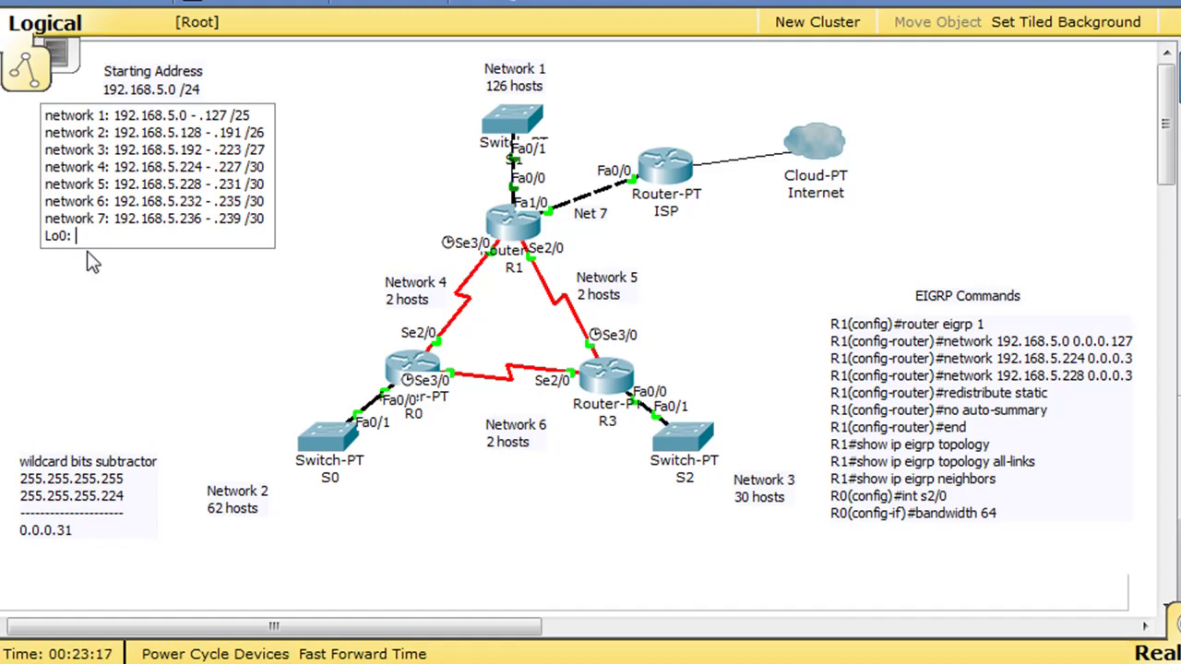
text(192.16)
text(6.)
text(0 /24)
click(153, 286)
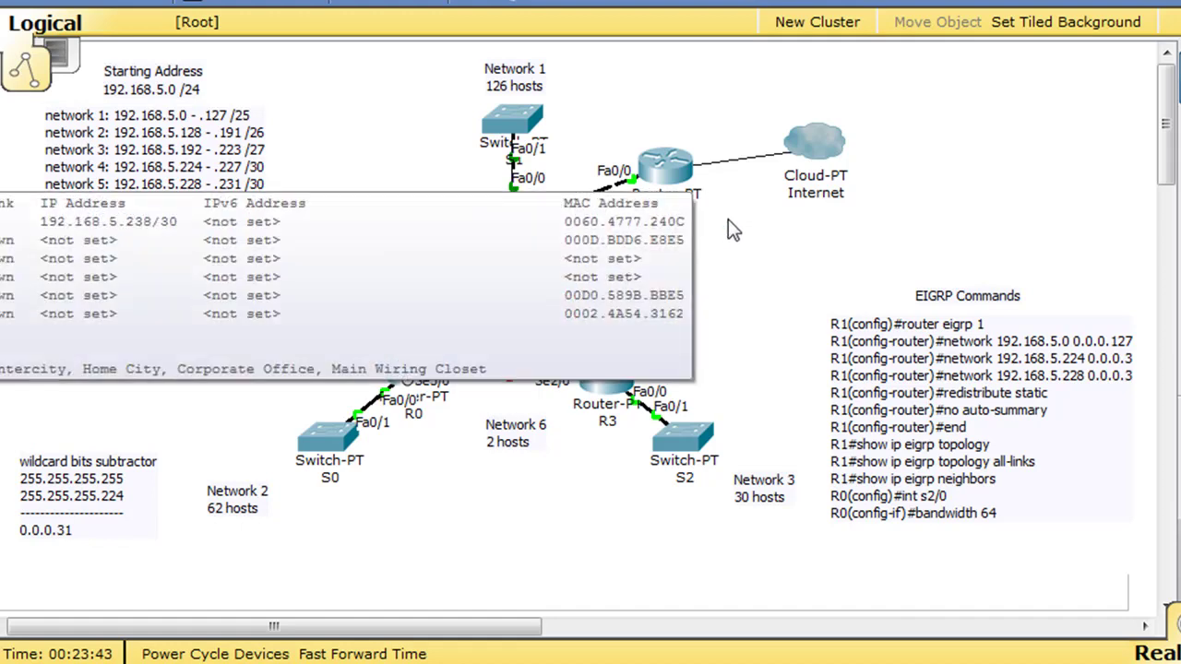
Step: Place 'Lo0' and '192.168.6.0/24' notes beside the ISP router's link to the cloud
click(698, 157)
text(Lo)
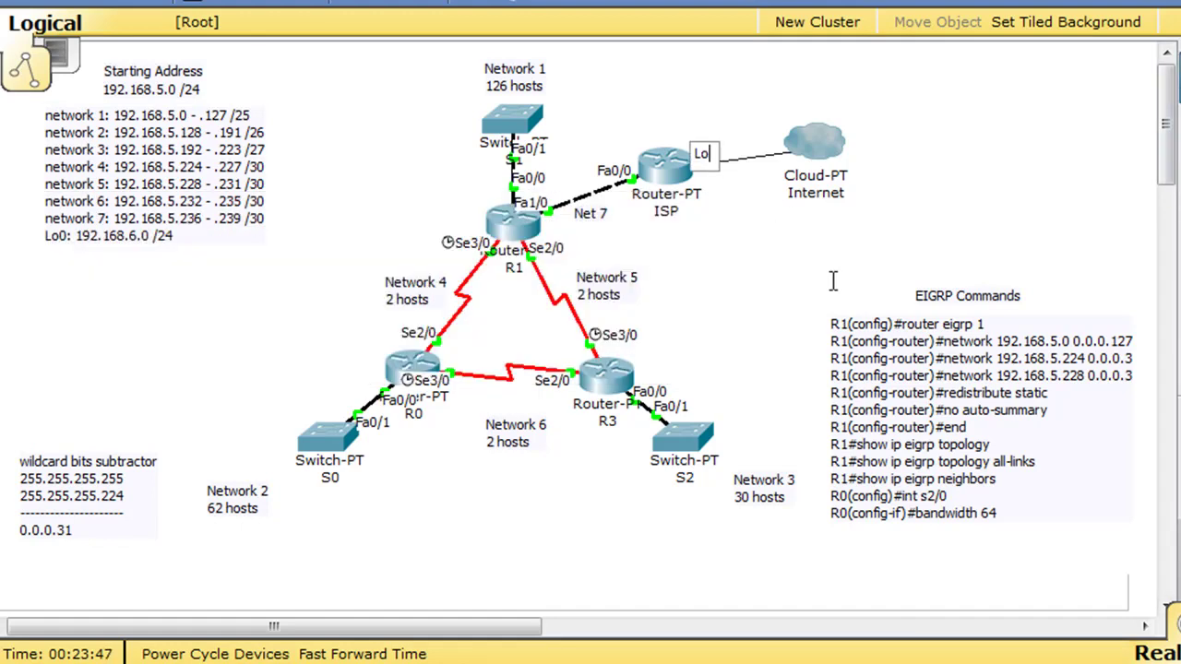
text(0)
click(721, 243)
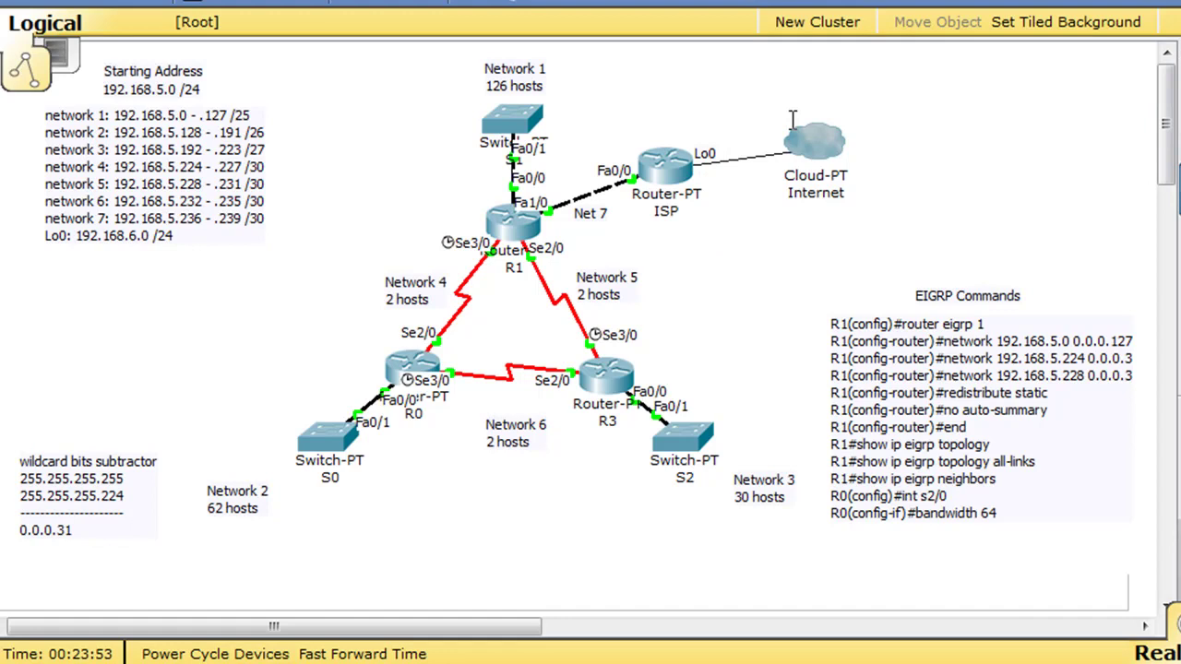
click(695, 125)
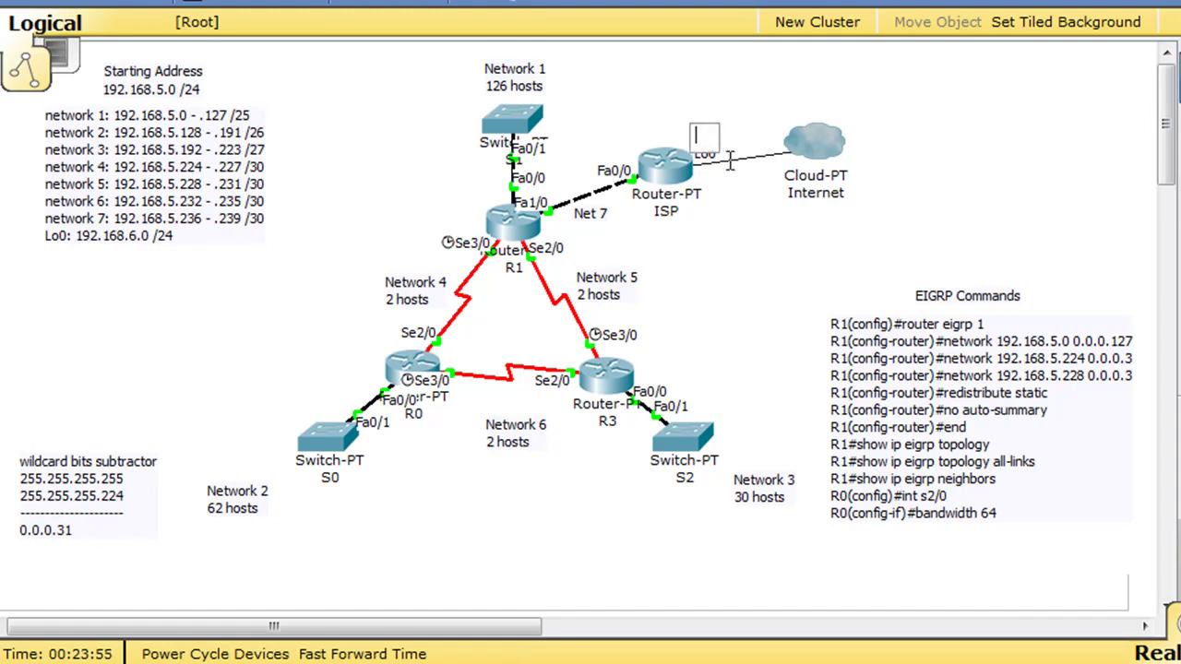
text(192.1)
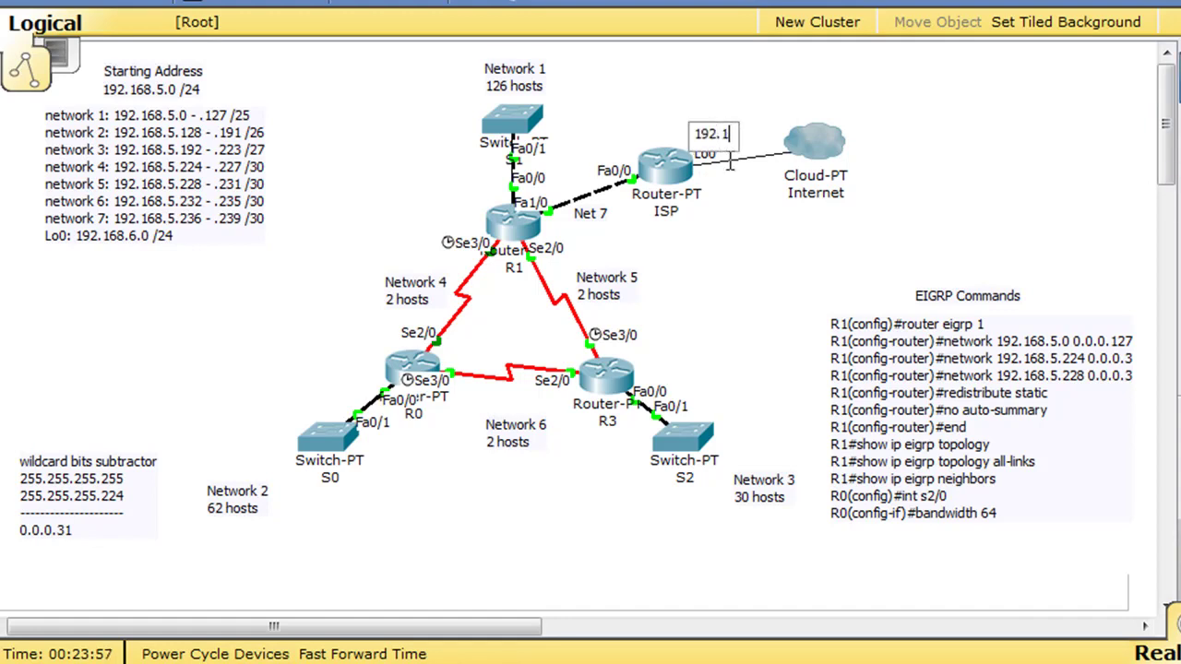
text(68.6.0/2)
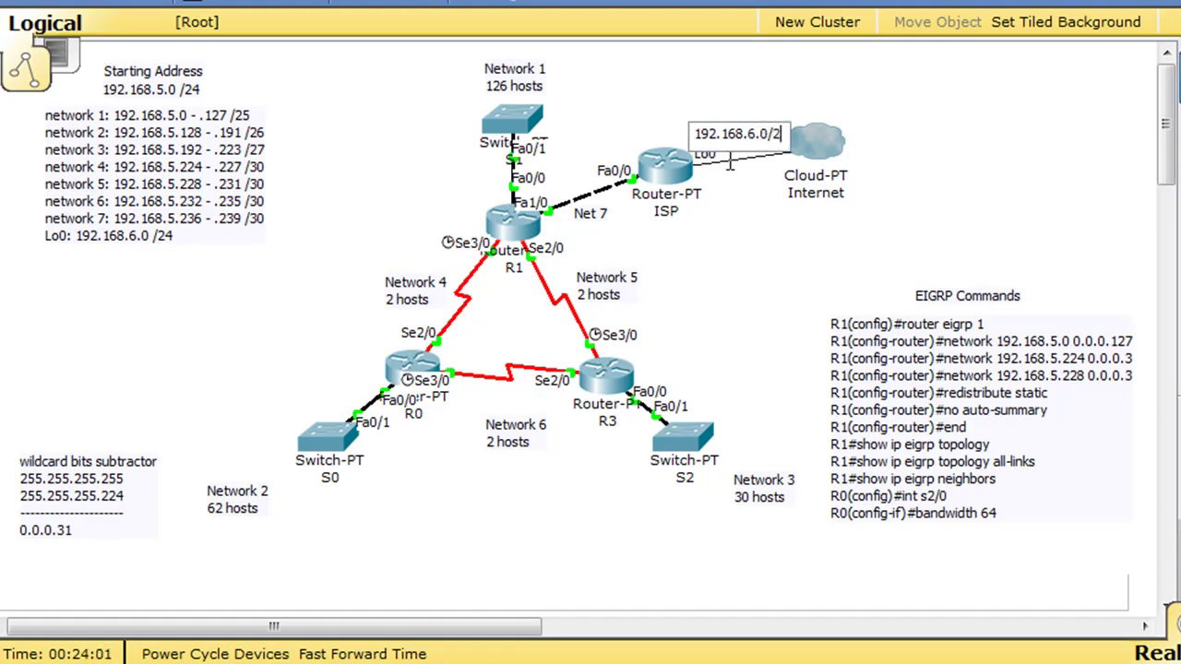
text(4)
click(762, 104)
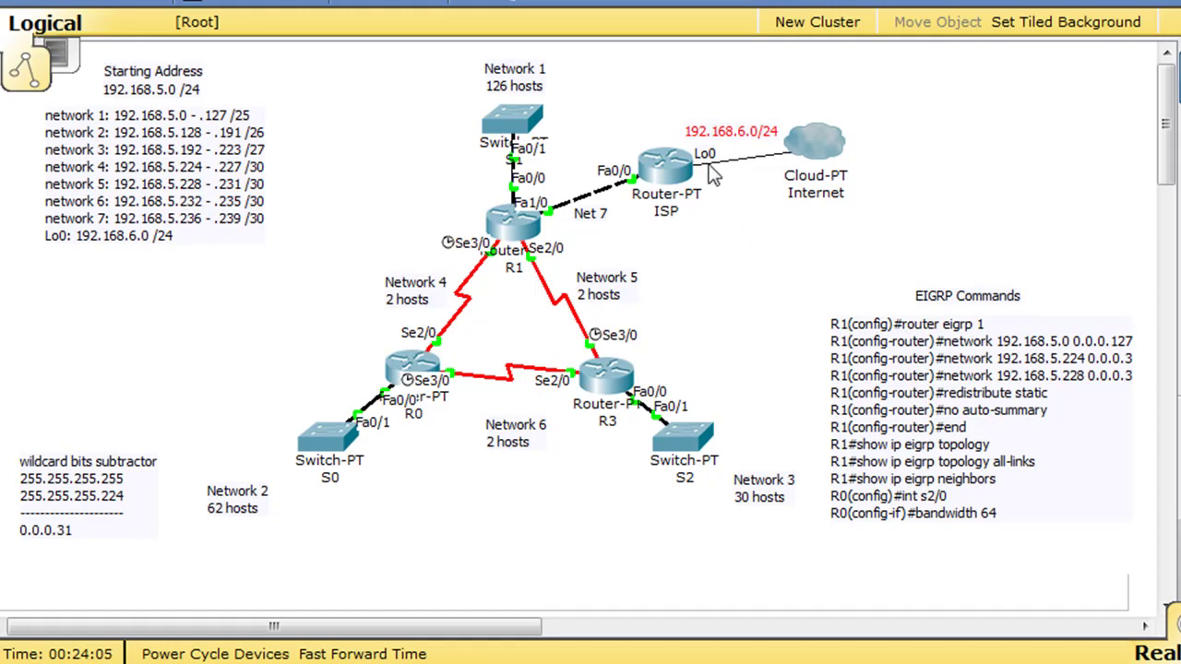
Step: In the ISP CLI, enter interface Loopback0 and submit the address 192.168.6.1 255.255.255.0
click(676, 170)
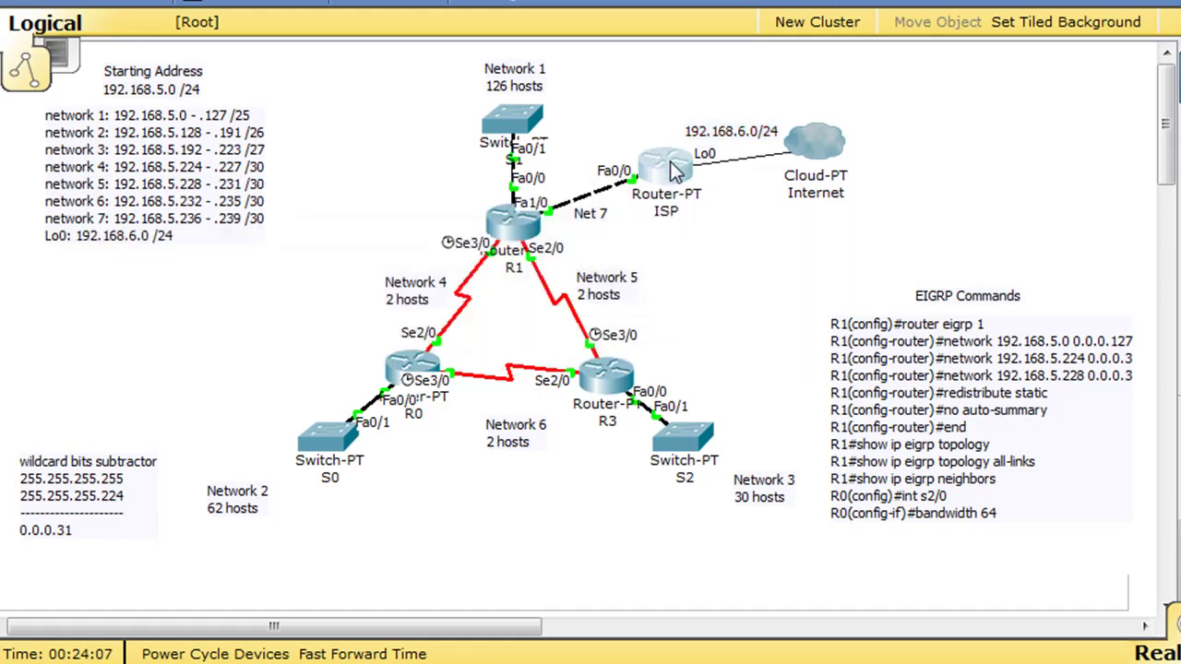
drag(535, 10, 762, 8)
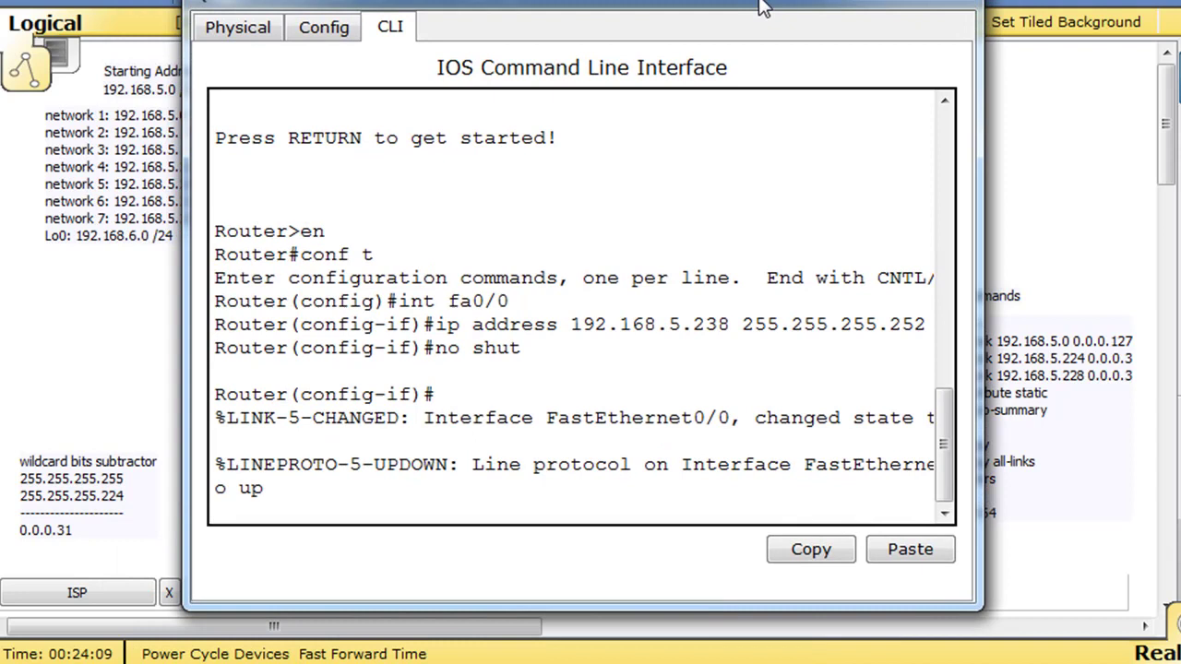
click(570, 407)
key(Return)
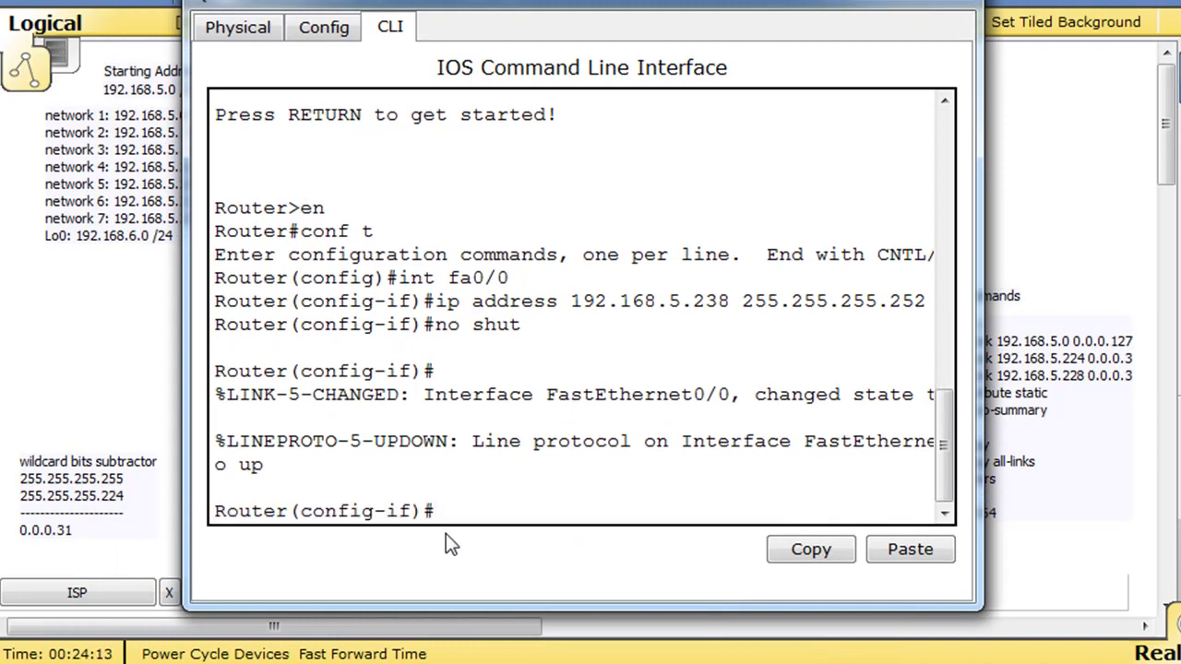
text(int lo0)
key(Return)
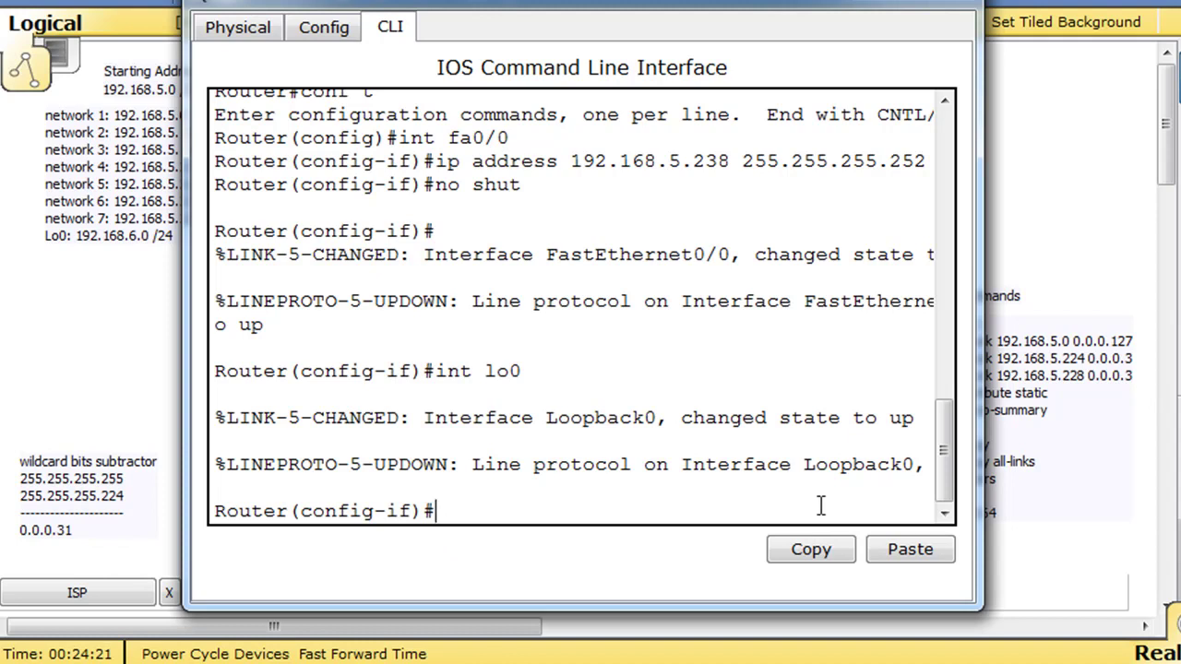
text(192)
key(BackSpace)
text(.168.)
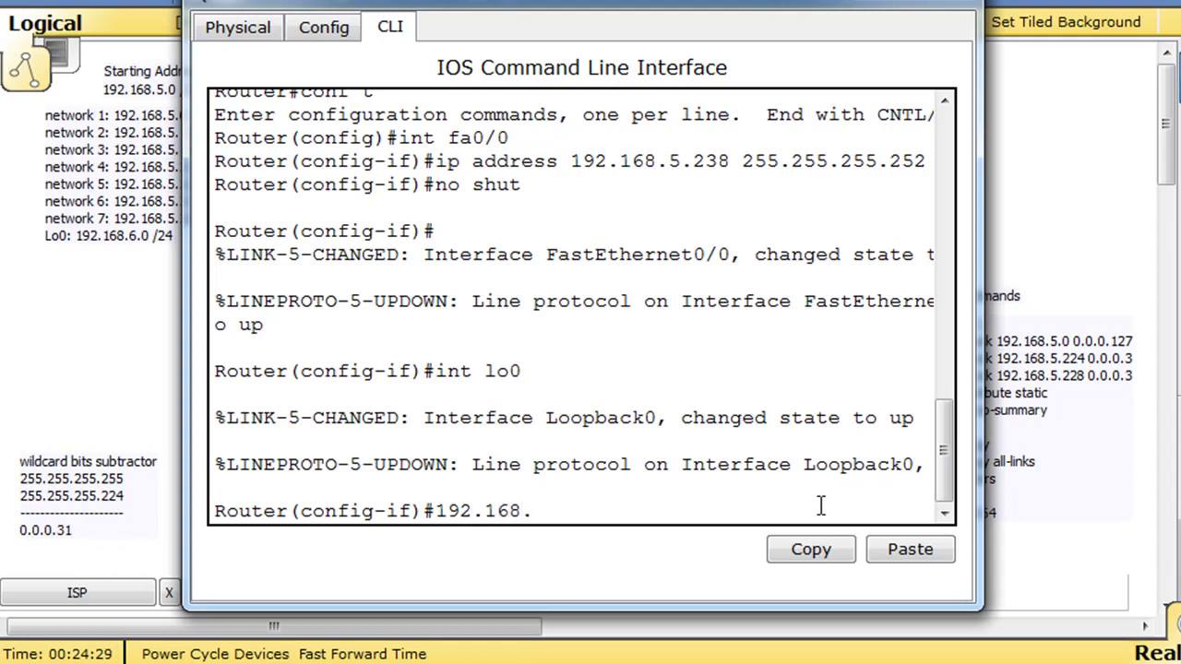
text(6.1 2)
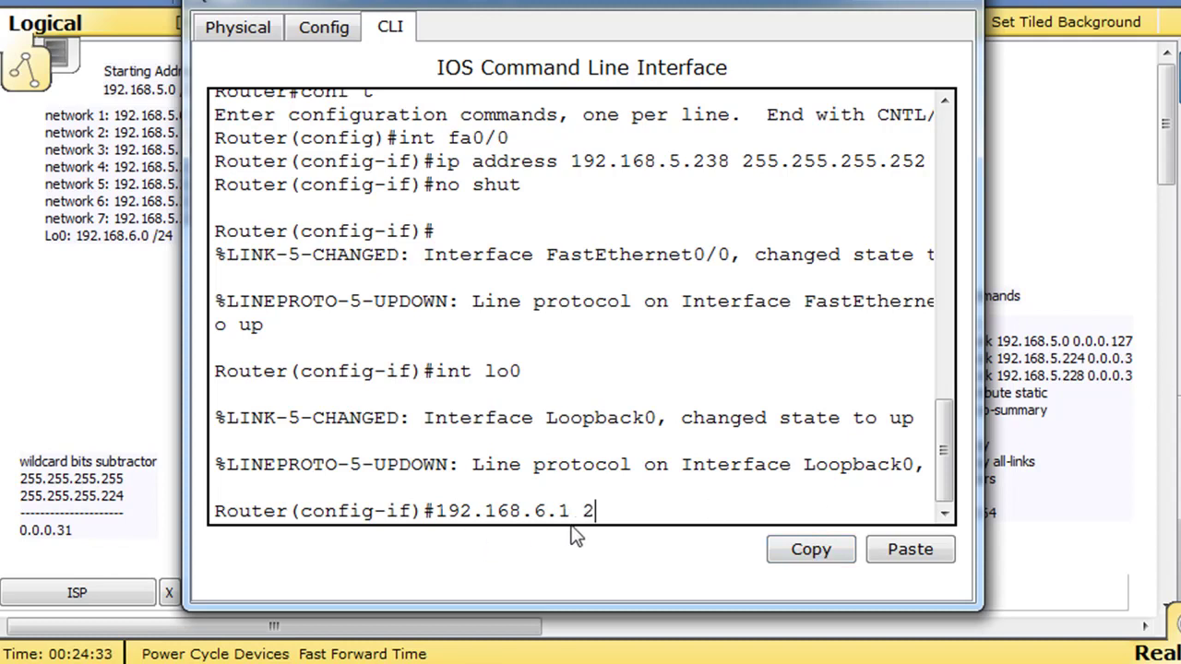
text(55.255.255.0)
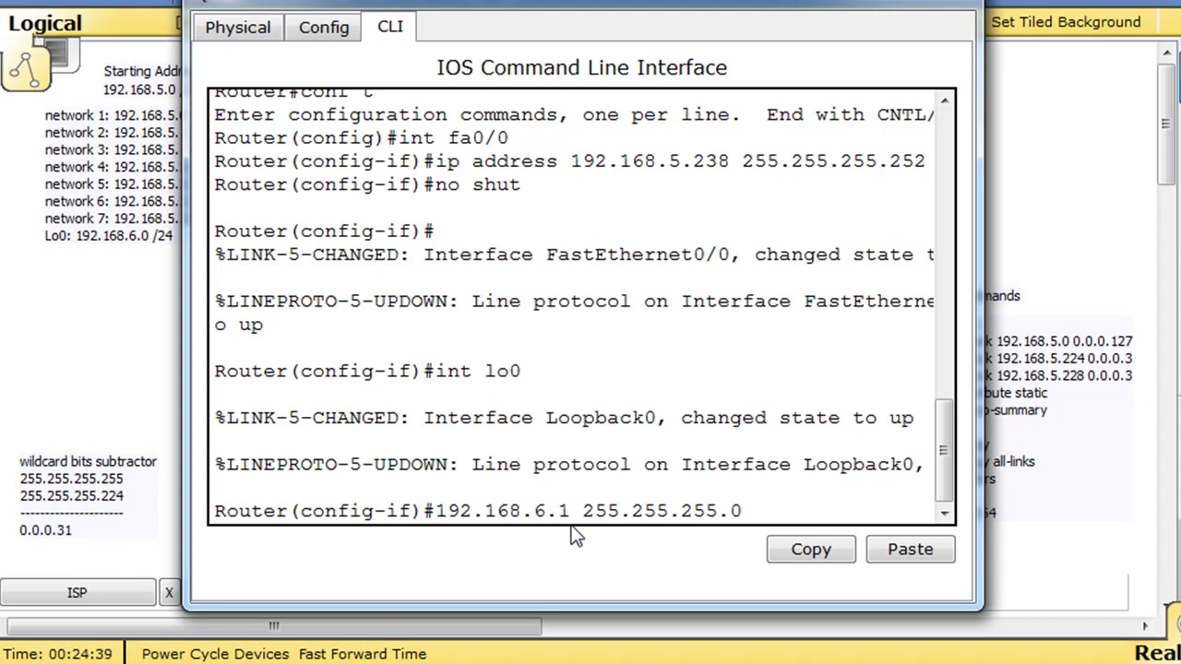
key(Return)
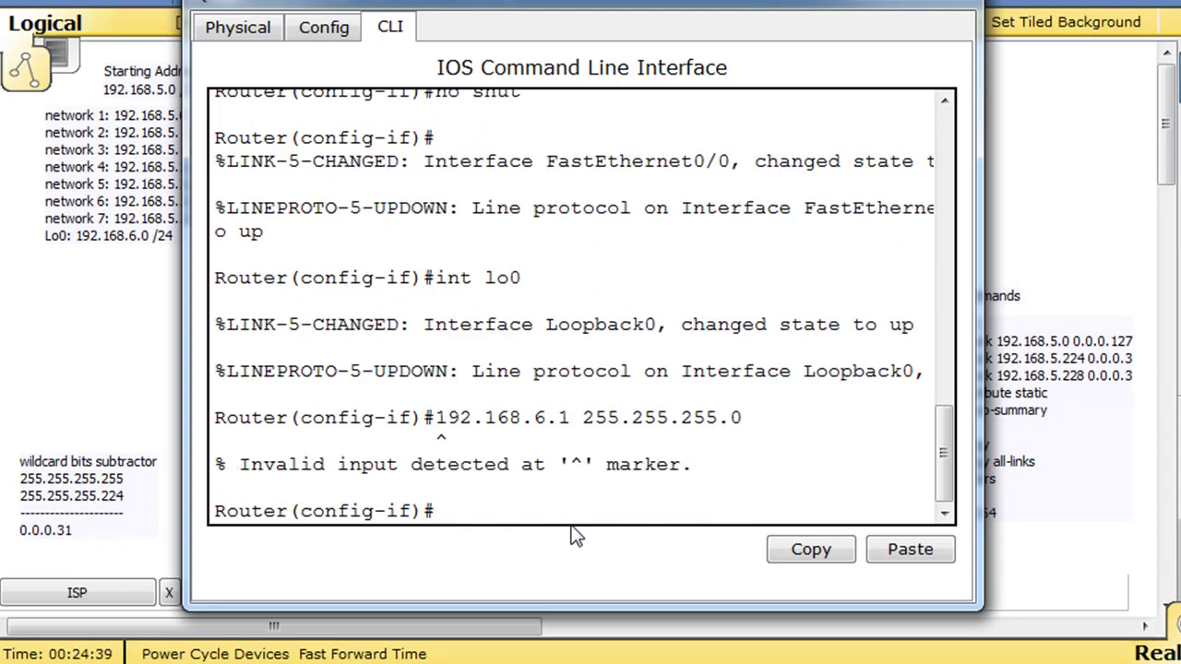
Step: Correct the rejected line to 'ip address 192.168.6.1 255.255.255.0' and no shut the loopback
key(Up)
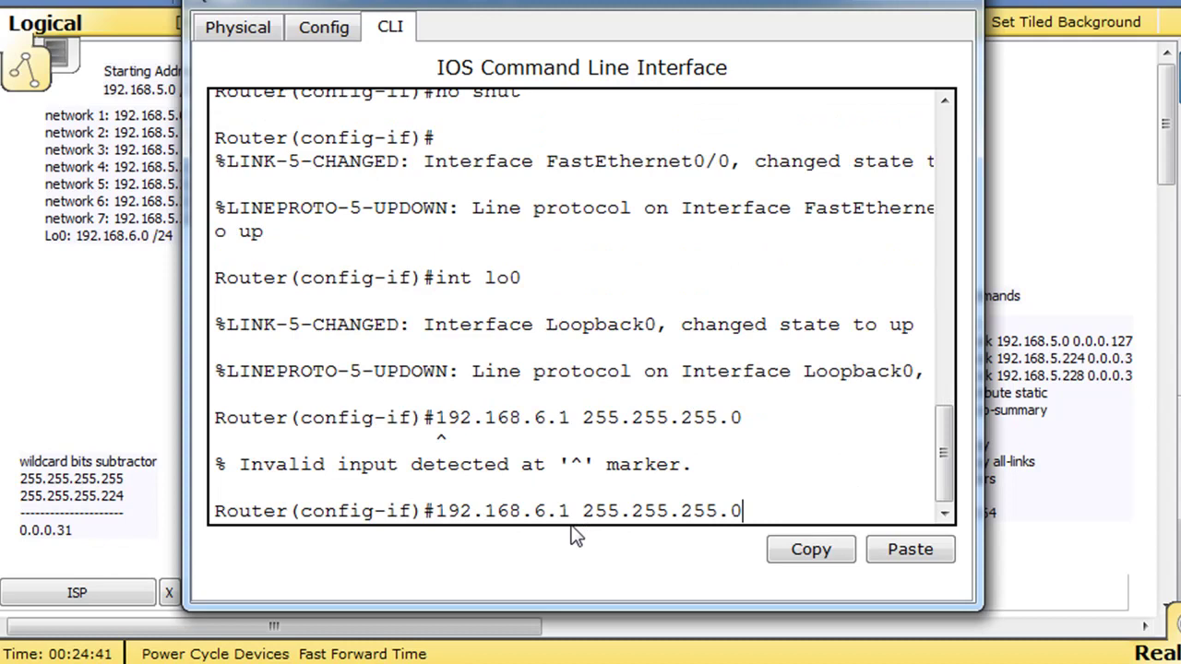
key(Left)
key(Left)
key(Left)
key(Left)
key(Left)
key(Left)
key(Left)
key(Left)
key(Left)
key(Left)
key(Left)
key(Left)
key(Left)
key(Left)
key(Left)
key(Left)
key(Left)
key(Left)
key(Left)
key(Left)
text(ip address)
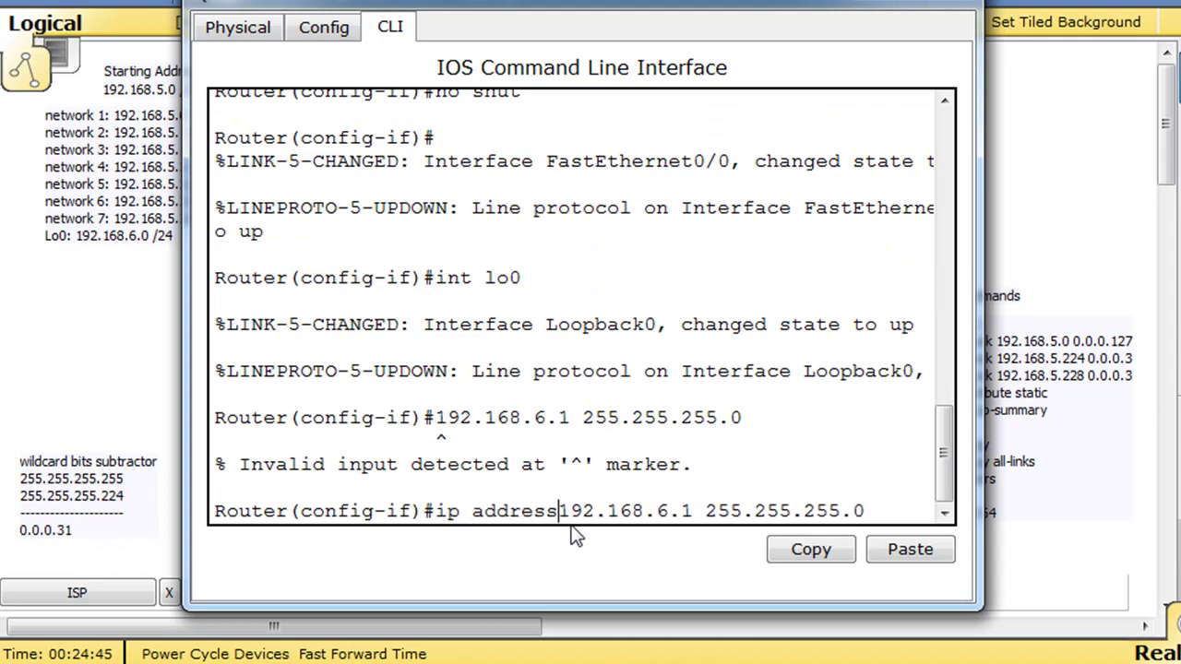
key(Right)
key(Right)
key(Right)
key(Right)
key(Right)
key(Right)
key(Right)
key(Right)
key(Right)
key(Right)
key(Right)
key(Right)
key(Right)
key(Right)
key(Right)
key(Right)
key(Right)
key(Right)
key(Right)
key(Right)
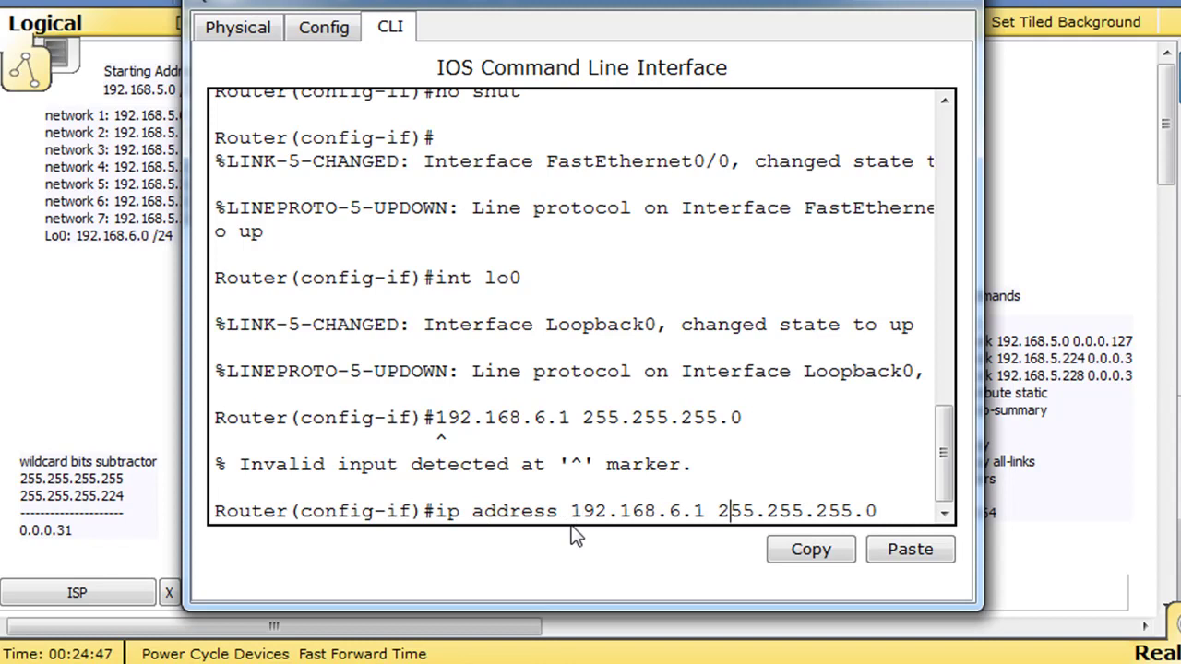
key(Return)
text(nfig-if)#n)
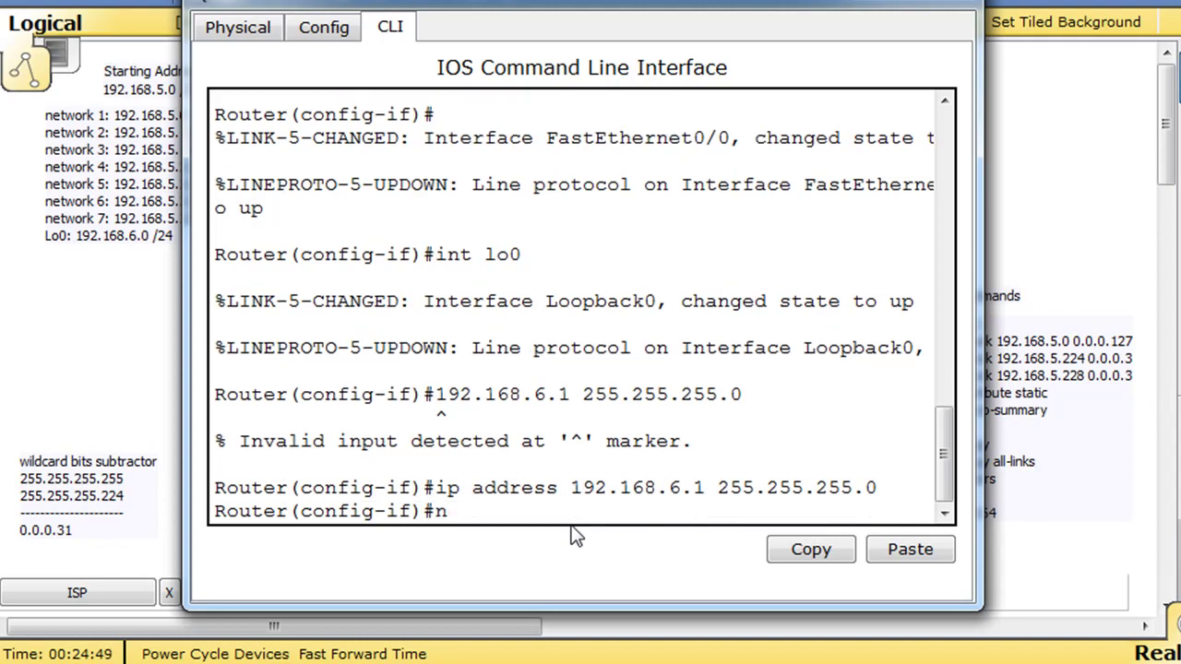
text(o shut)
key(Return)
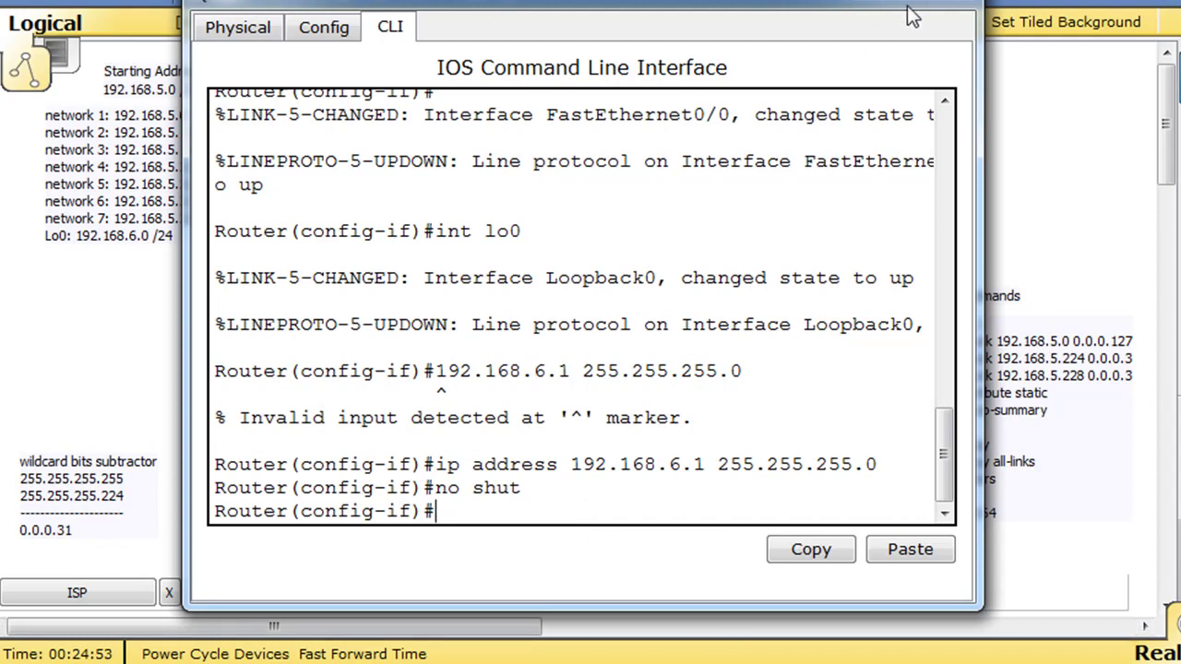
click(963, 2)
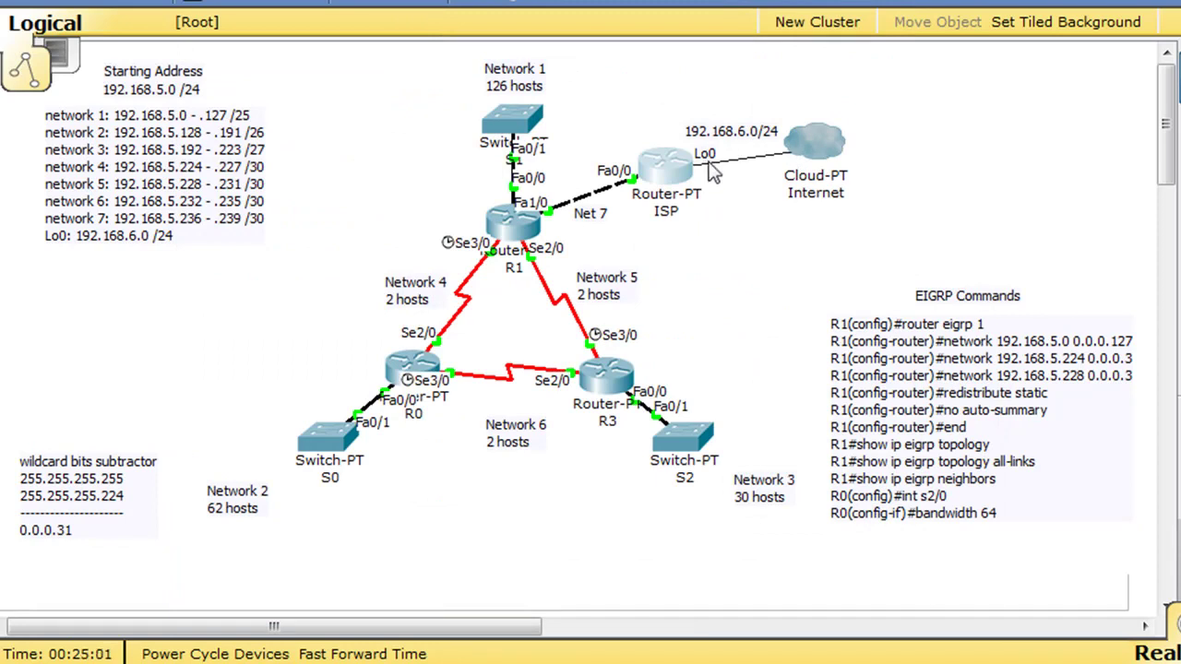
mouse_move(692, 185)
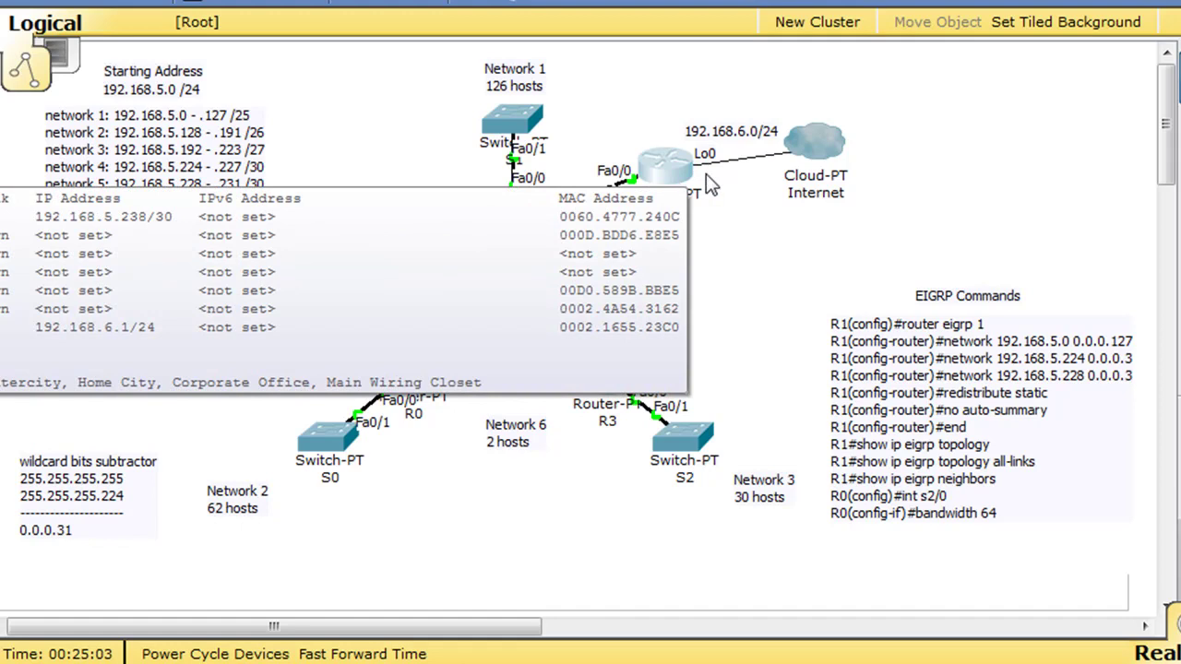
mouse_move(814, 161)
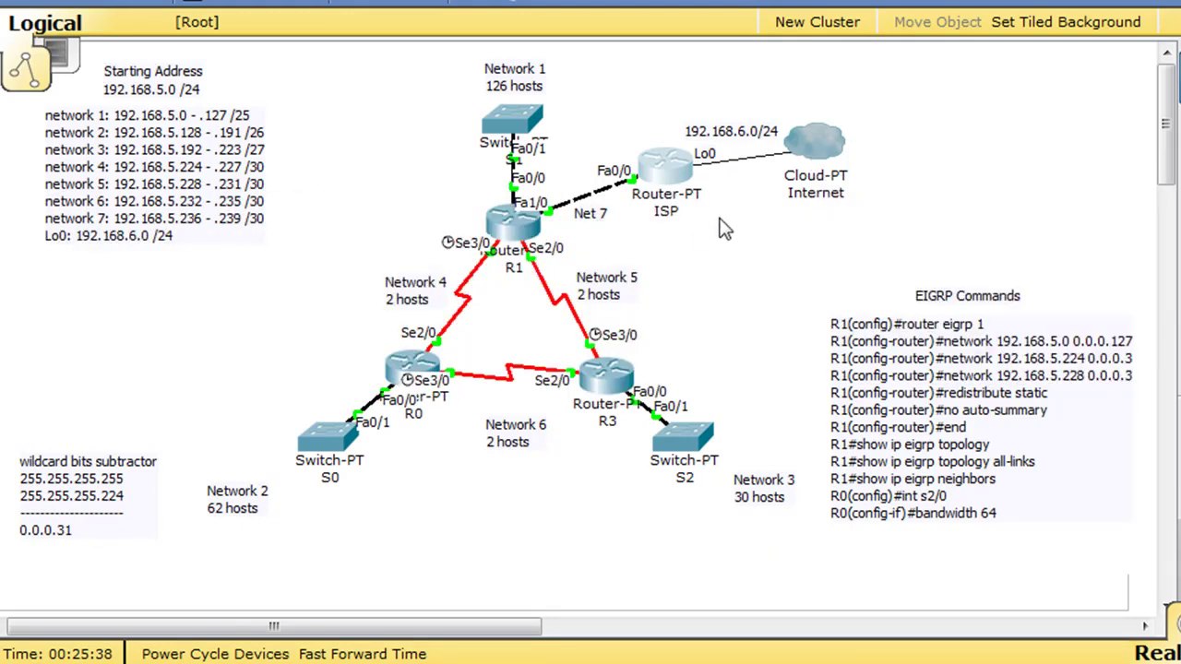
Step: On the ISP router, return to global config and enter 'ip route 0.0.0.0 0.0.0.0 lo0'
click(675, 175)
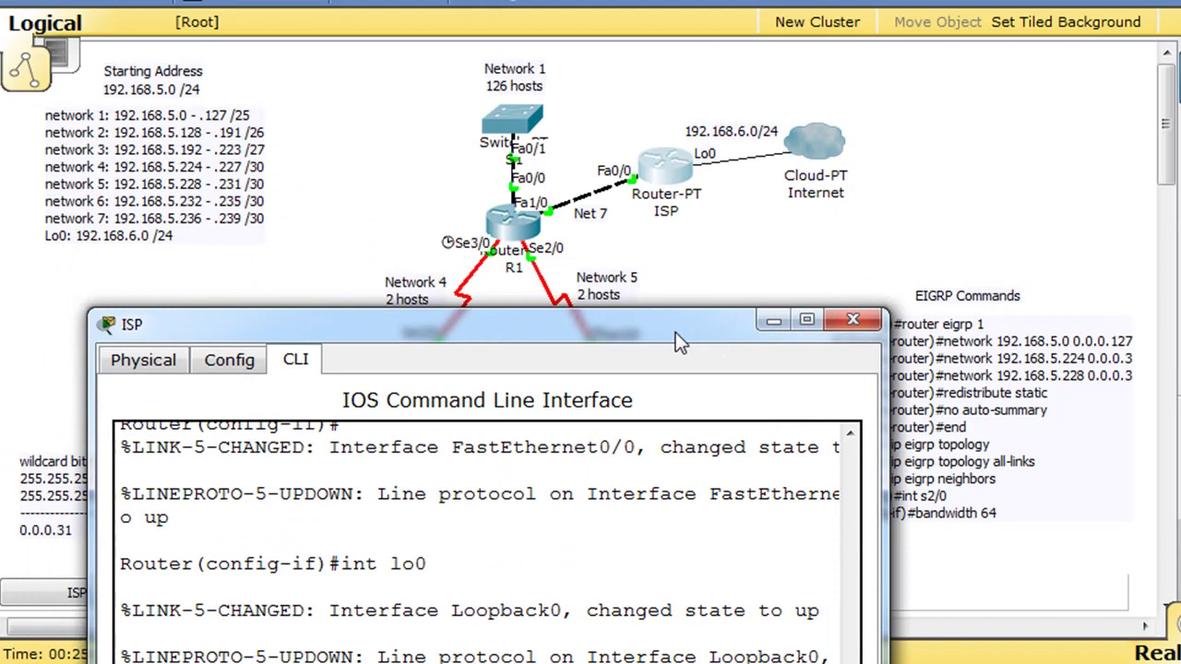
drag(677, 341, 738, 20)
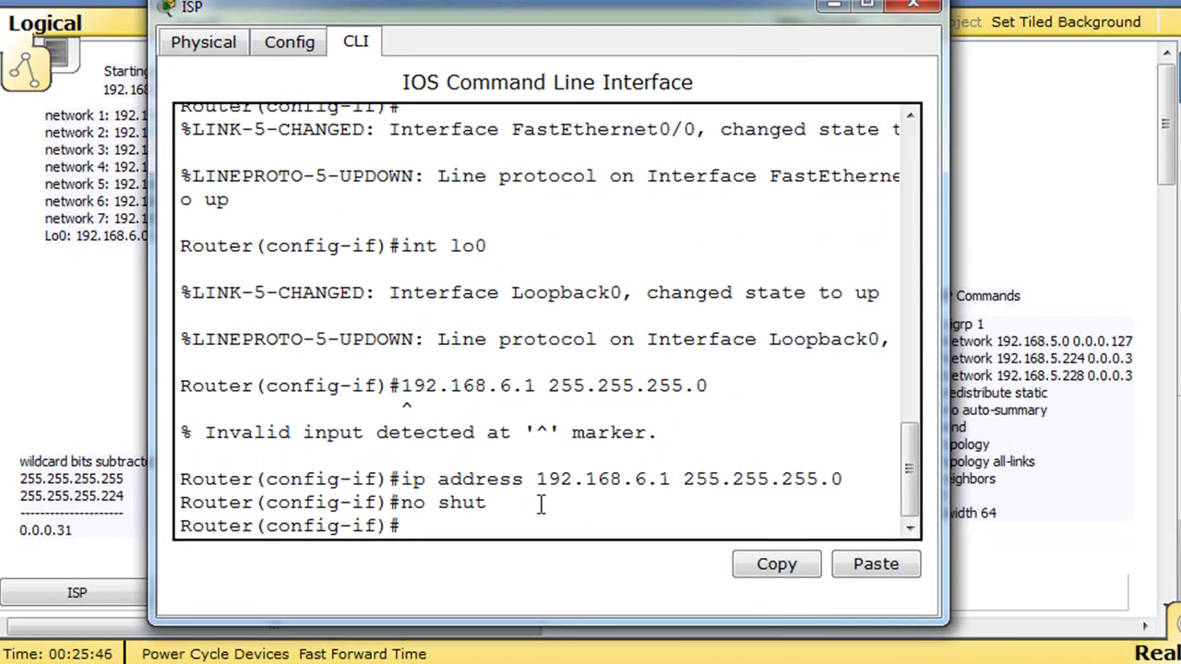
key(Return)
key(ctrl+z)
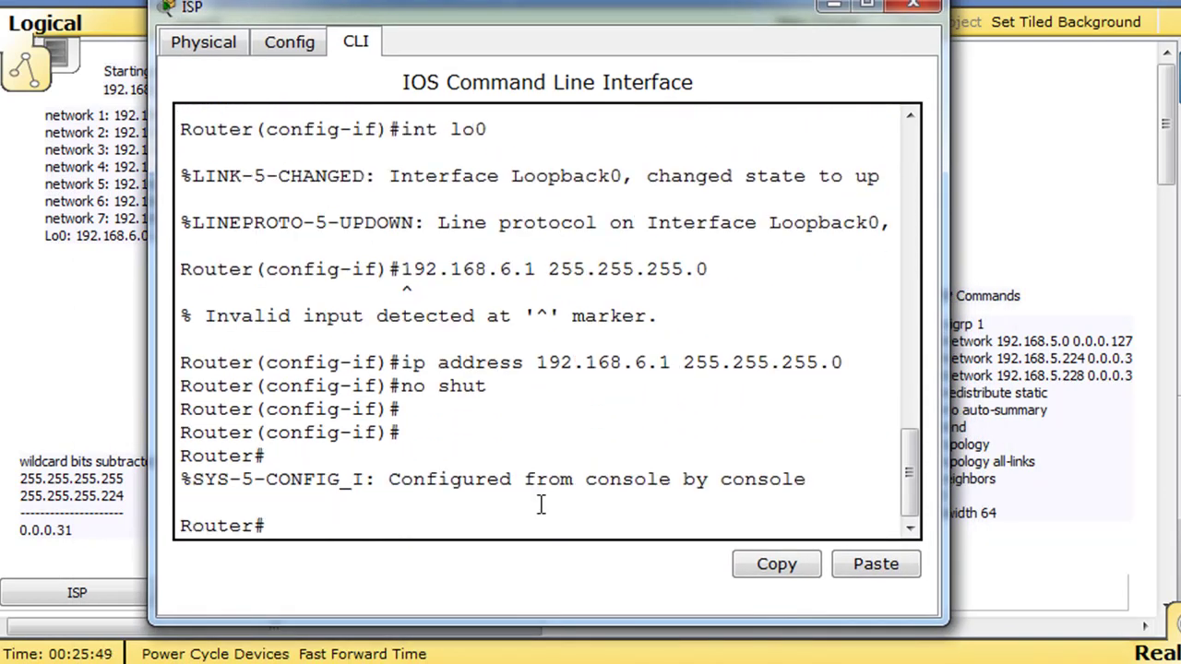
text(conf t)
key(Return)
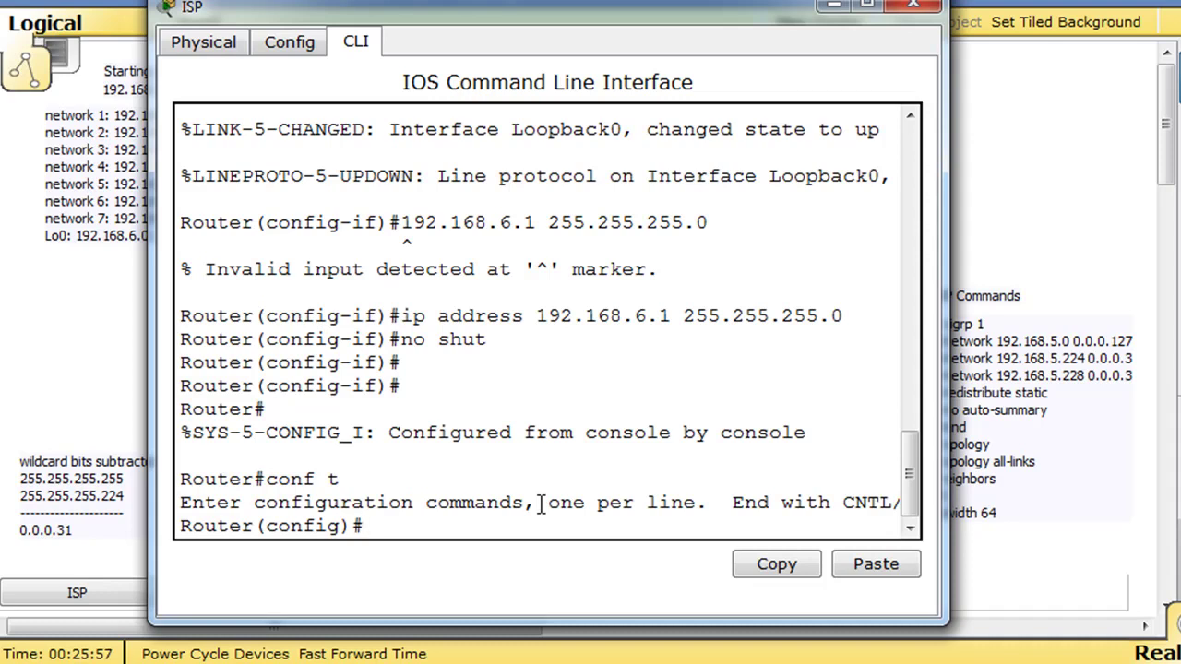
text(ip route)
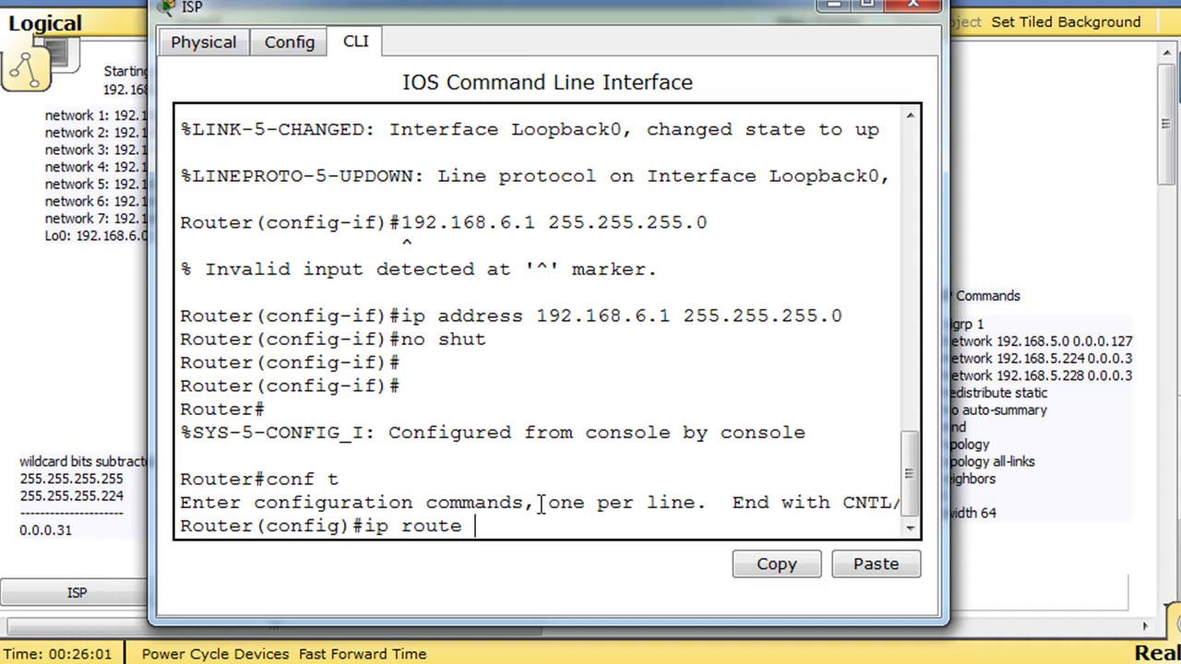
text( 0.0.0.0 0.0.0.)
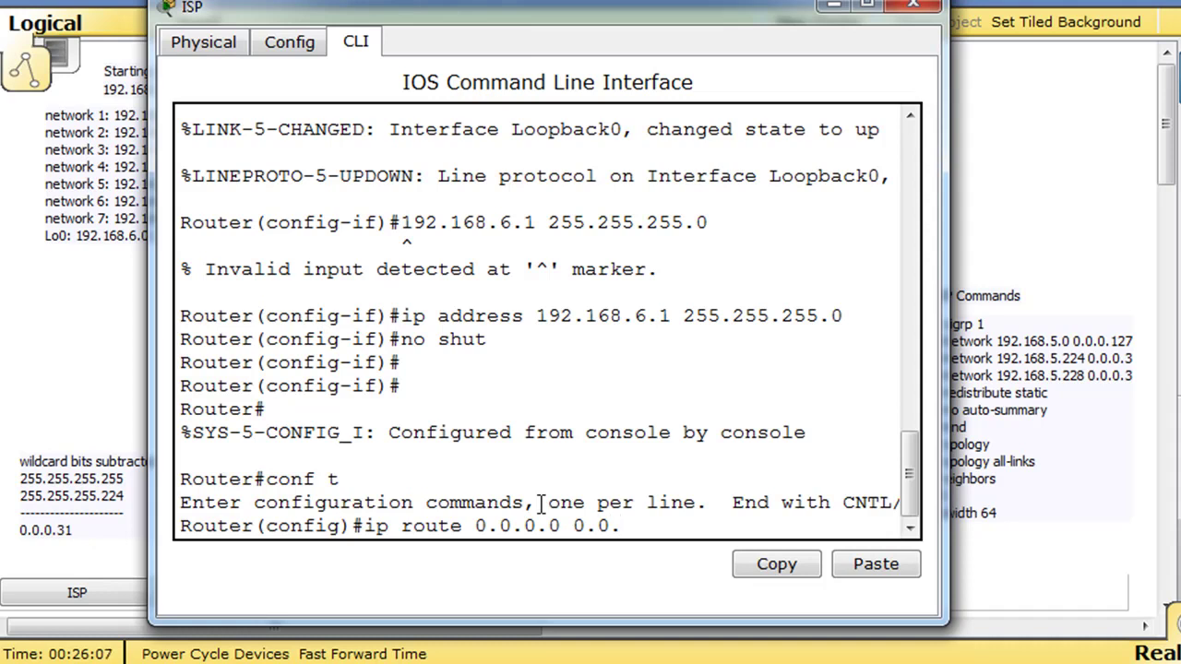
text(0)
drag(475, 526, 649, 528)
click(668, 530)
text(lo0)
key(Return)
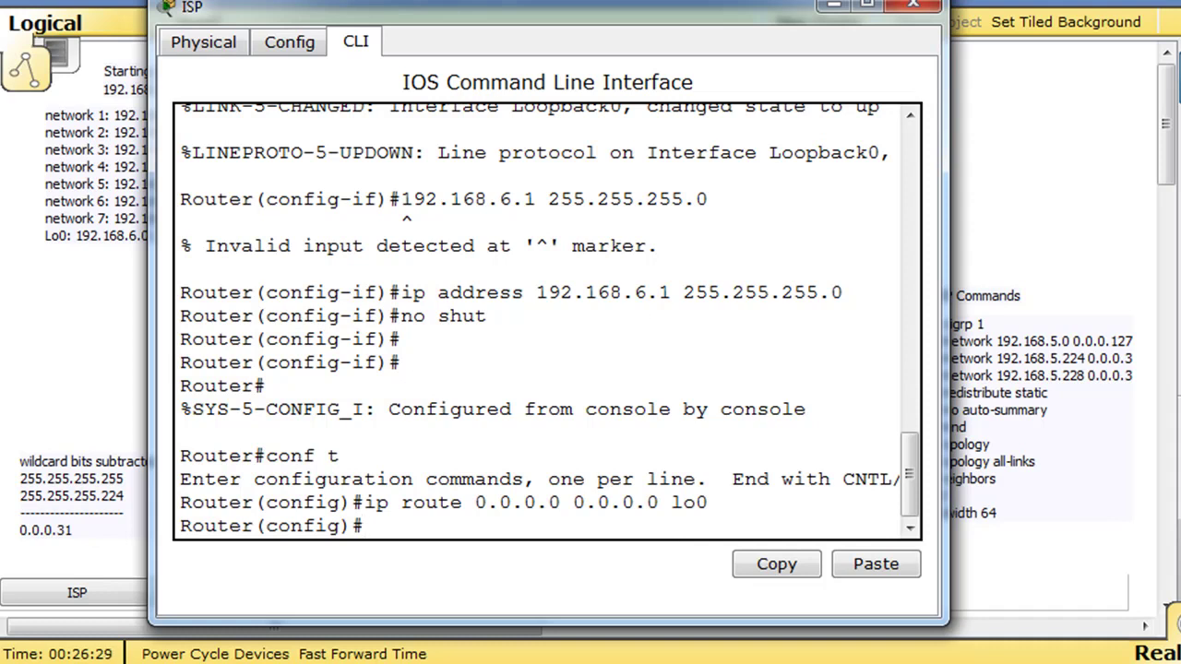
Step: On the ISP router, enter 'router eigrp 1' and draft the 'network 192.168.5.236' statement without applying it
drag(616, 8, 634, 562)
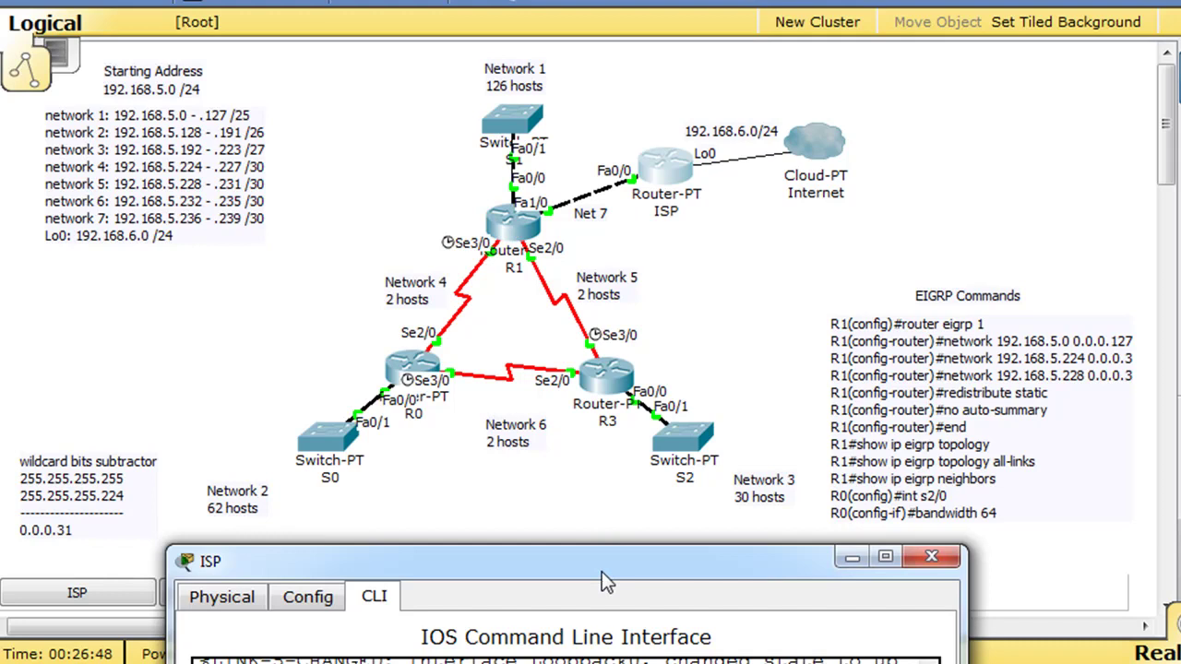
drag(602, 571, 618, 27)
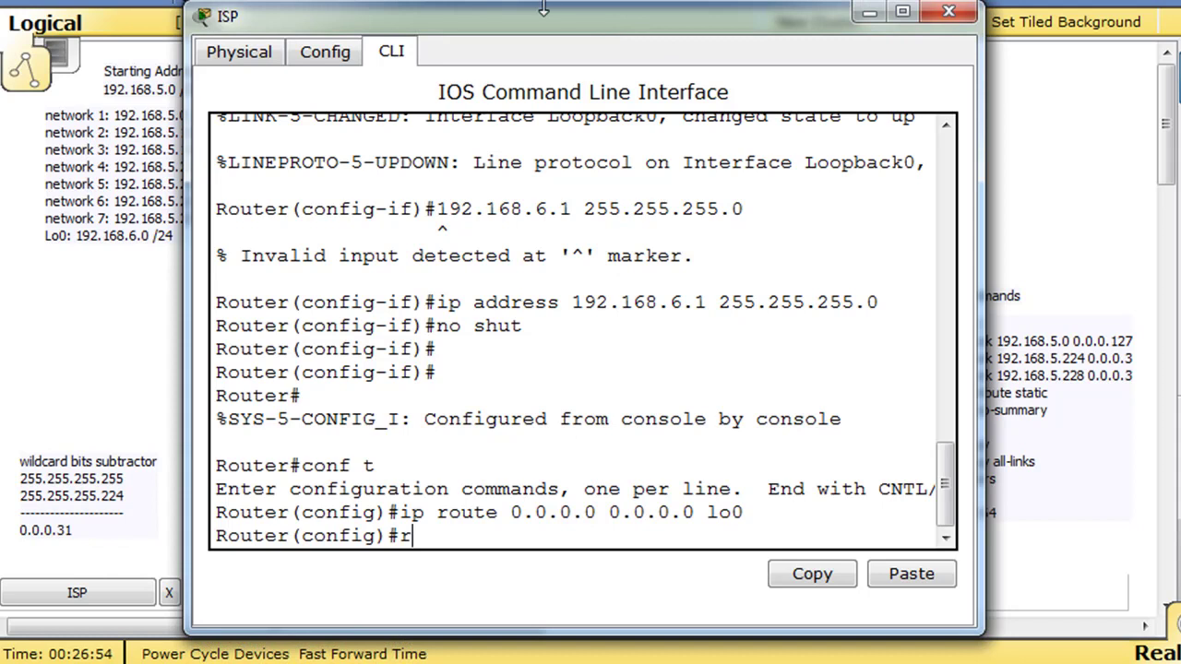
text(outer eigrp 1)
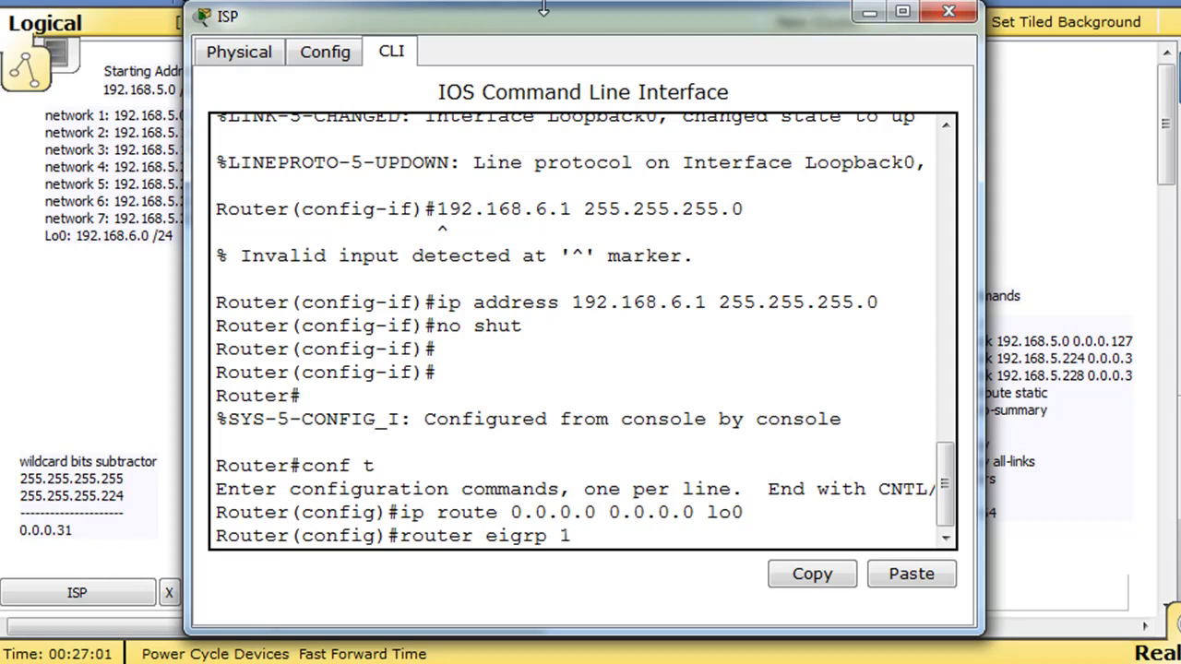
key(Return)
text(network)
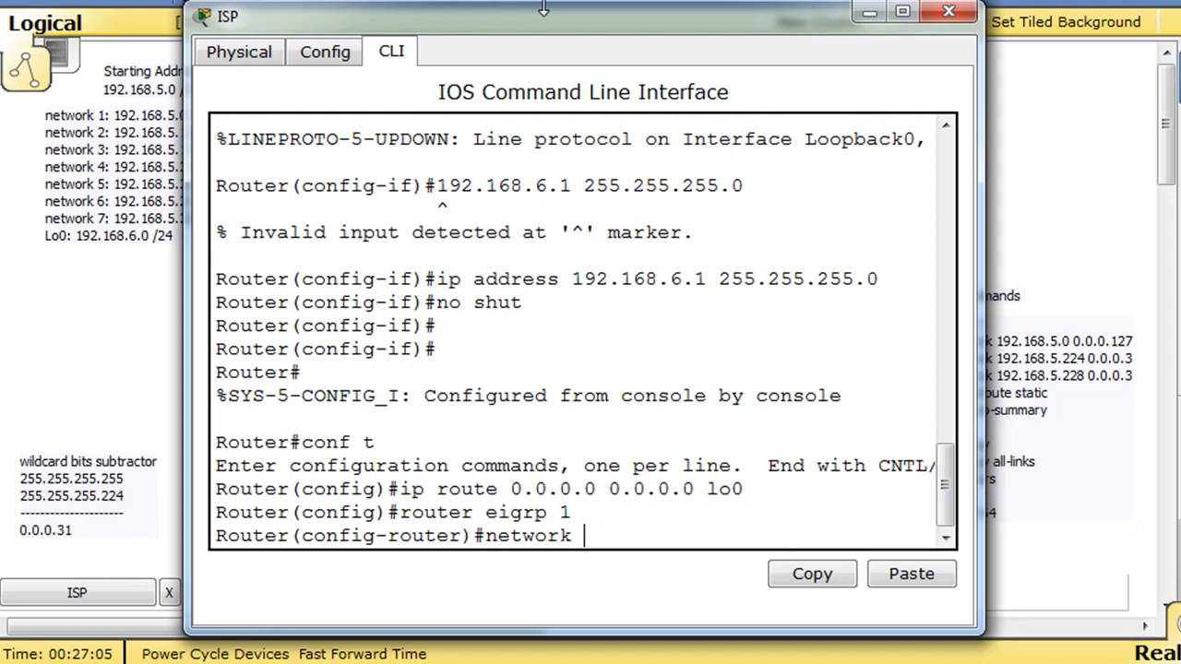
text( 192.168)
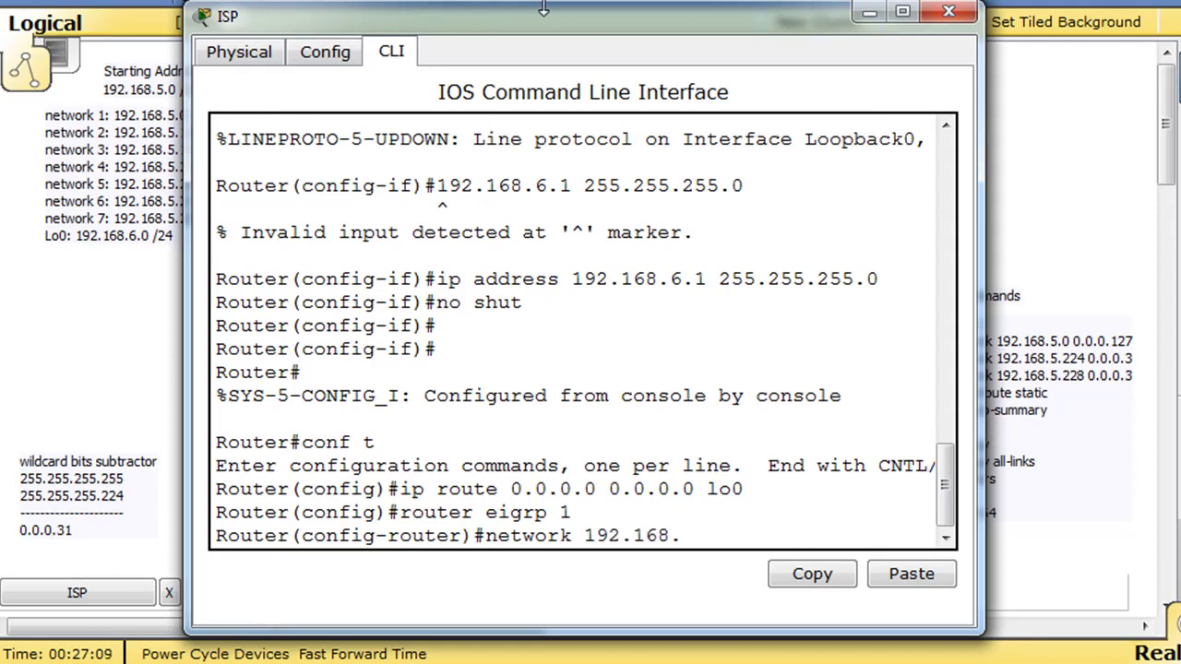
text(.5.236)
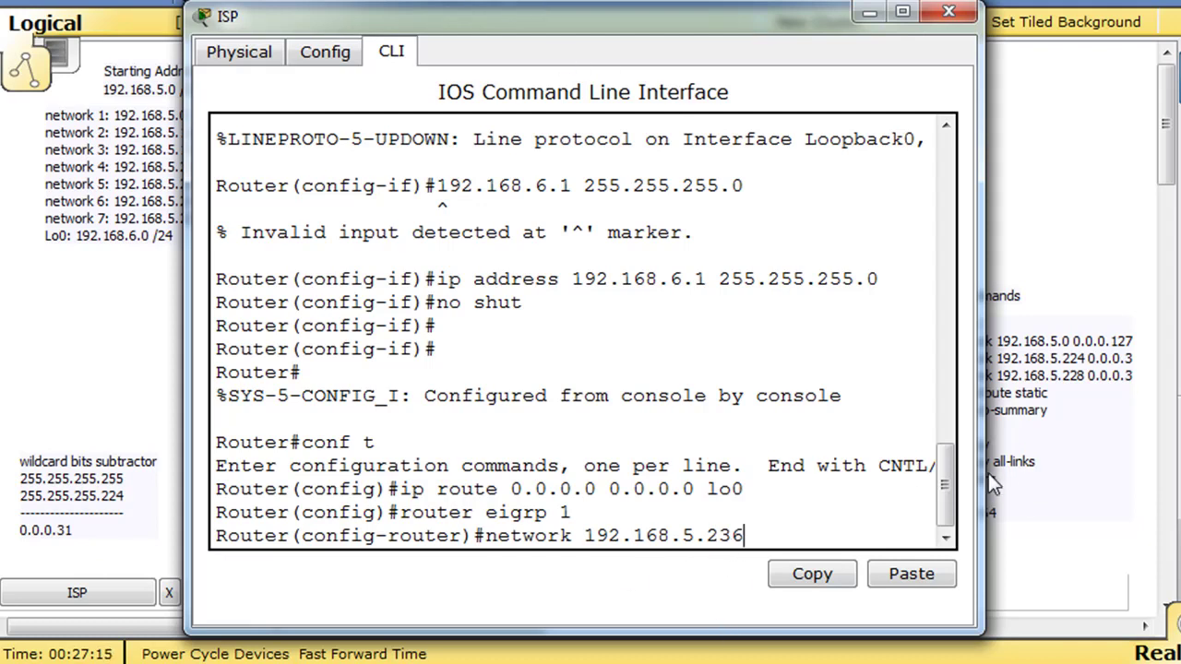
drag(981, 475, 1136, 485)
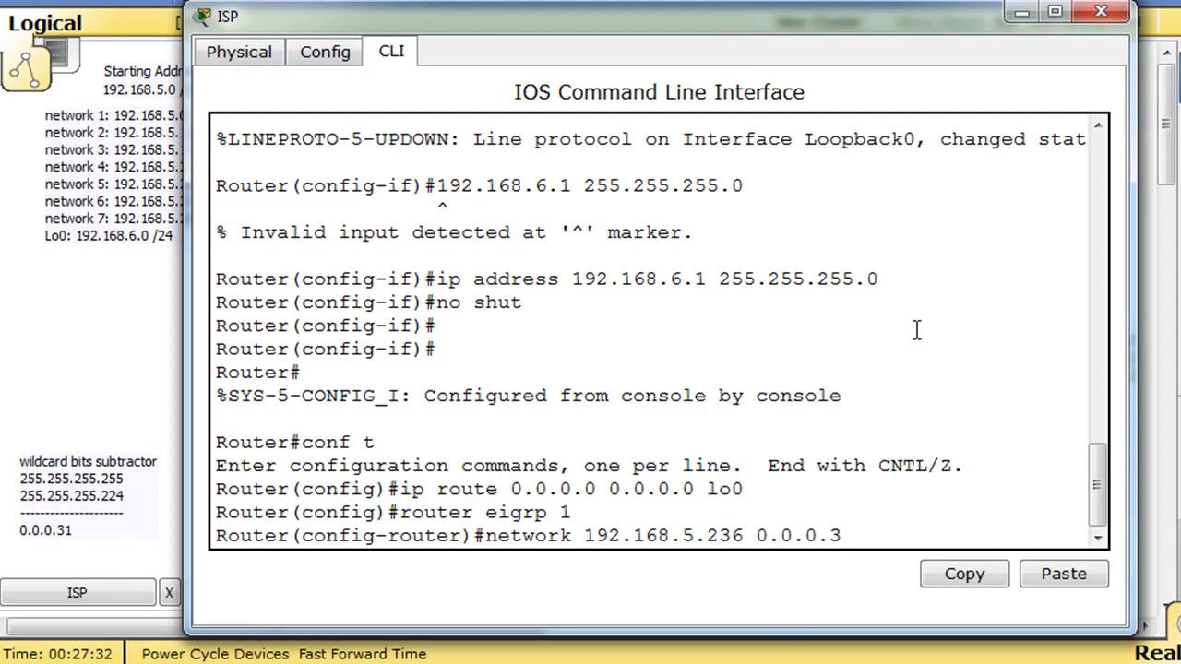
drag(755, 18, 985, 19)
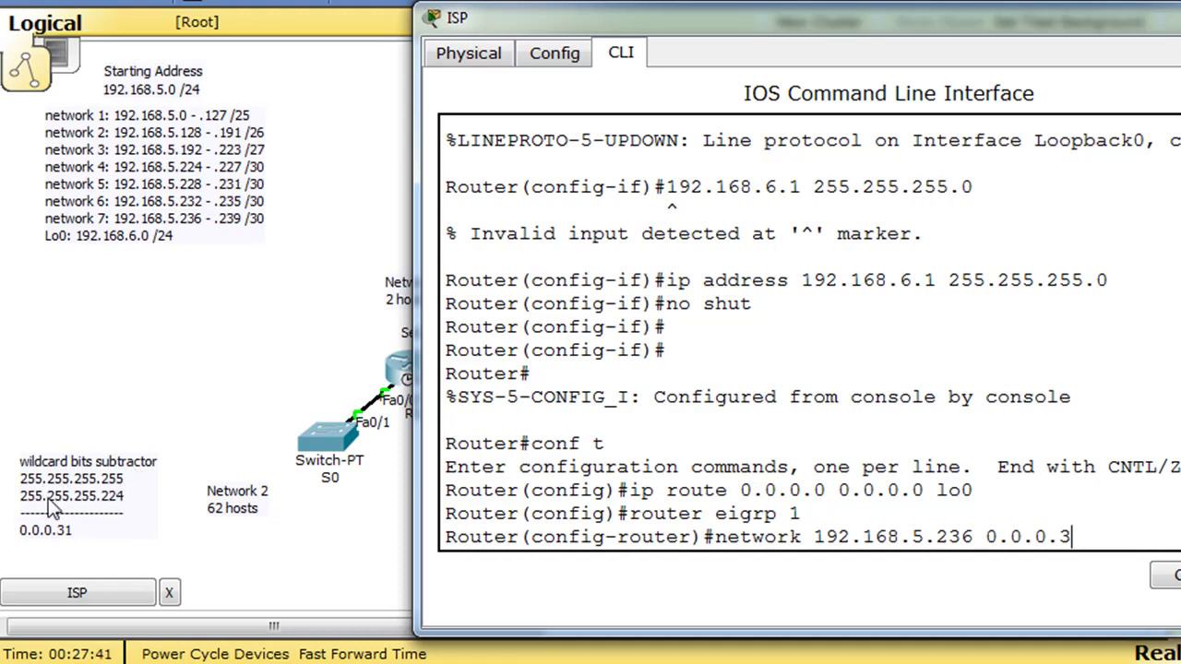
Step: Correct the canvas wildcard note to mask 255.255.255.252 and wildcard 0.0.0.3
click(127, 501)
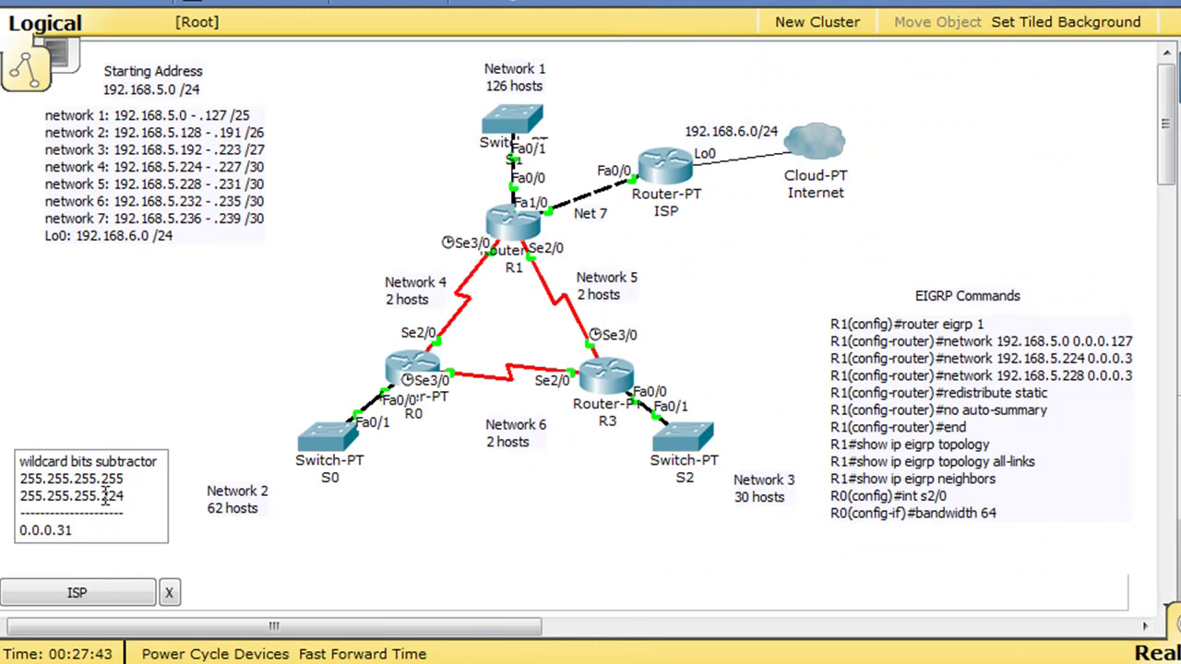
double_click(107, 496)
text(252)
click(71, 513)
key(BackSpace)
click(249, 547)
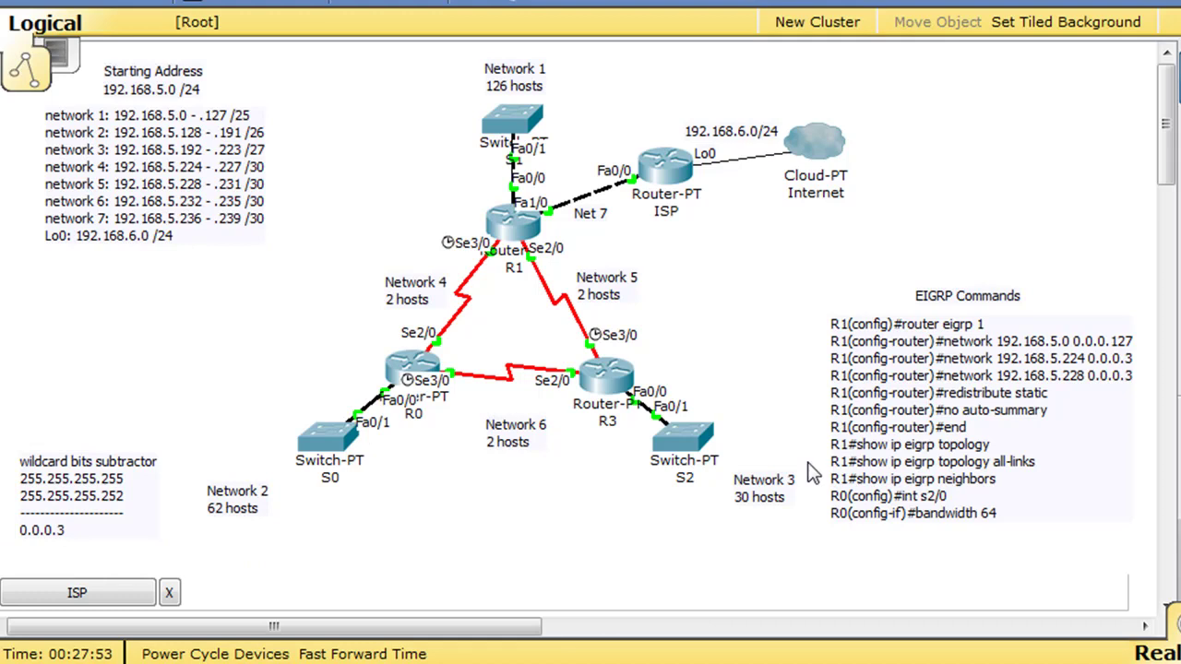
Step: Apply 'network 192.168.5.236 0.0.0.3' on the ISP router's EIGRP and close its console
key(alt+Tab)
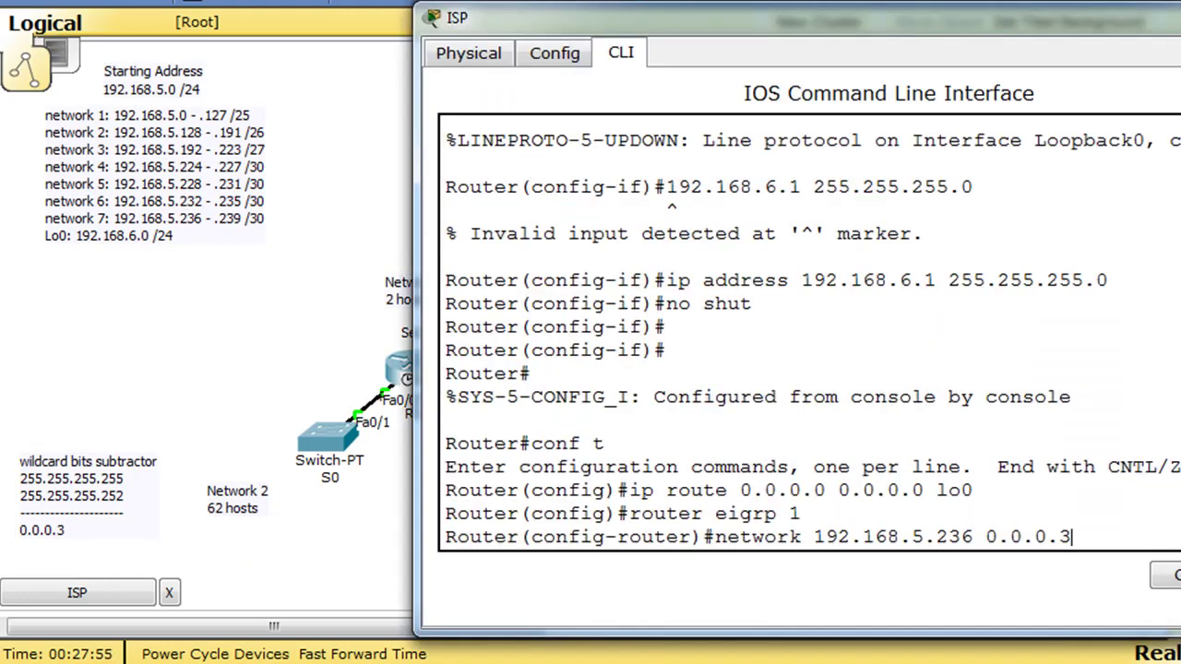
drag(1063, 35, 799, 13)
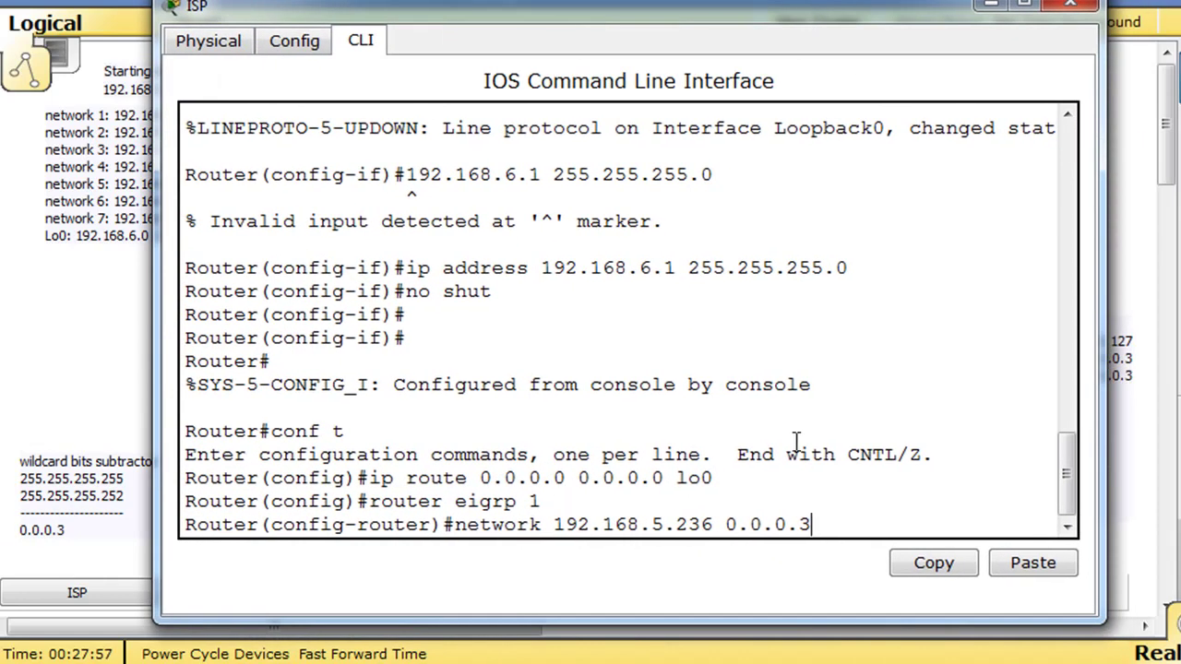
key(Return)
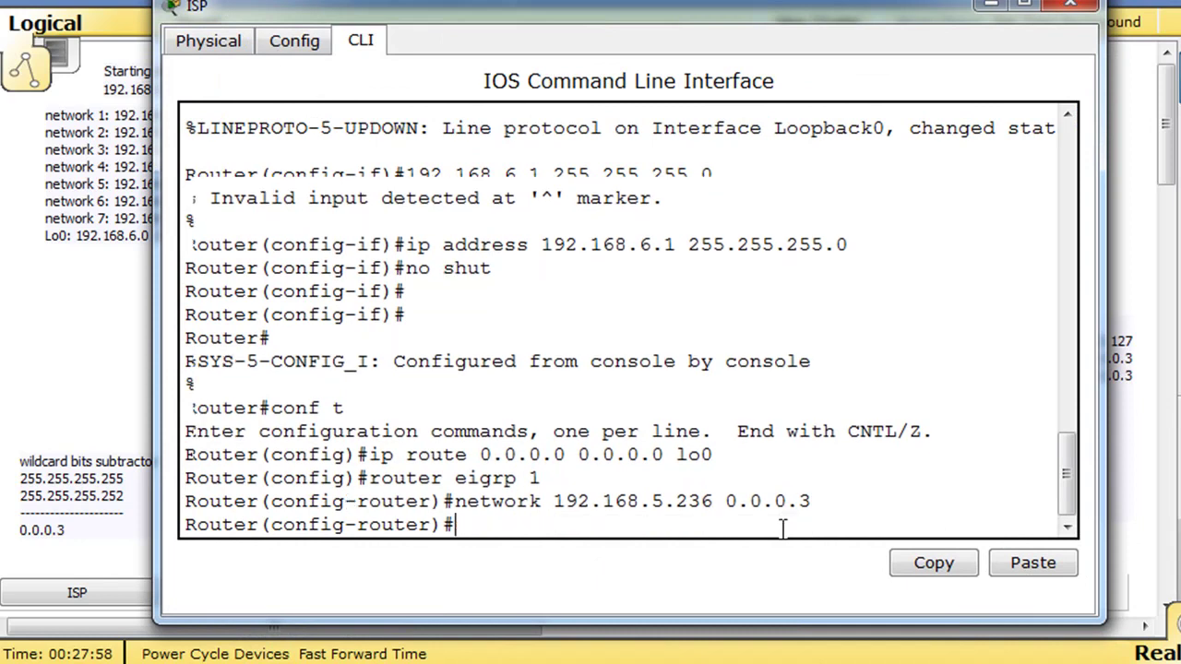
click(1072, 5)
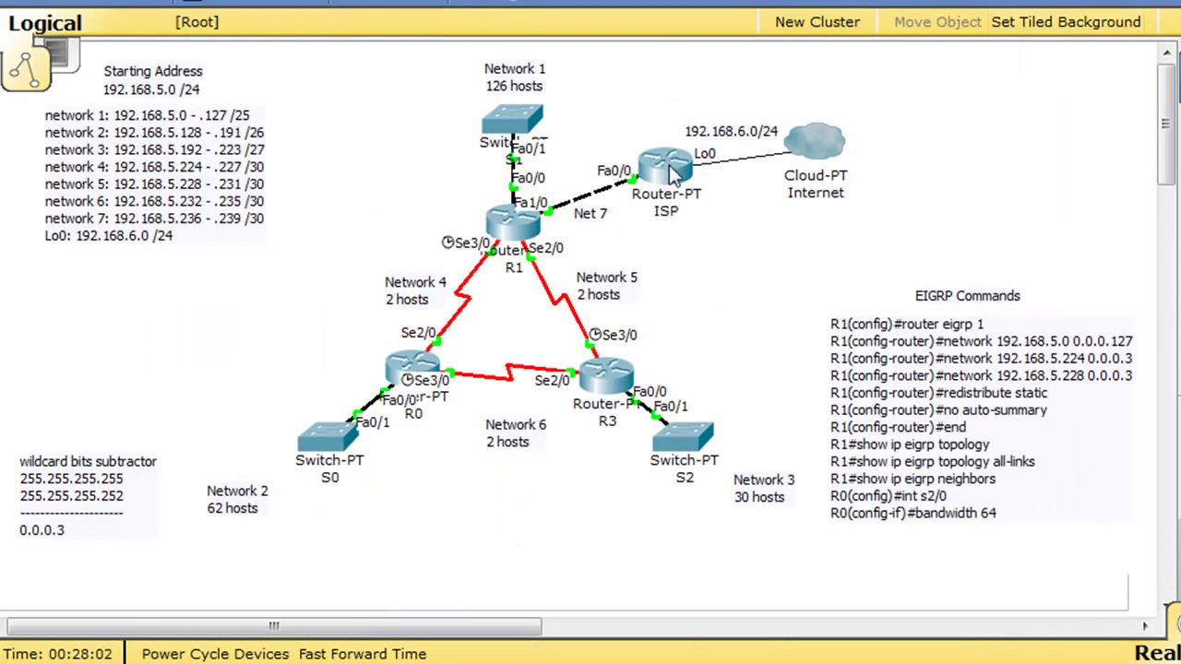
Step: Check the ISP and R1 port addresses, including R1 Fa1/0 192.168.5.237/30, then open R1's console
mouse_move(671, 178)
mouse_move(527, 214)
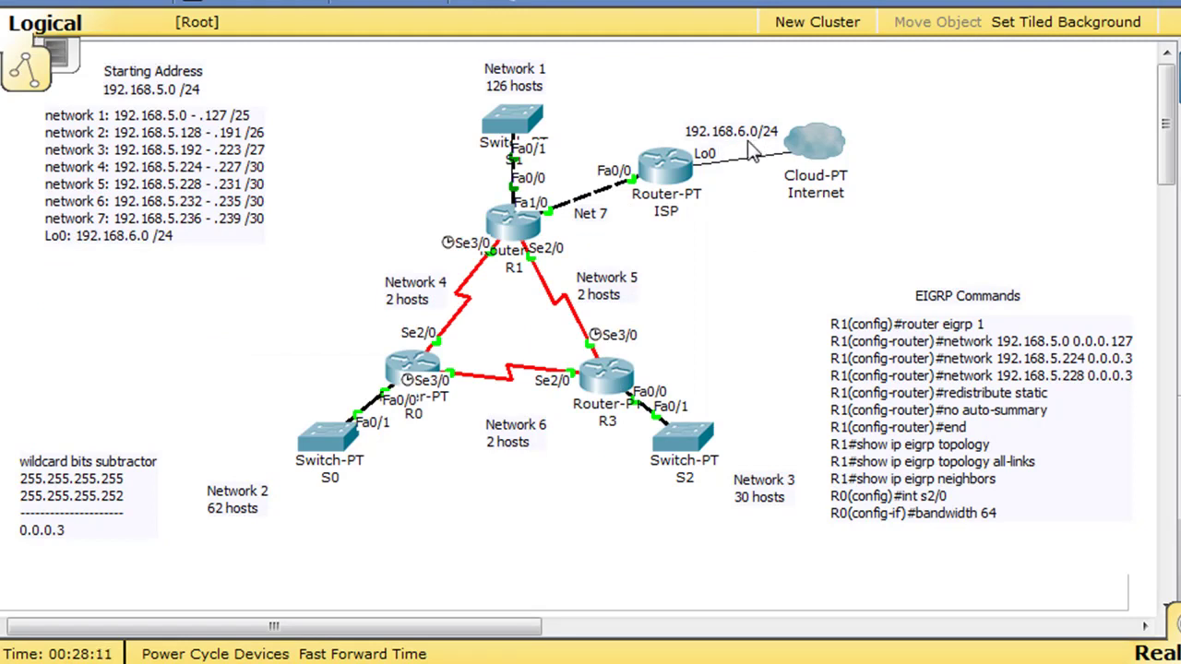
mouse_move(505, 236)
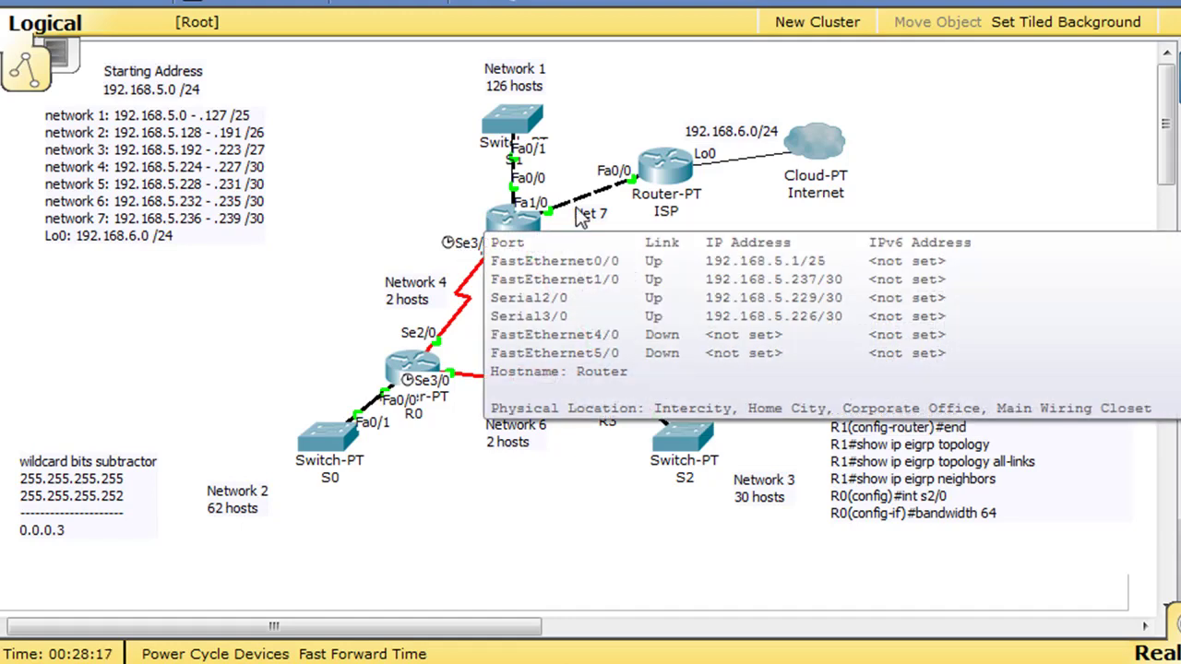
click(513, 226)
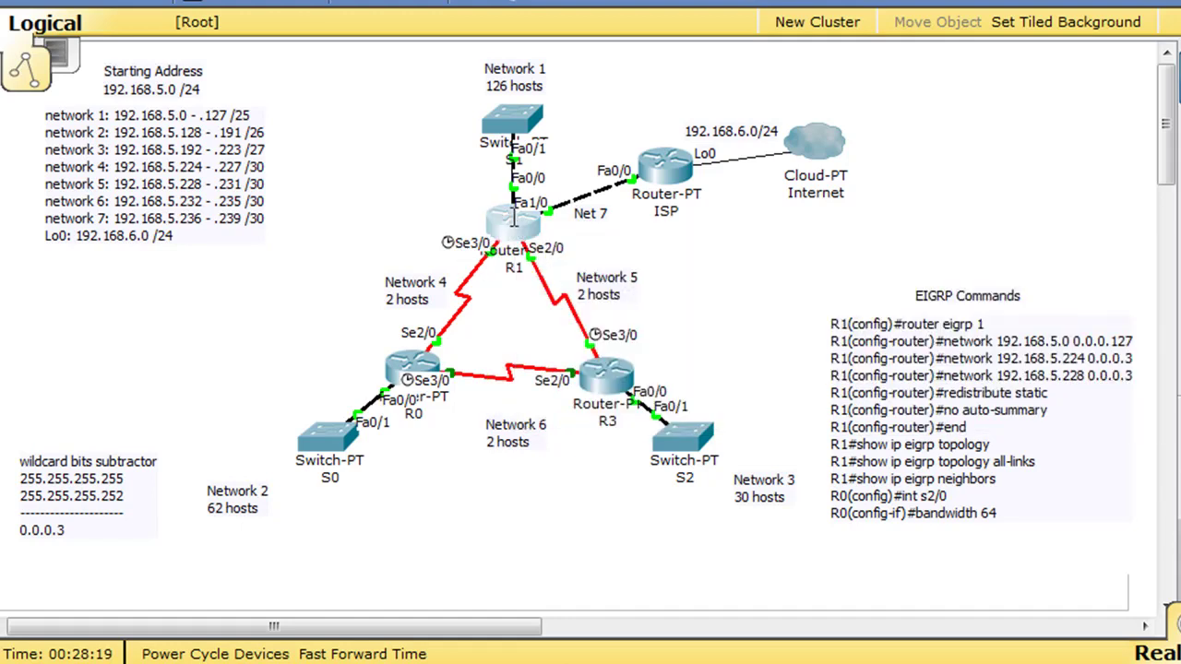
Step: On R1, reenter config mode, open 'router eigrp 1' and add 'network 192.168.5.236 0.0.0.3'
drag(310, 4, 552, 1)
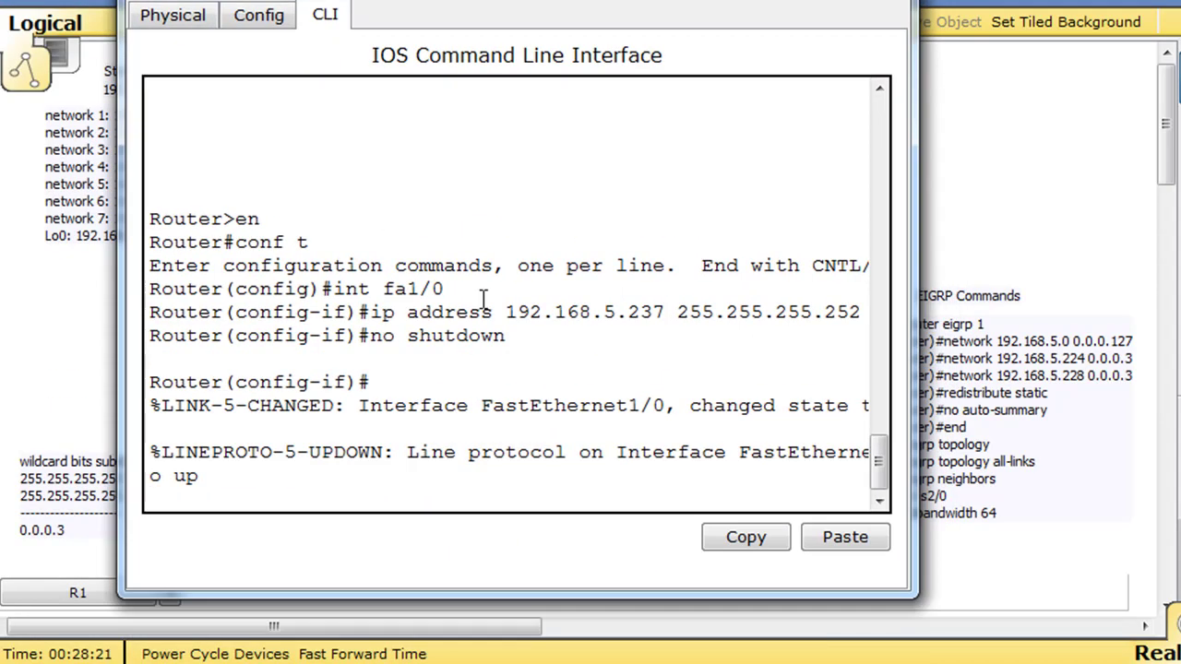
key(Return)
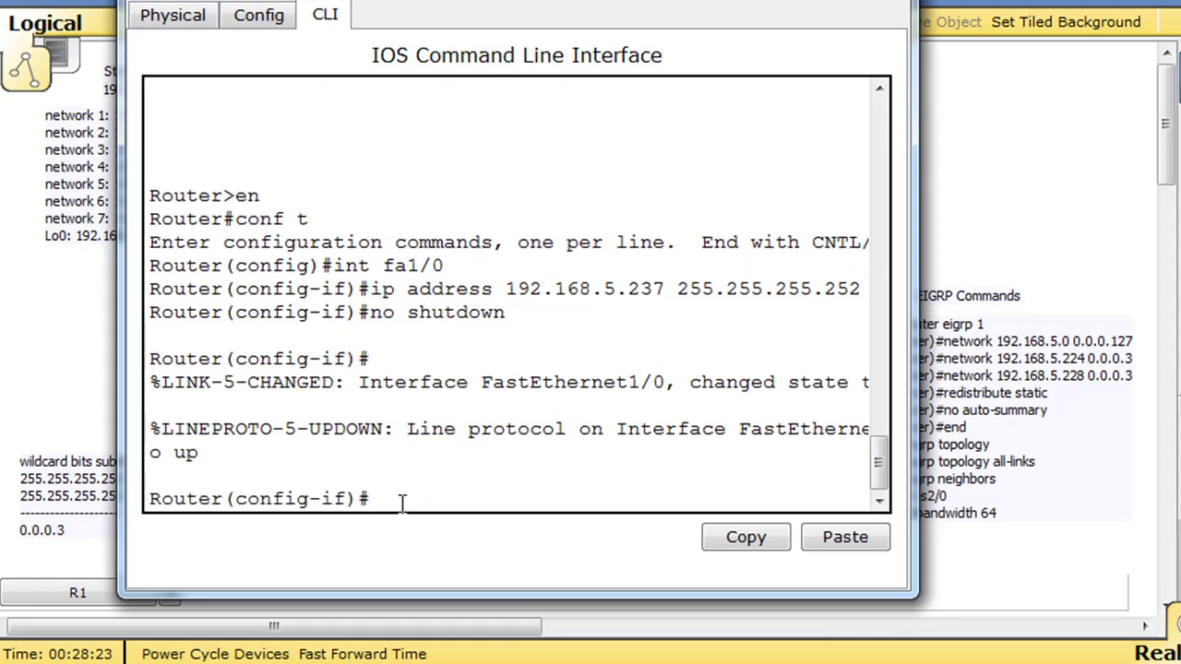
key(ctrl+c)
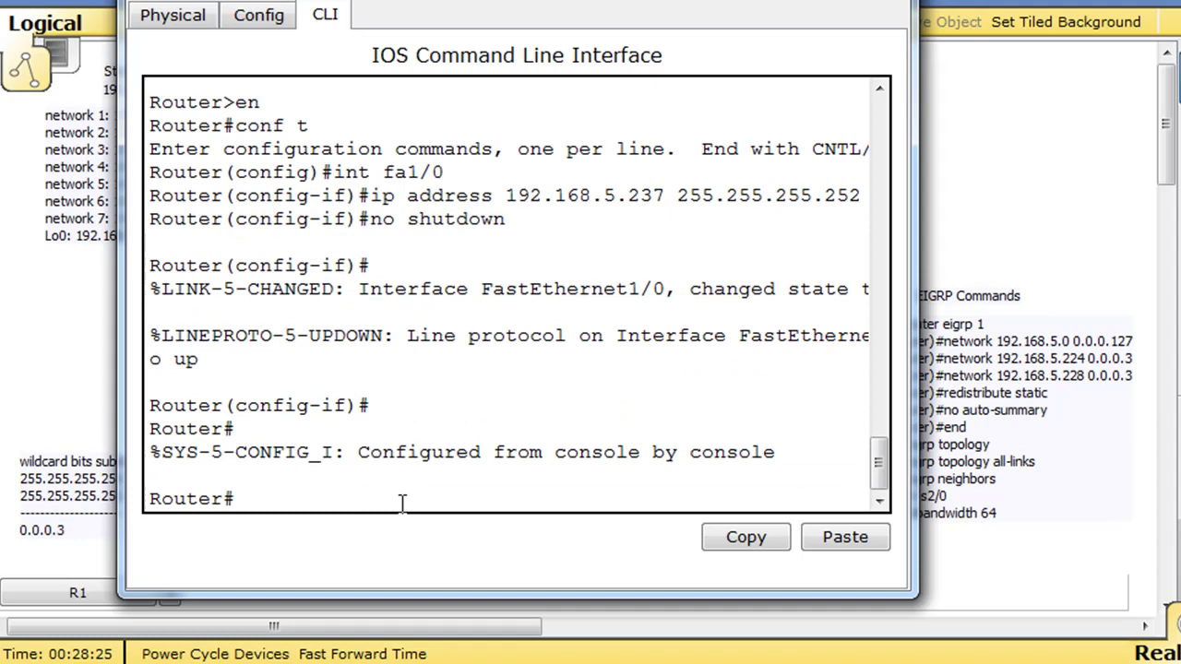
text(conf t)
key(Return)
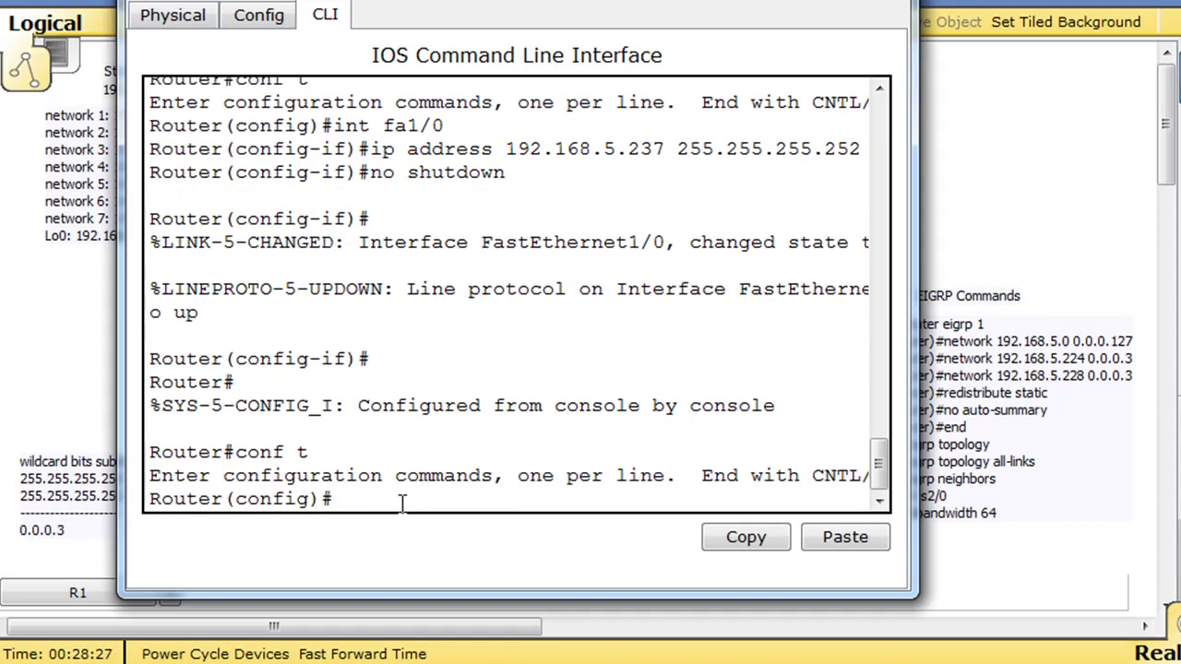
text(router eigrp 1)
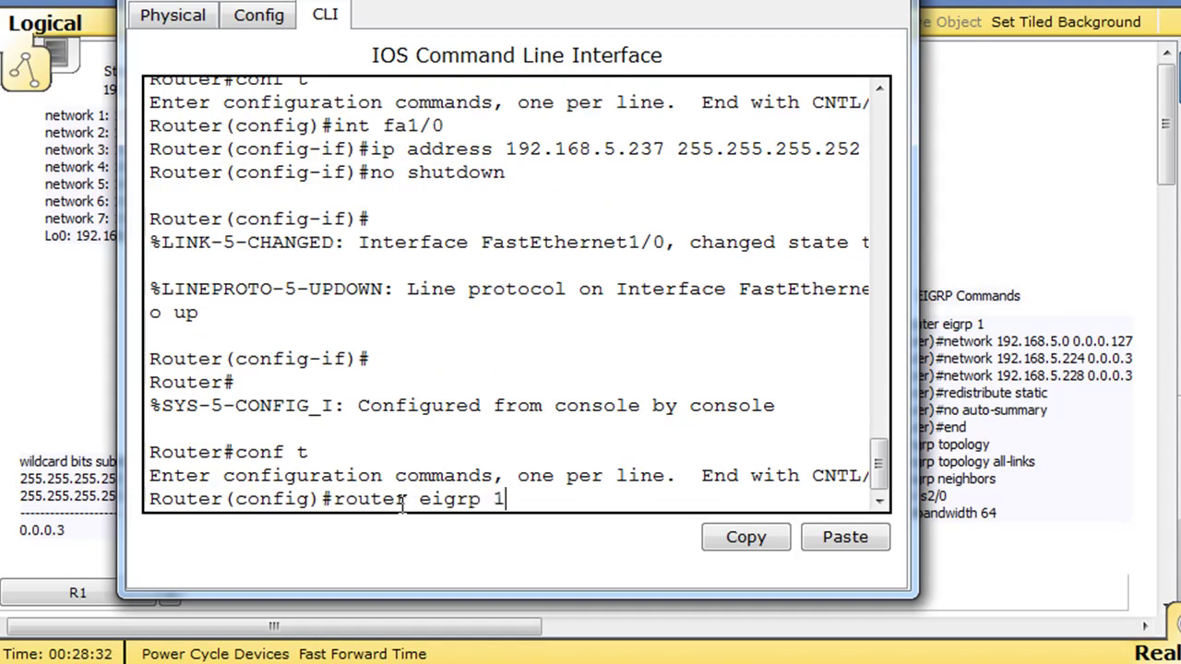
key(Return)
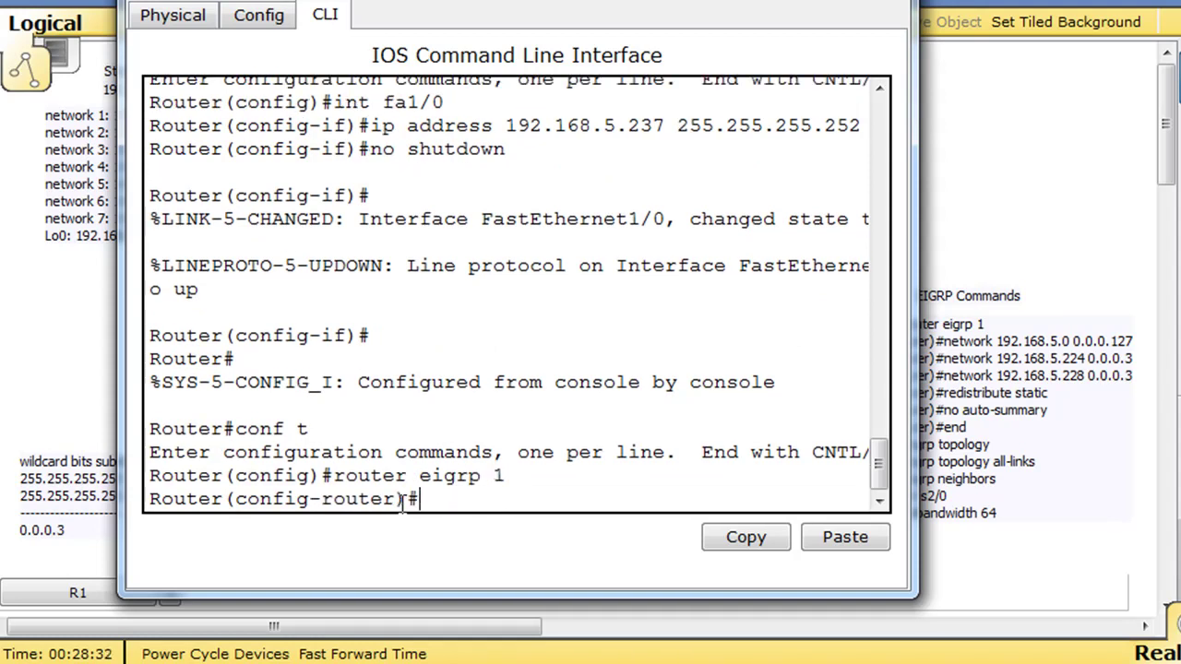
text(n)
key(Up)
key(Up)
key(Up)
key(Up)
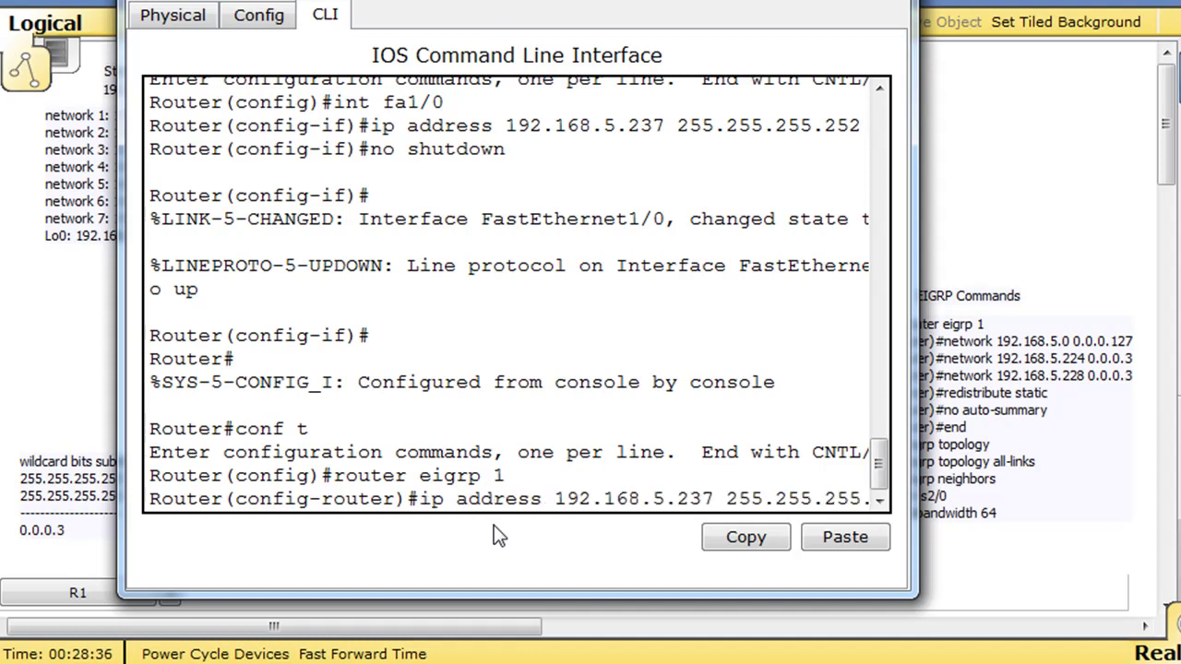
key(BackSpace)
key(BackSpace)
key(BackSpace)
key(BackSpace)
key(BackSpace)
key(BackSpace)
key(BackSpace)
key(BackSpace)
key(BackSpace)
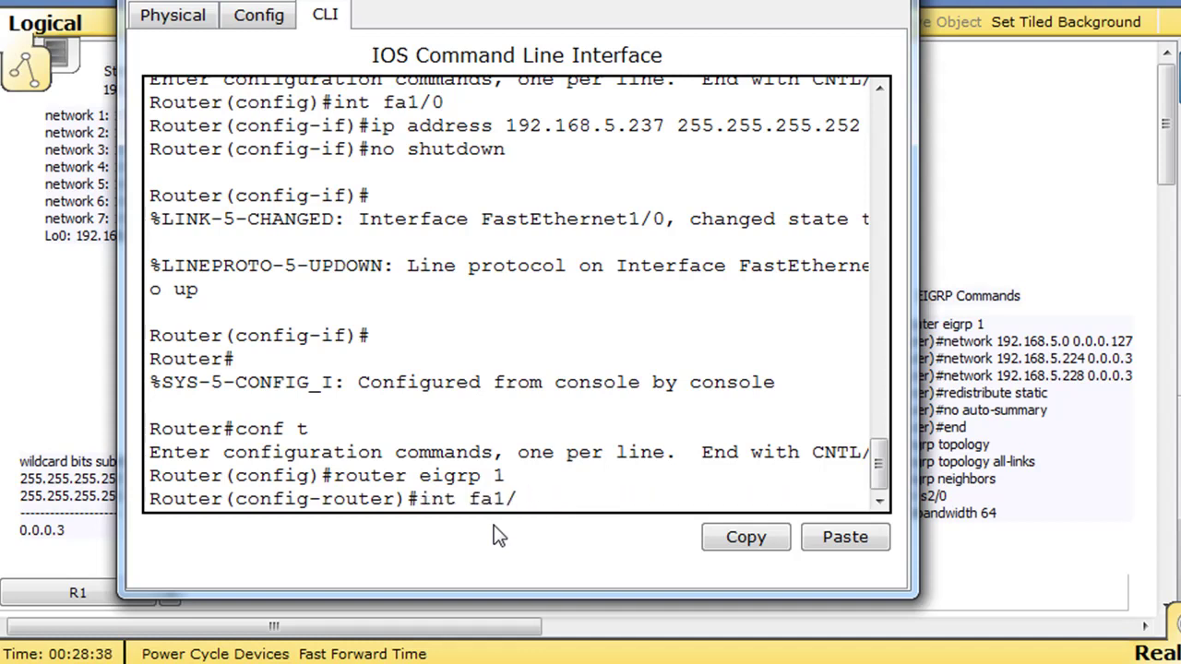
text(network)
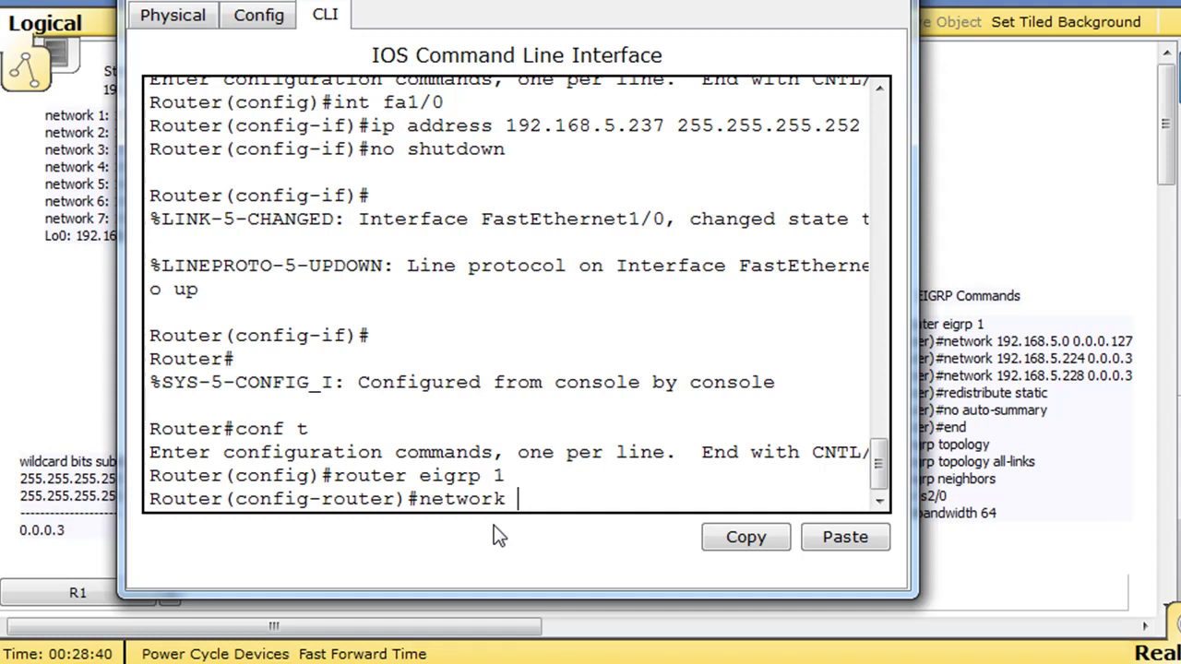
text( 192.168.5)
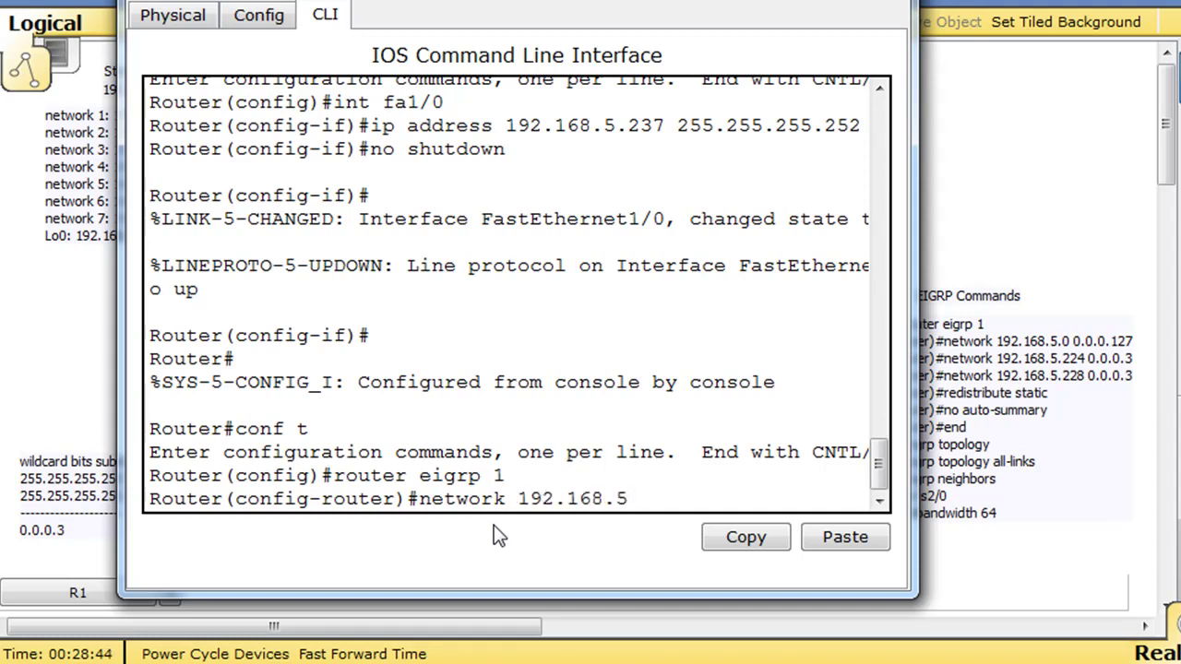
text(.236 0.0)
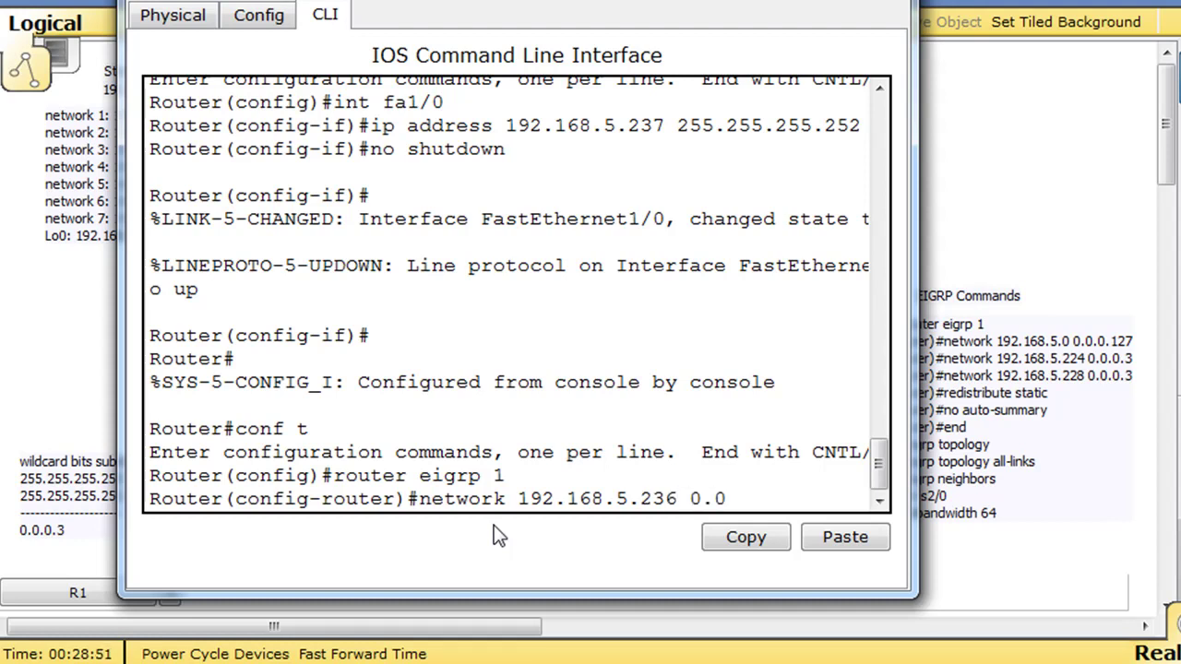
text(.0.3)
key(Return)
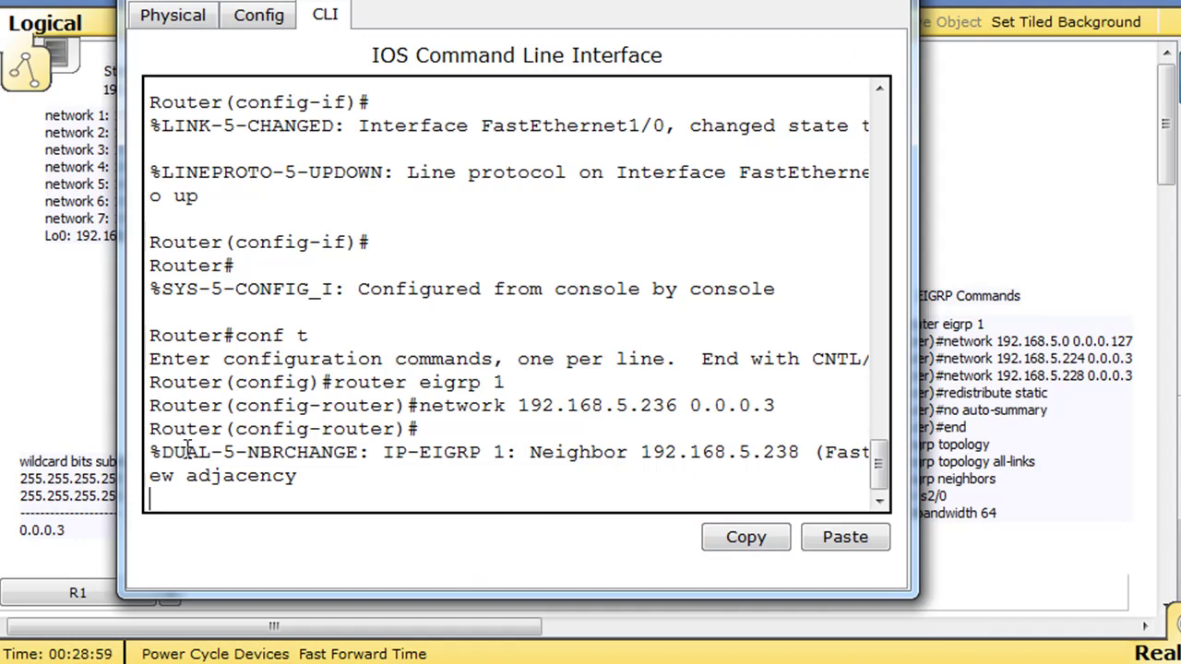
Step: Highlight the DUAL-5-NBRCHANGE IP-EIGRP 1 neighbour message, then close R1's console
drag(161, 452, 228, 452)
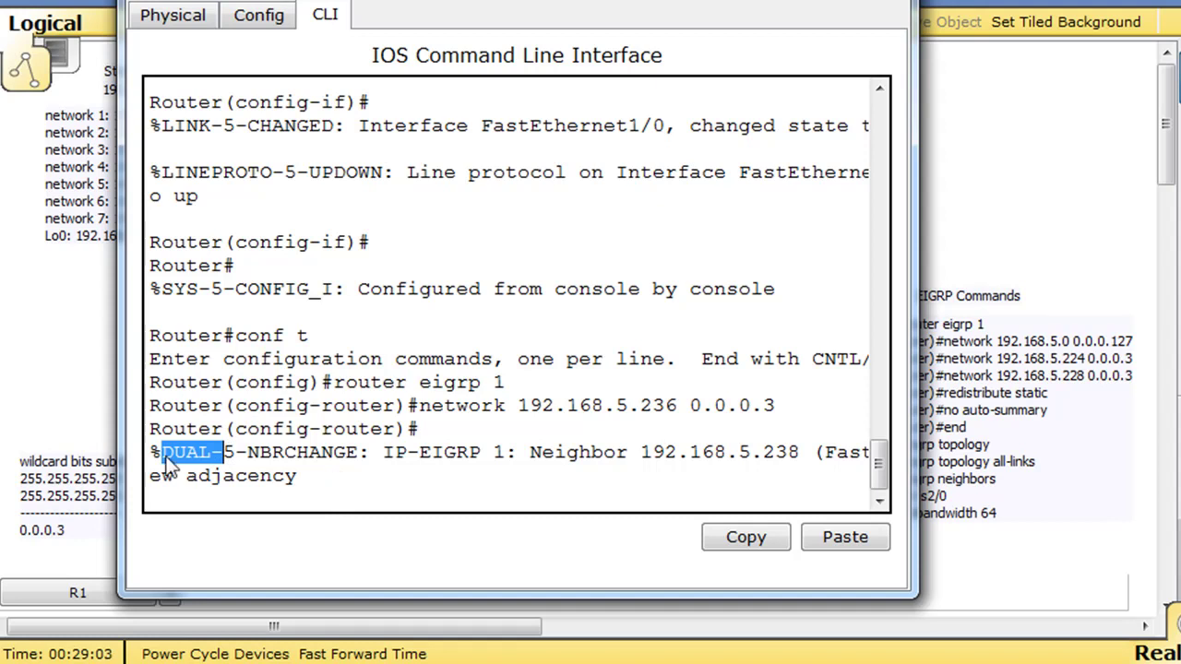
click(228, 452)
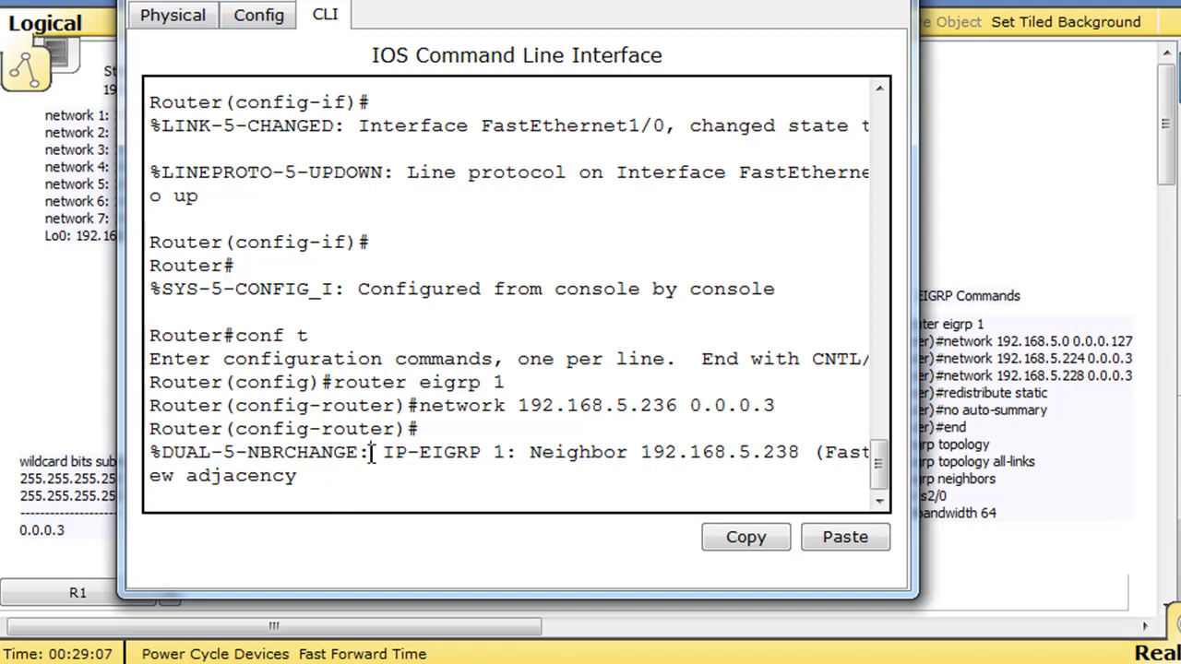
drag(369, 452, 162, 452)
drag(382, 452, 803, 452)
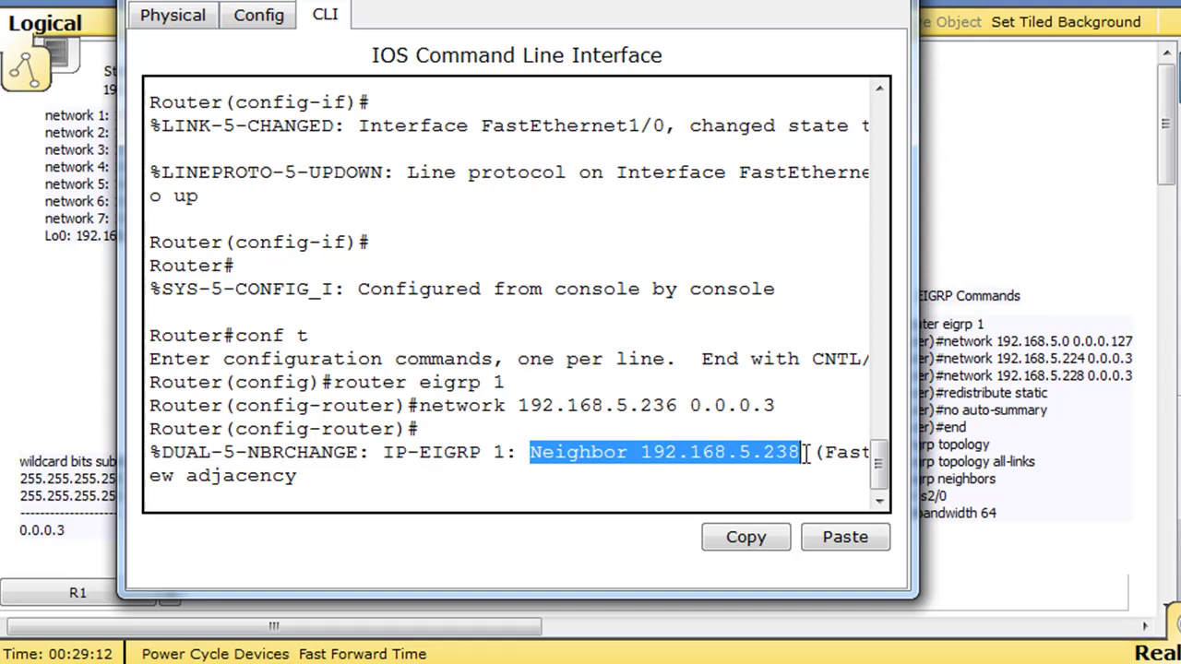
click(898, 10)
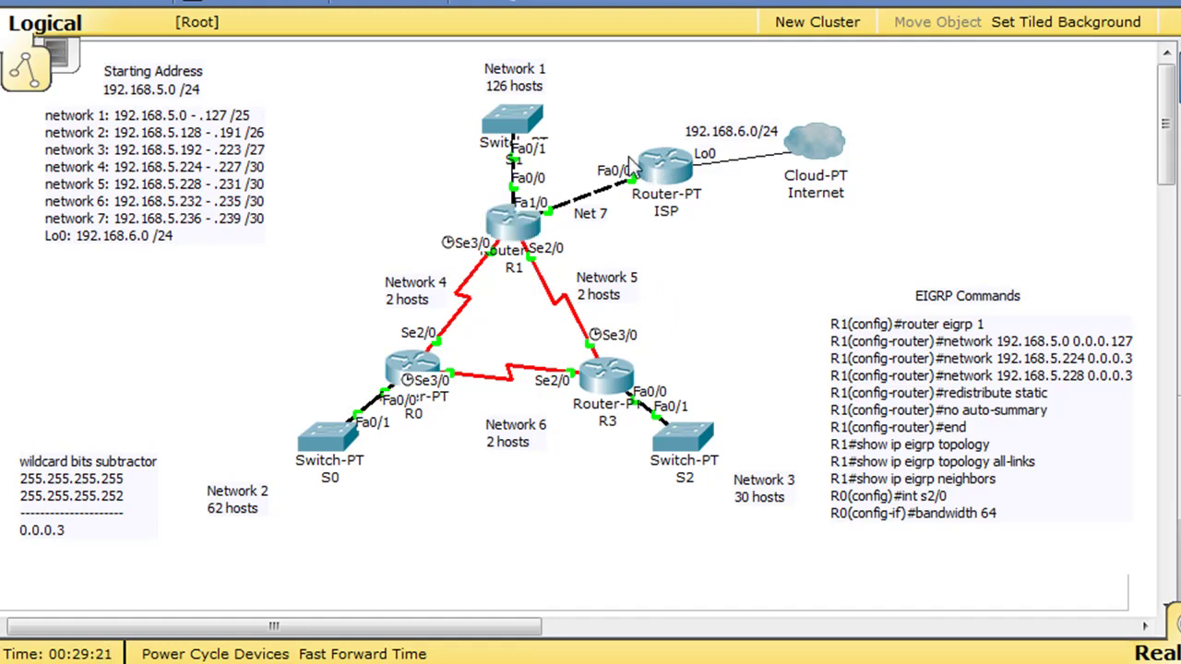
Step: Leave config mode on ISP, run 'show ip route' to confirm the S* 0.0.0.0/0 route, then close
click(660, 172)
drag(582, 72, 757, 3)
key(Return)
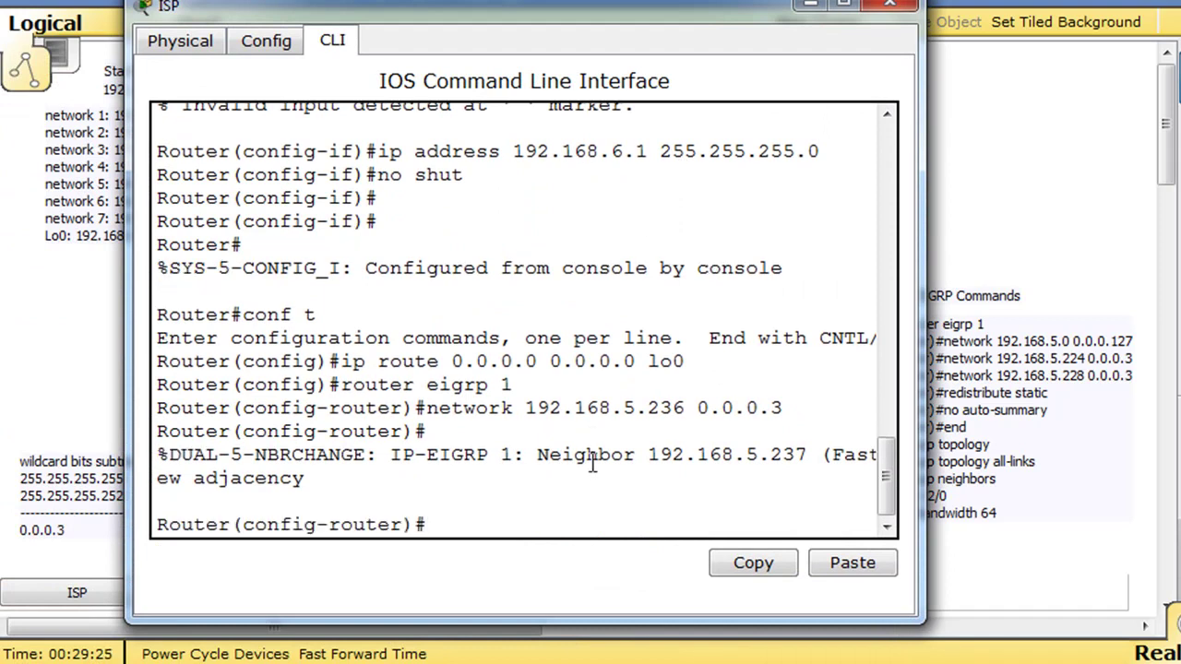
key(ctrl+z)
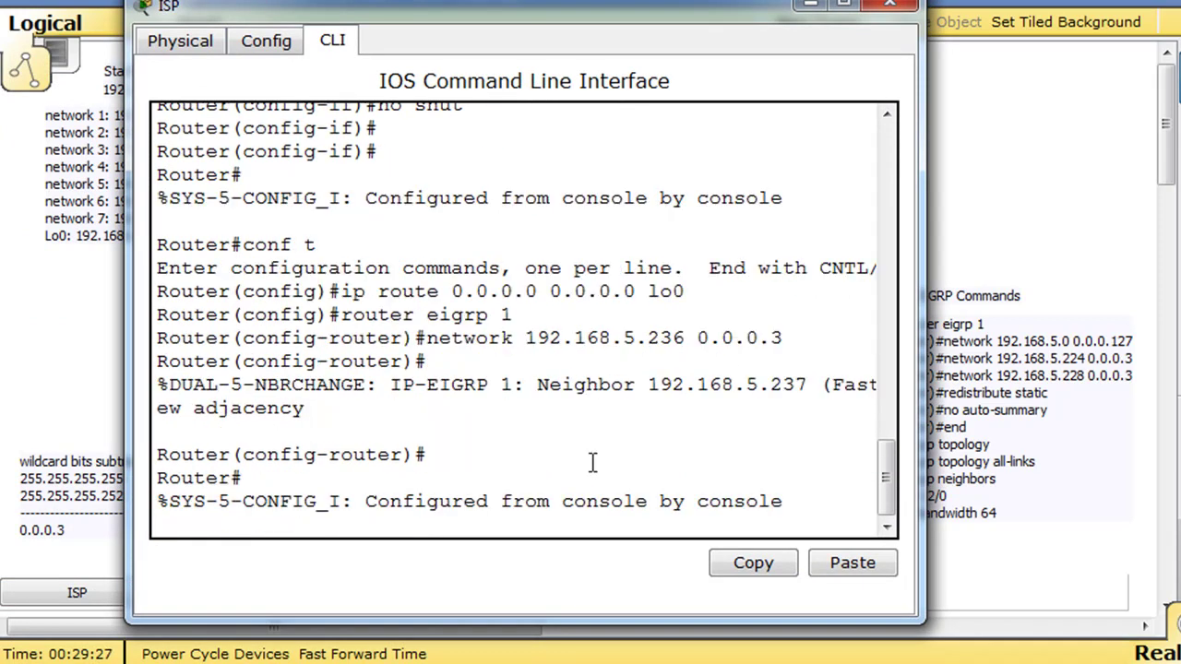
key(Return)
text(show )
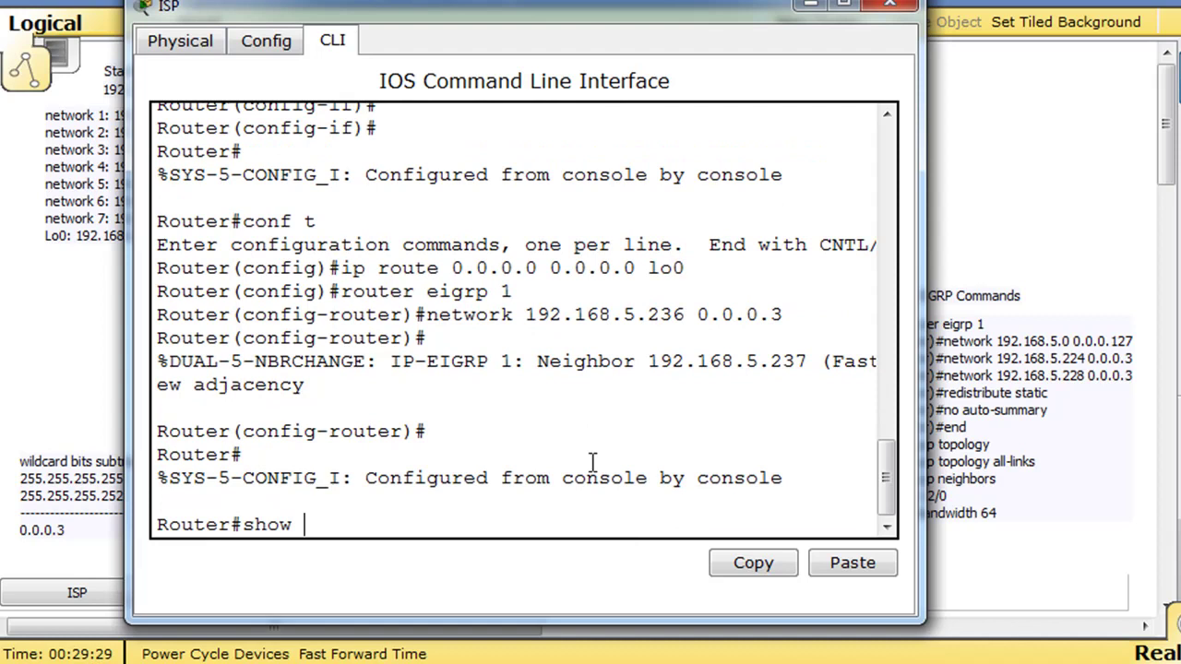
text(ip route)
key(Return)
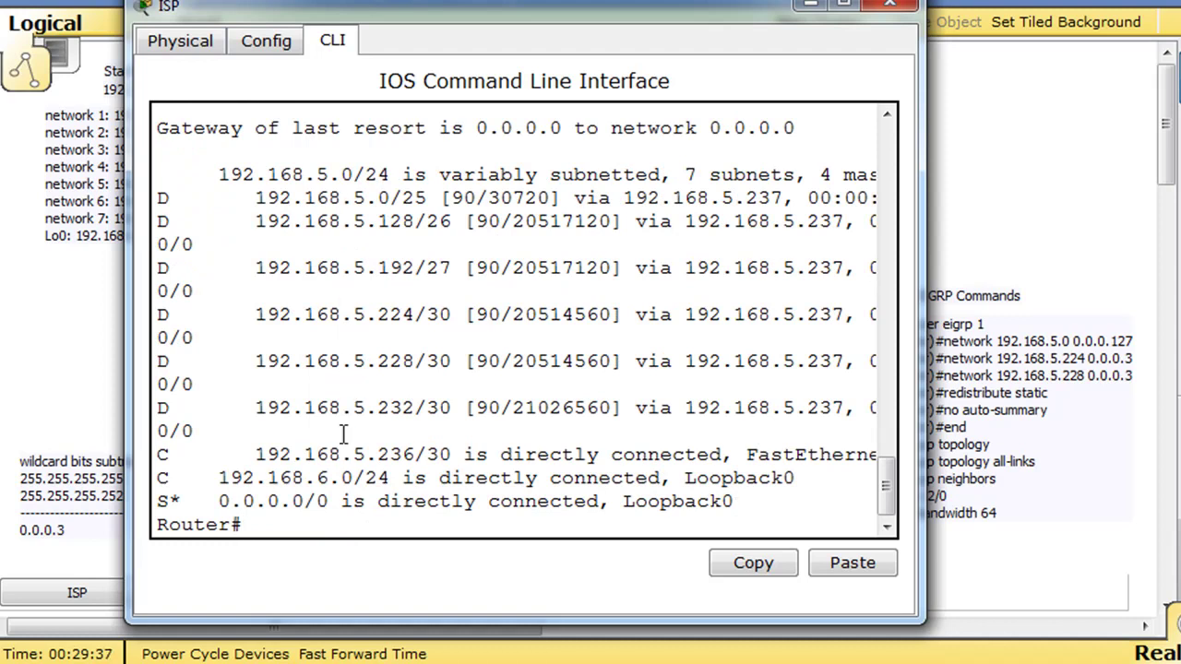
click(894, 9)
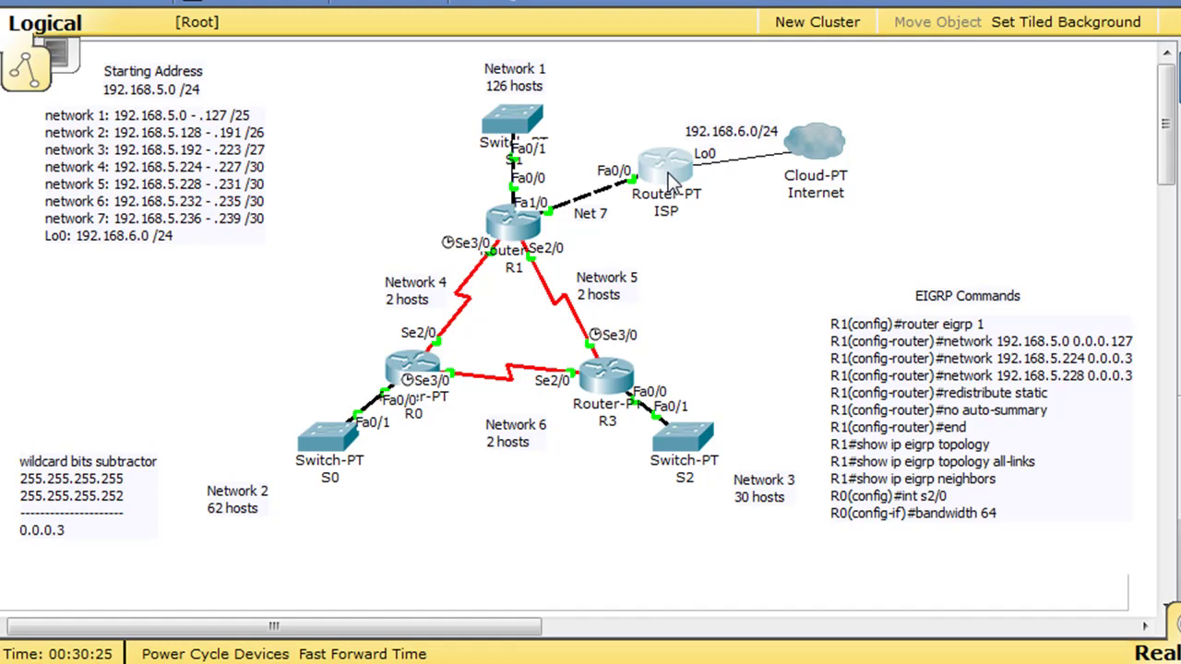
Step: On the ISP router, enter 'conf t' and 'router eigrp 1' configuration
click(670, 178)
drag(422, 0, 727, 20)
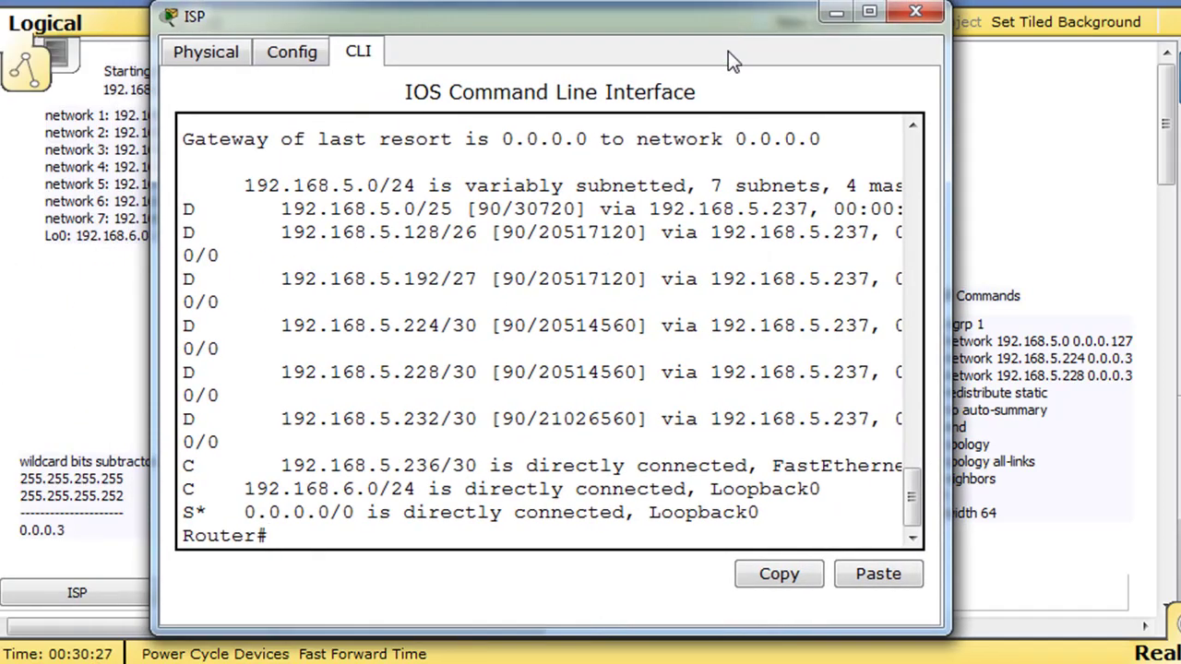
text(conf t)
key(Return)
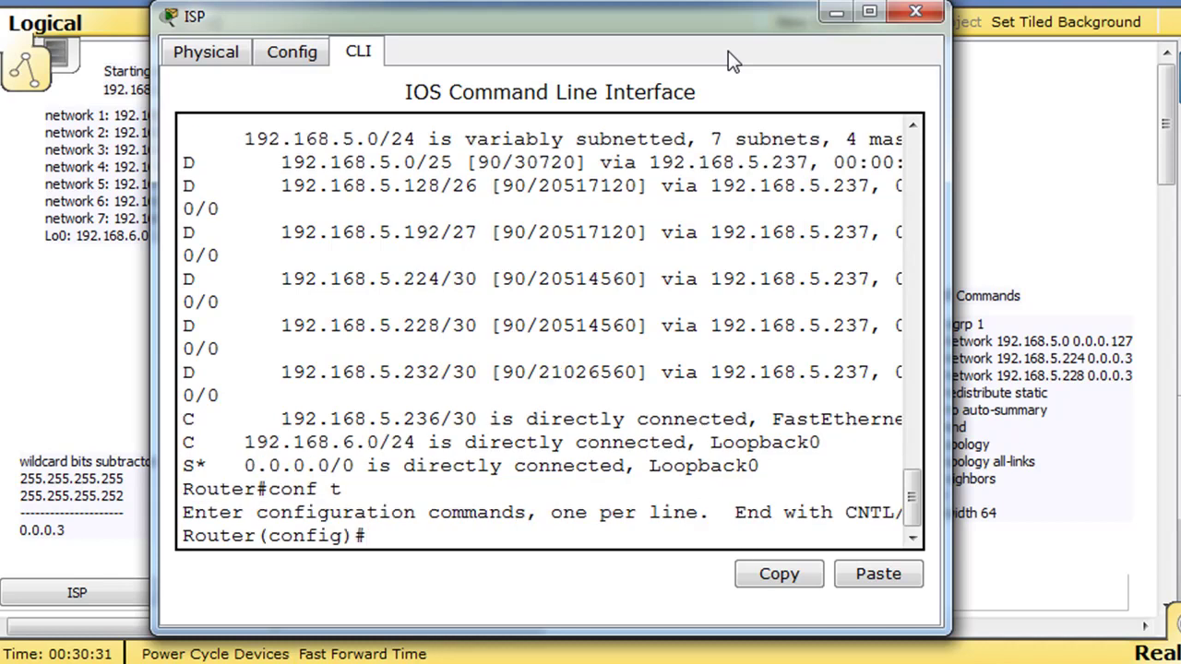
text(router eigr)
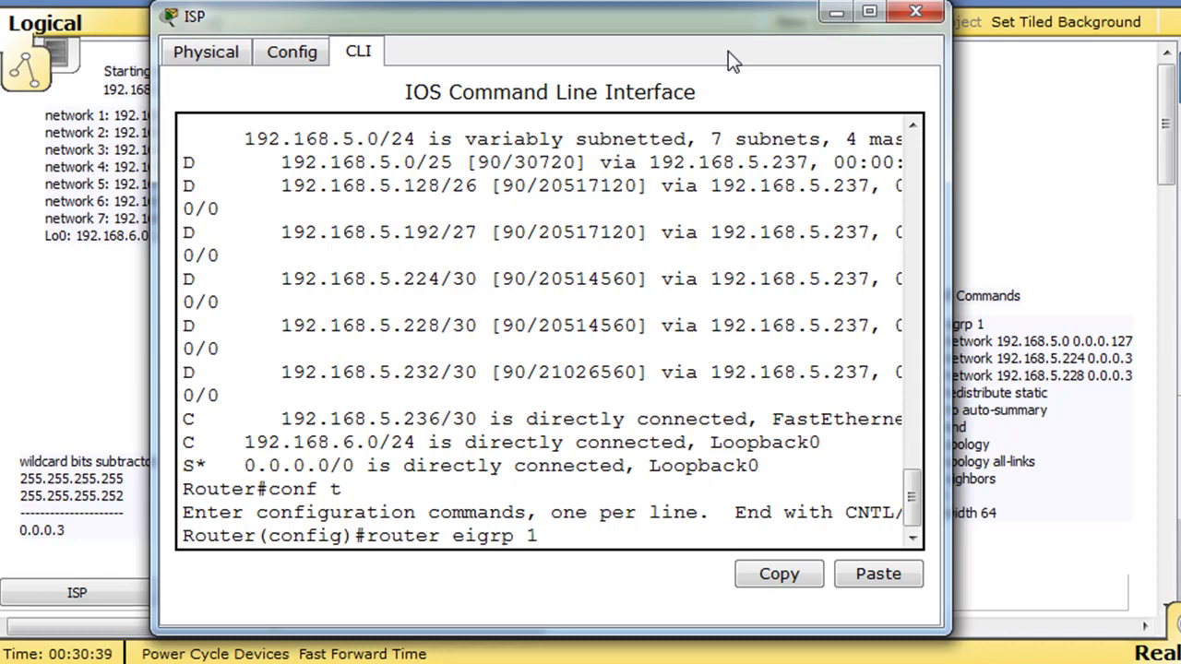
text(p 1)
key(Return)
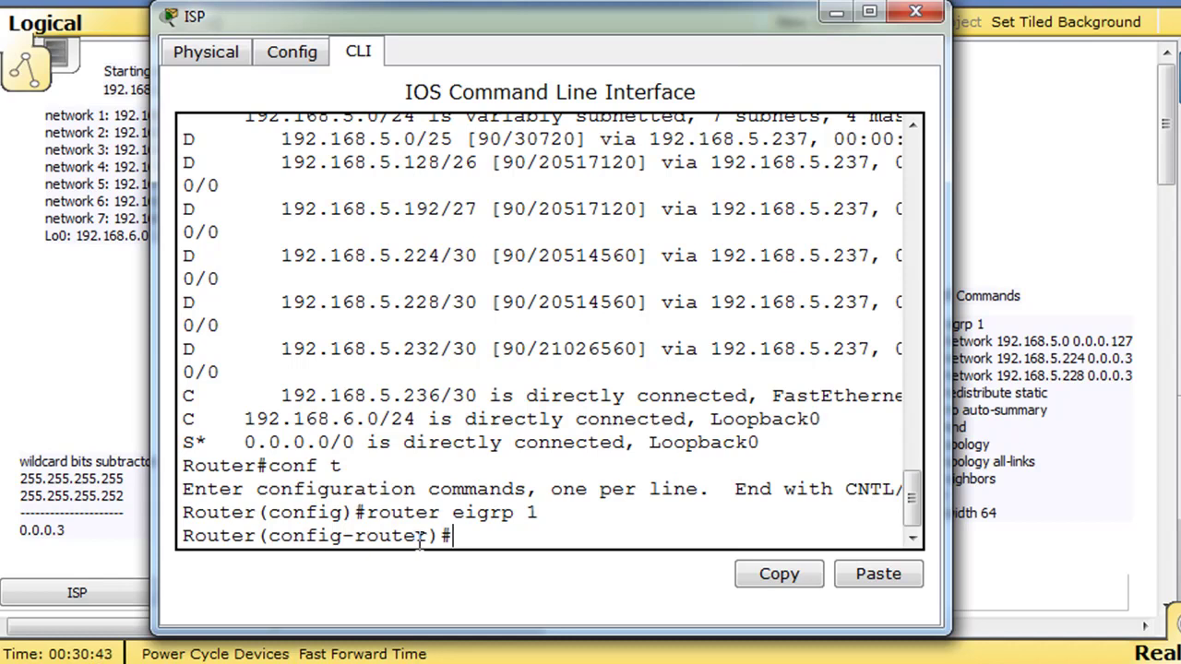
Step: Apply 'redistribute static' to EIGRP 1 and close the ISP console
text(red)
key(Tab)
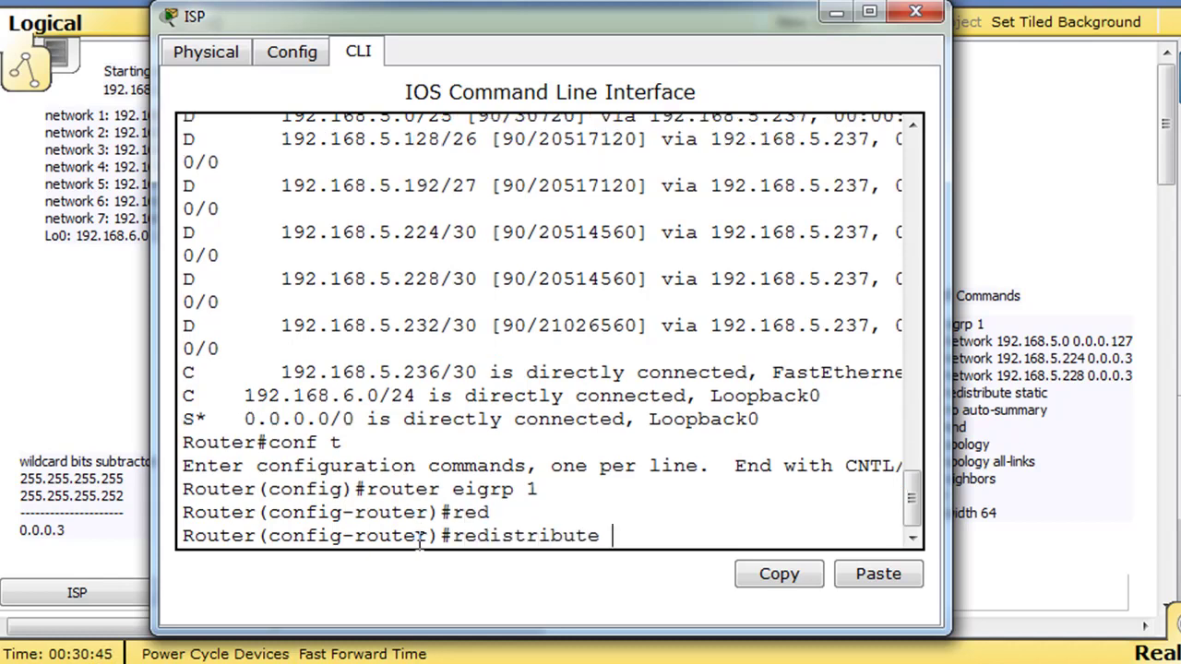
text(st)
key(Tab)
key(Return)
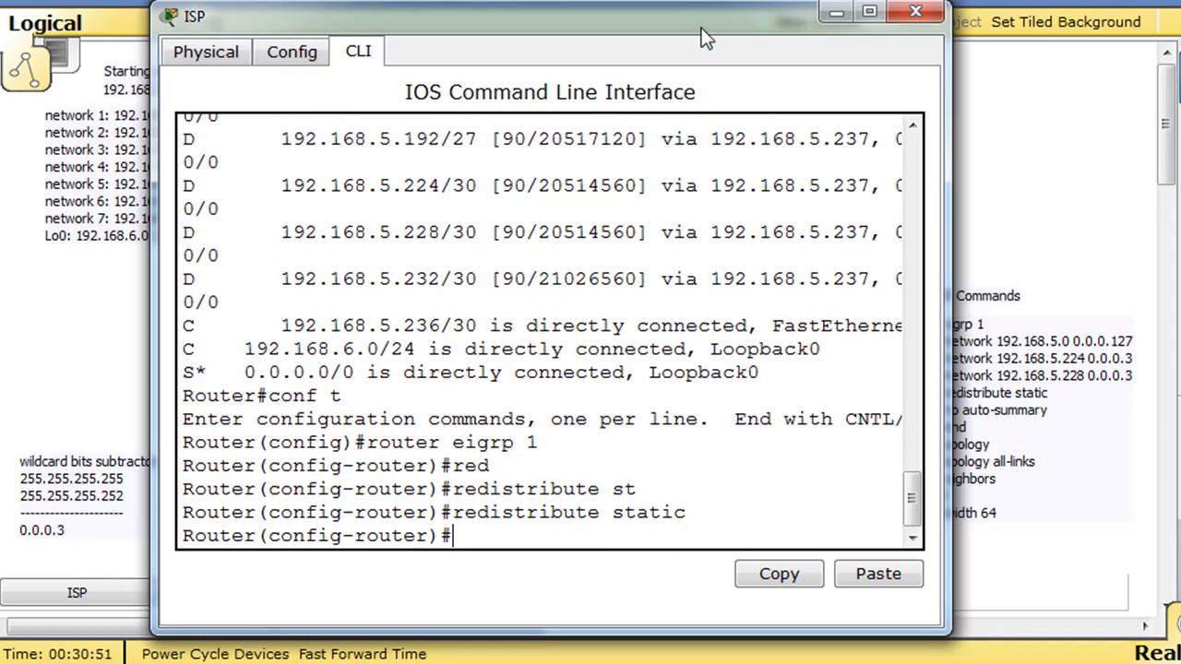
drag(701, 28, 704, 18)
click(917, 7)
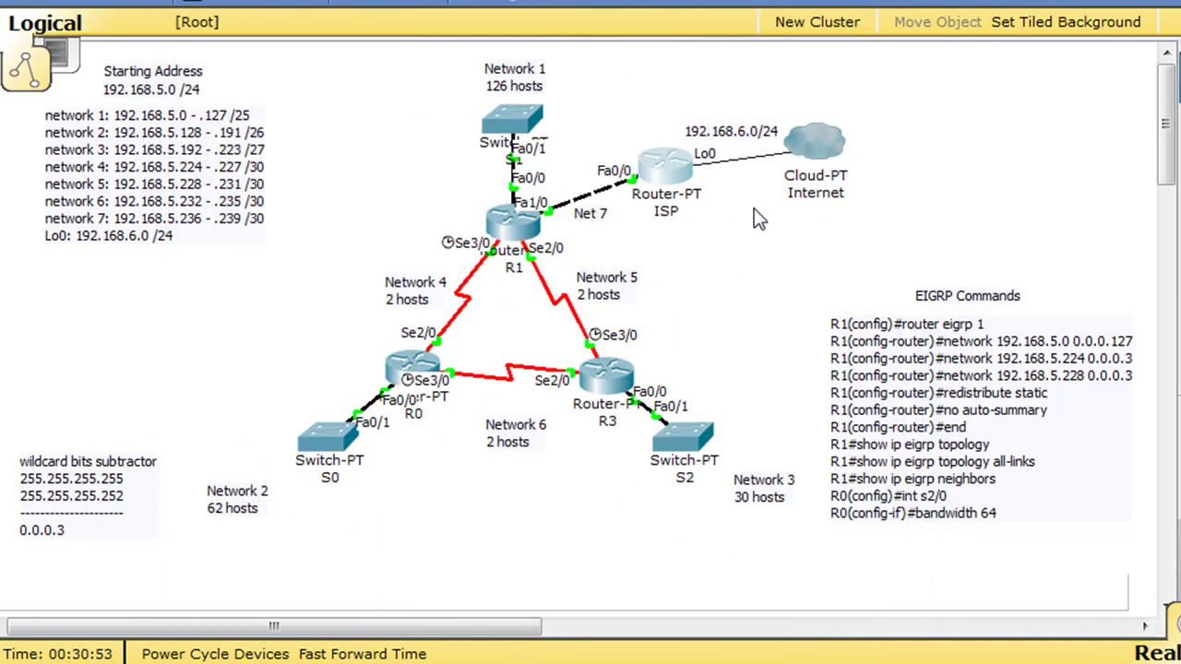
Step: On R0's CLI, enter 'en' and run 'show ip route'
click(411, 372)
drag(341, 57, 512, 18)
click(319, 46)
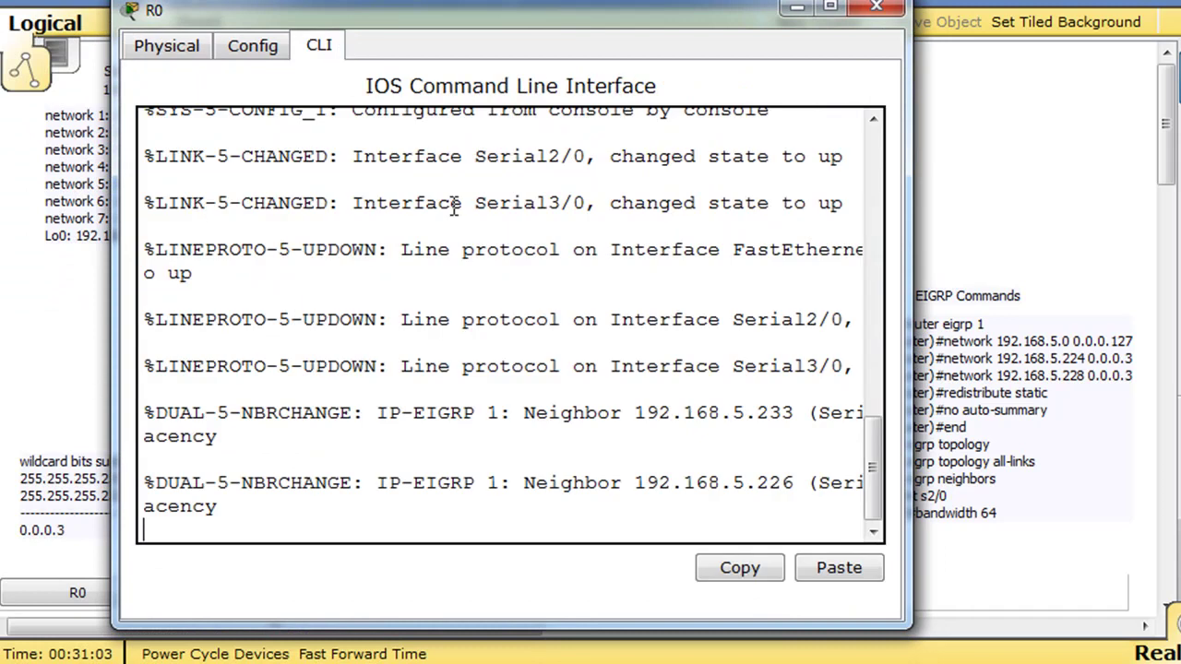
key(Return)
text(en)
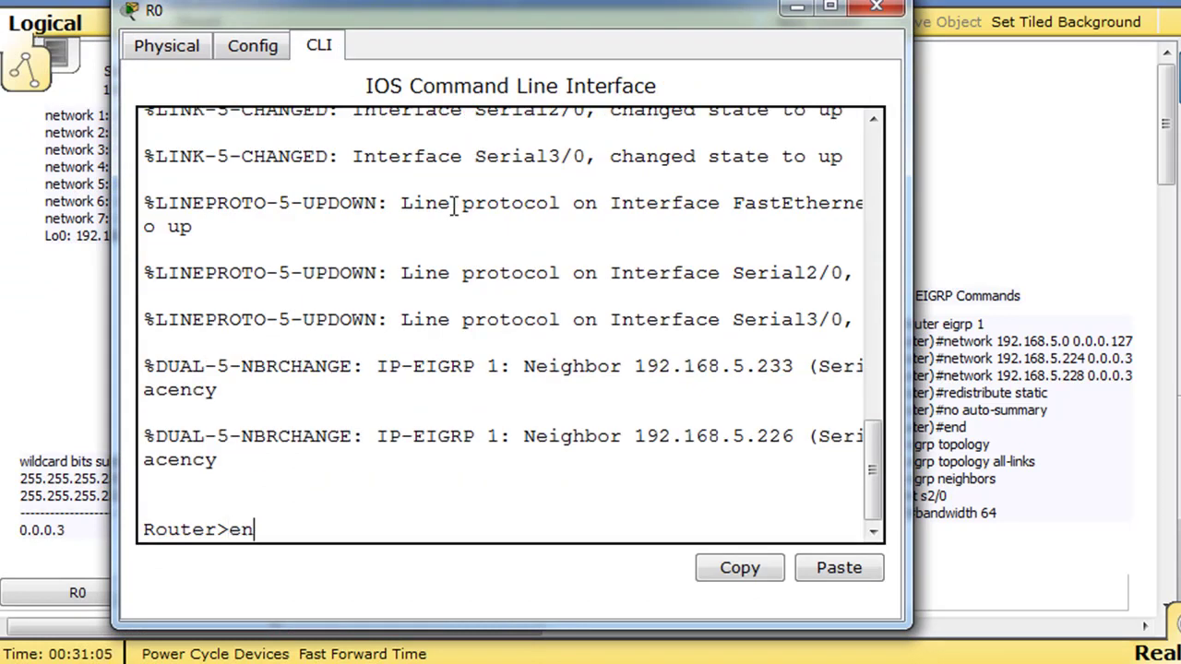
key(Return)
text(show )
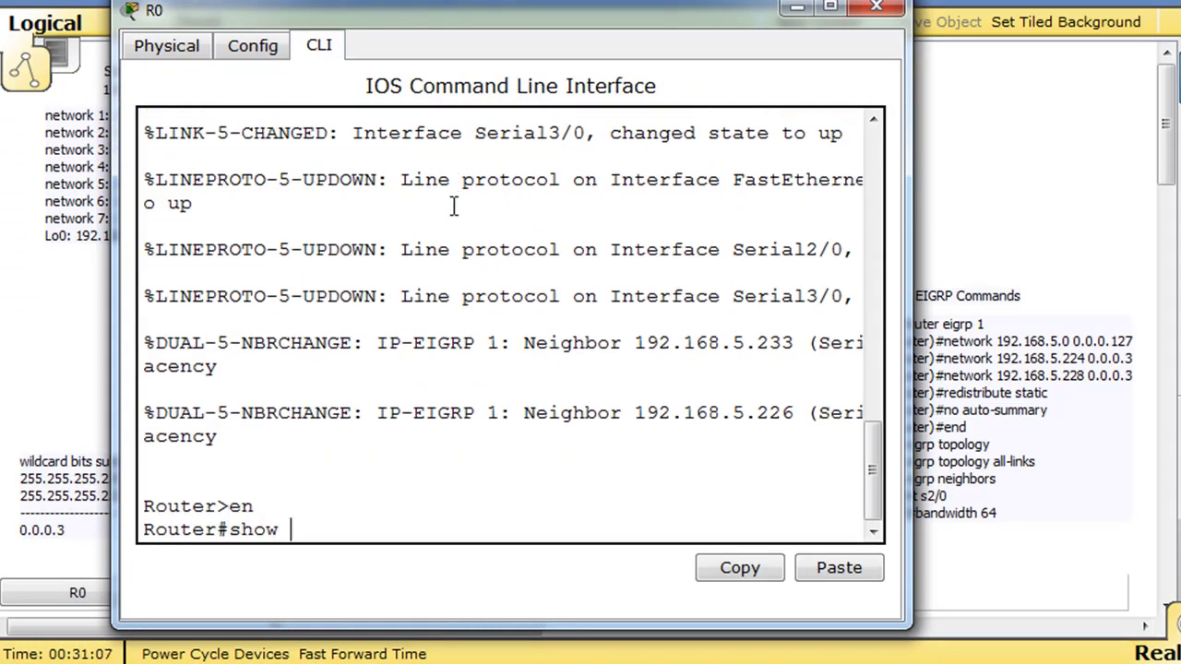
text(ip route)
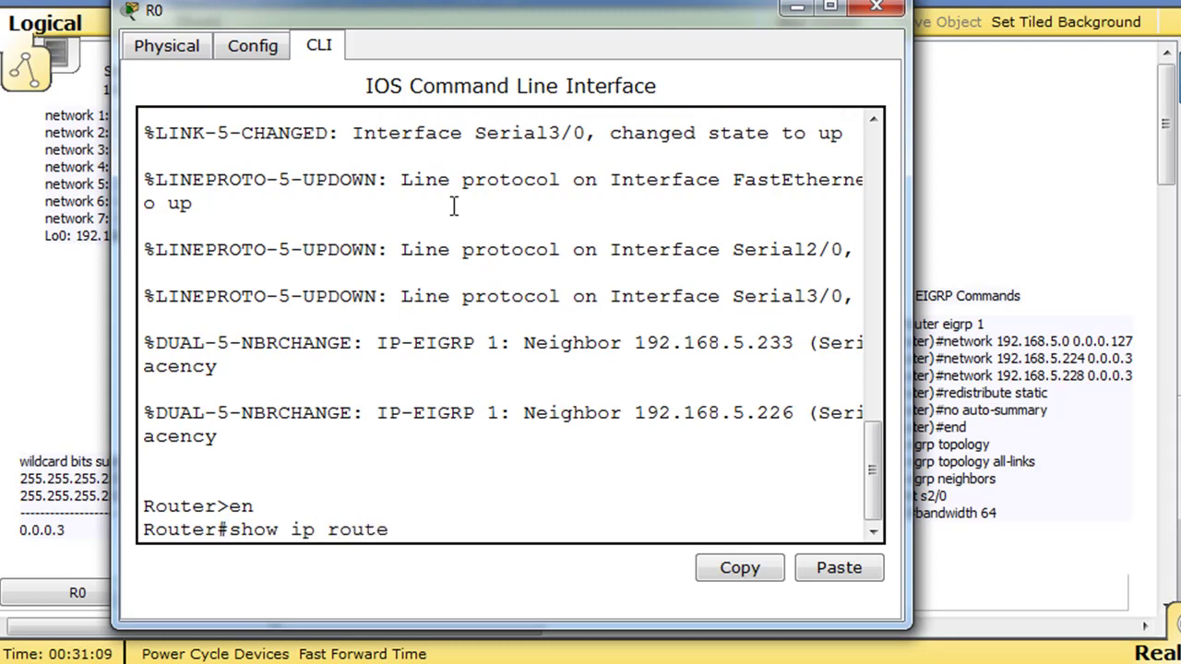
key(Return)
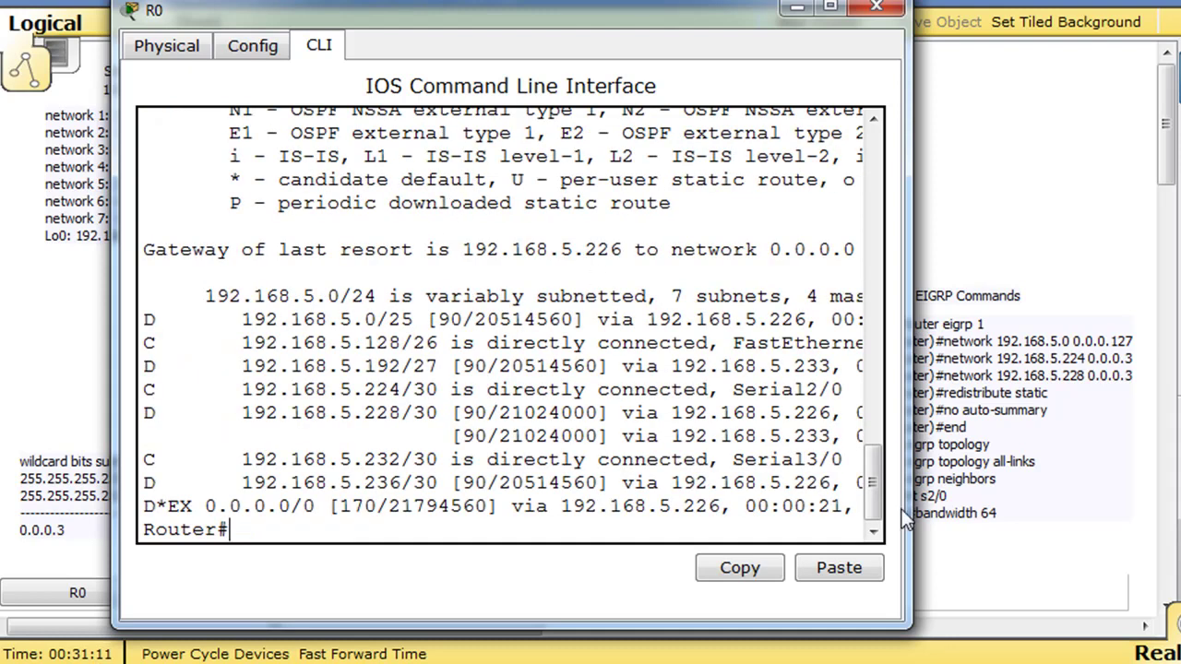
Step: Highlight D, *, EX, distance 170 and internal distance 90 on the D*EX 0.0.0.0/0 route
drag(908, 466, 1164, 466)
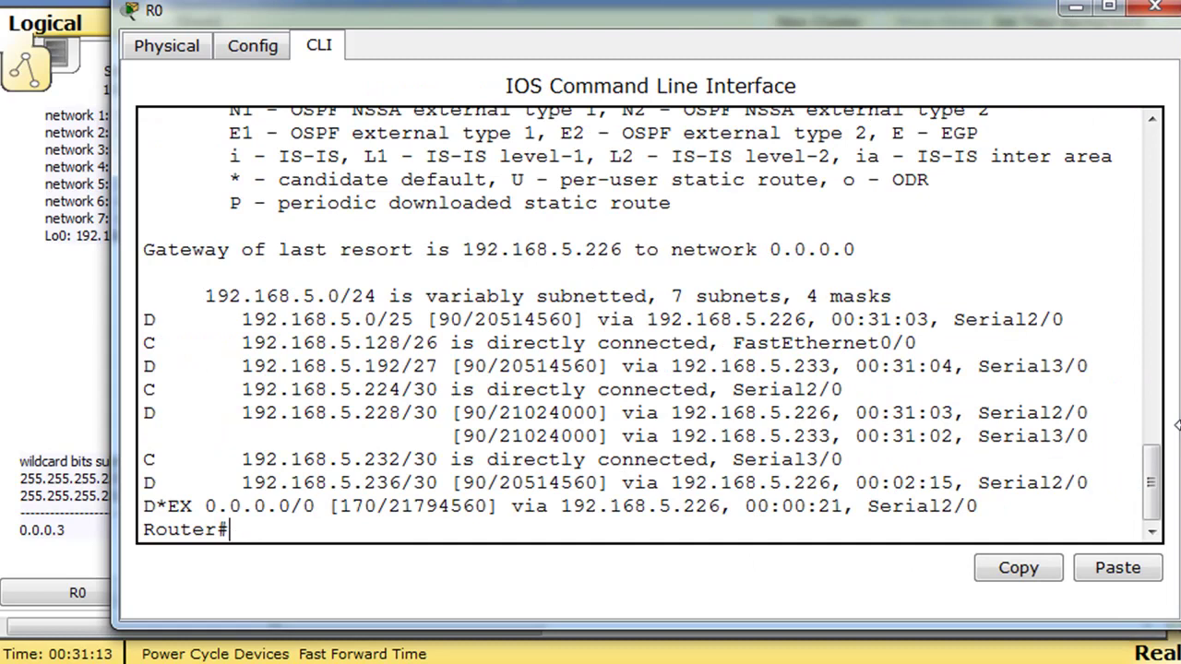
drag(809, 13, 780, 10)
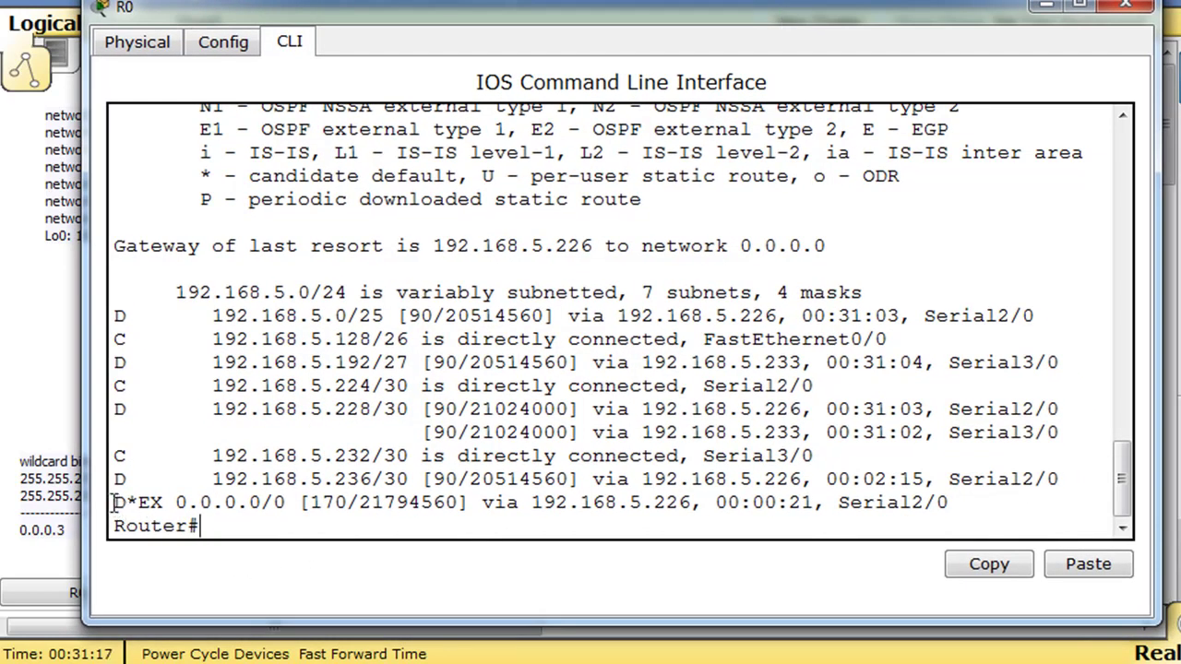
drag(115, 503, 129, 503)
scroll(1131, 506, up, 2)
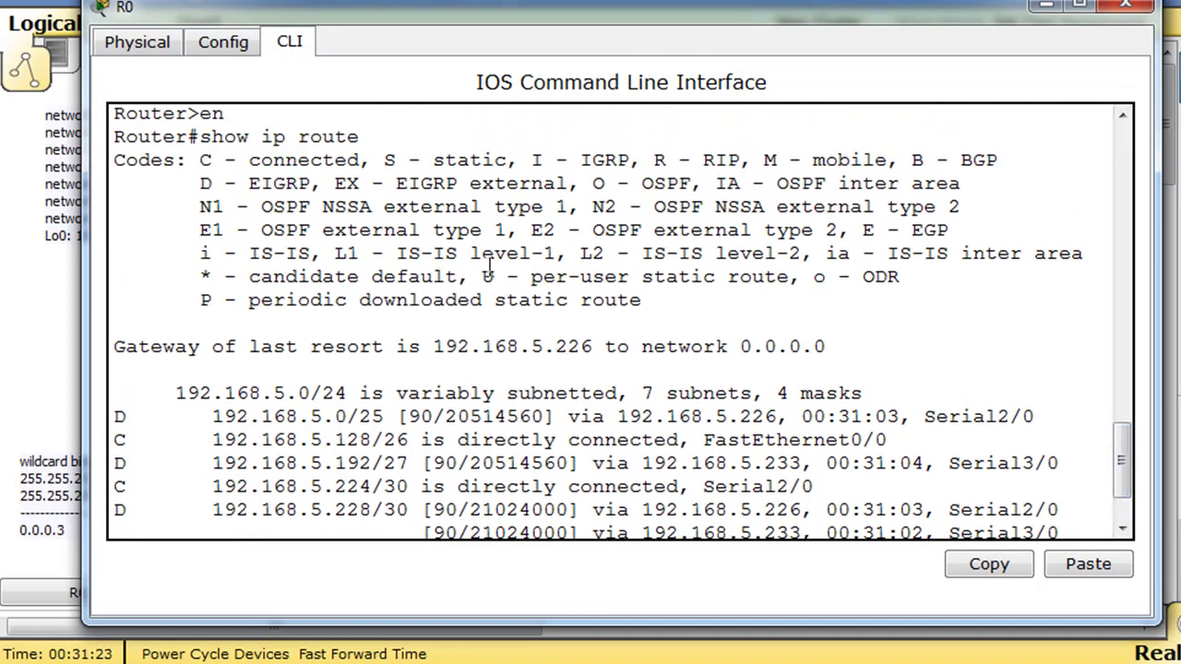
scroll(1120, 466, down, 2)
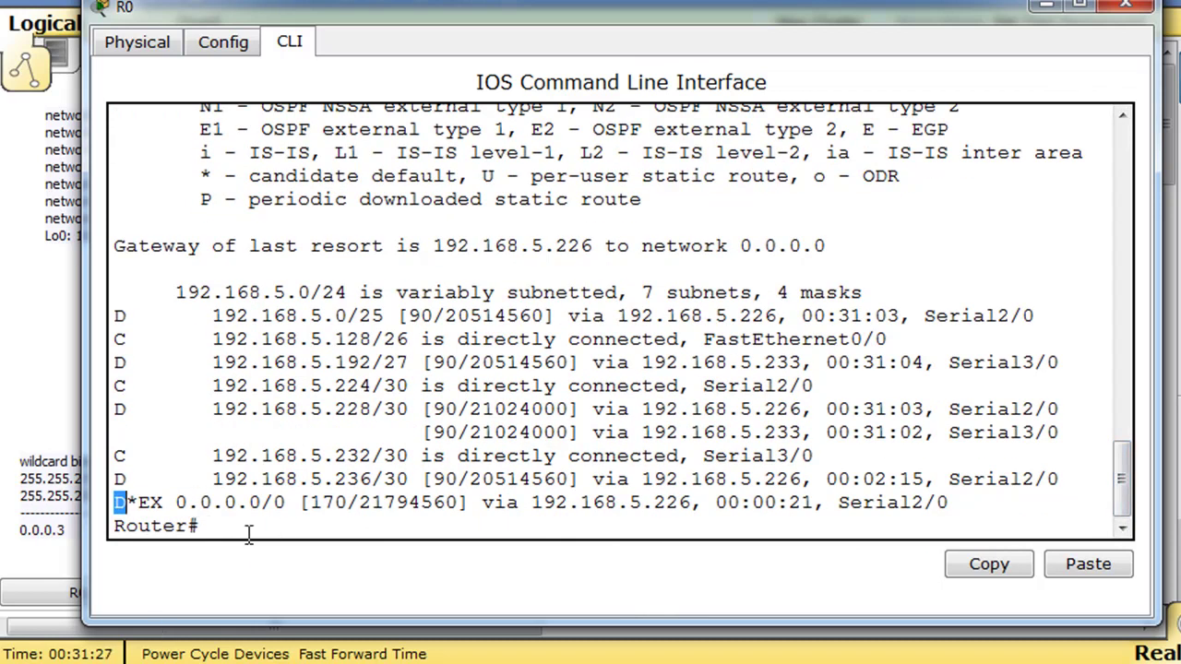
click(131, 501)
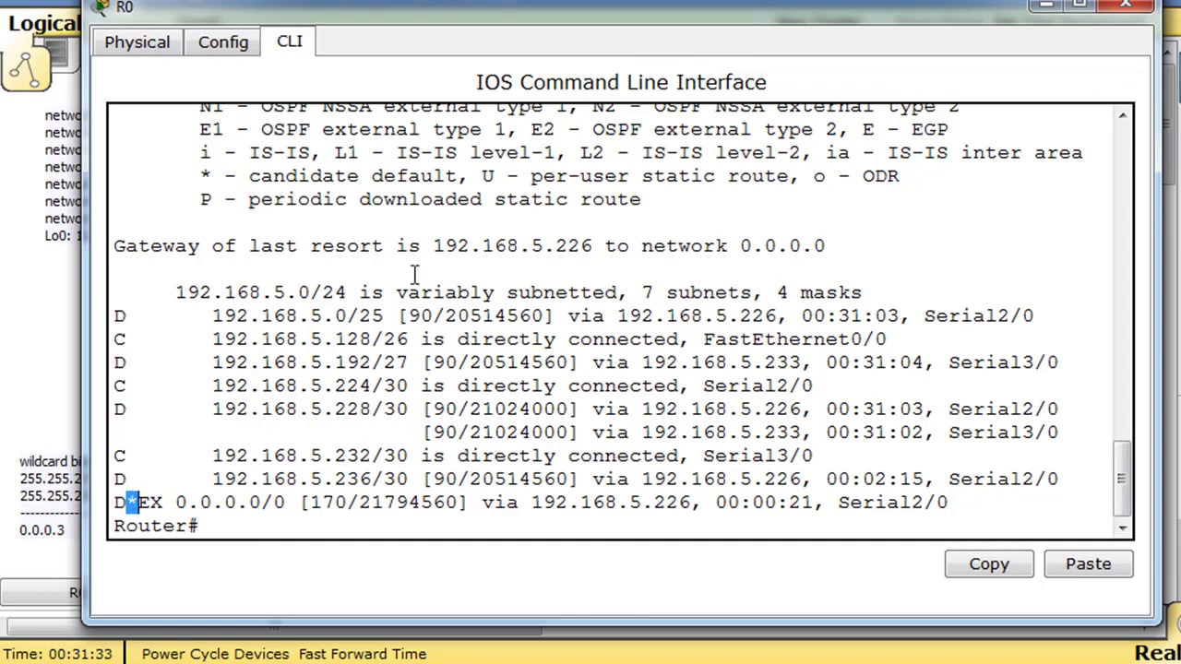
click(184, 526)
drag(139, 502, 164, 502)
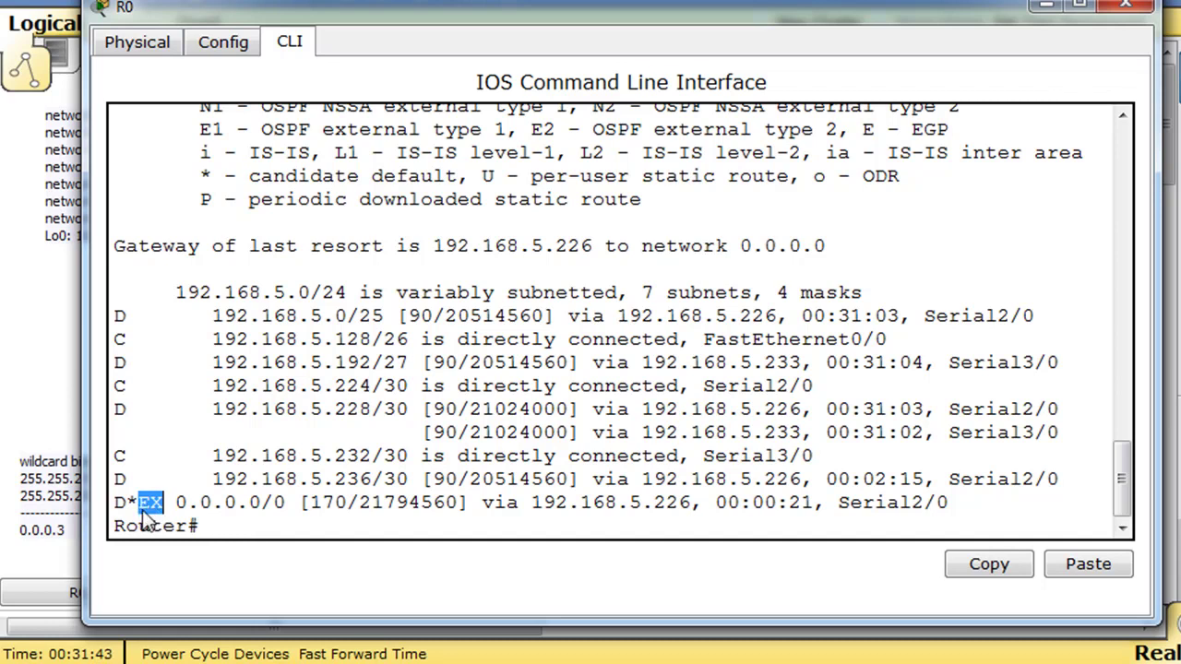
click(313, 503)
drag(313, 503, 360, 524)
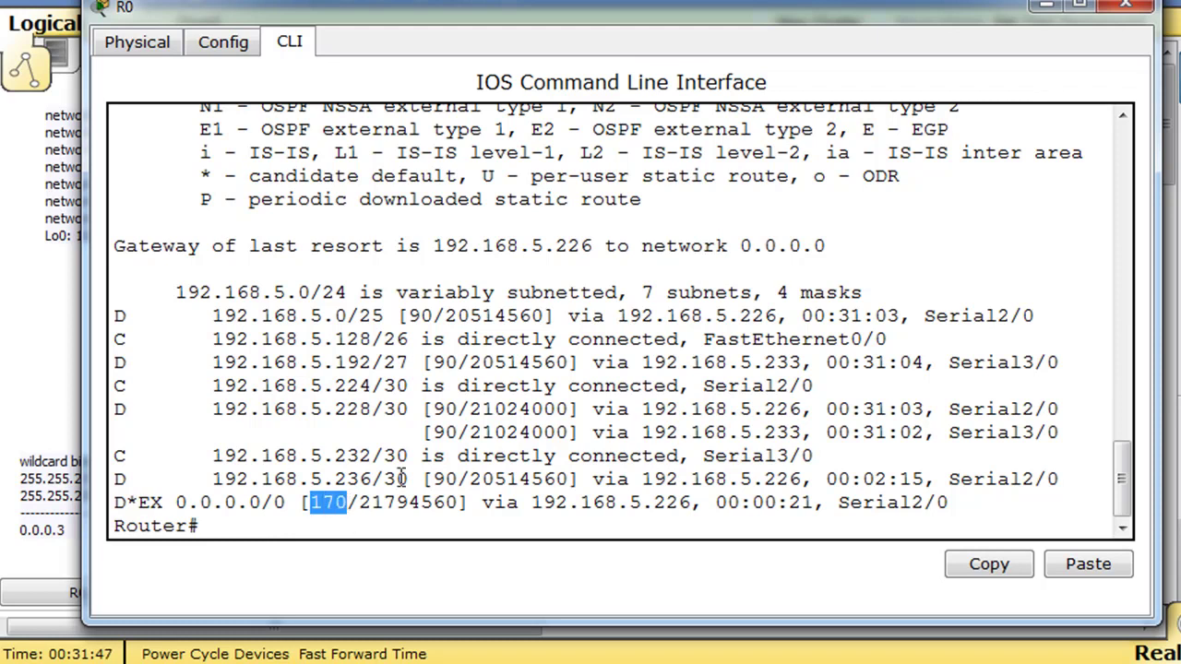
drag(430, 409, 456, 410)
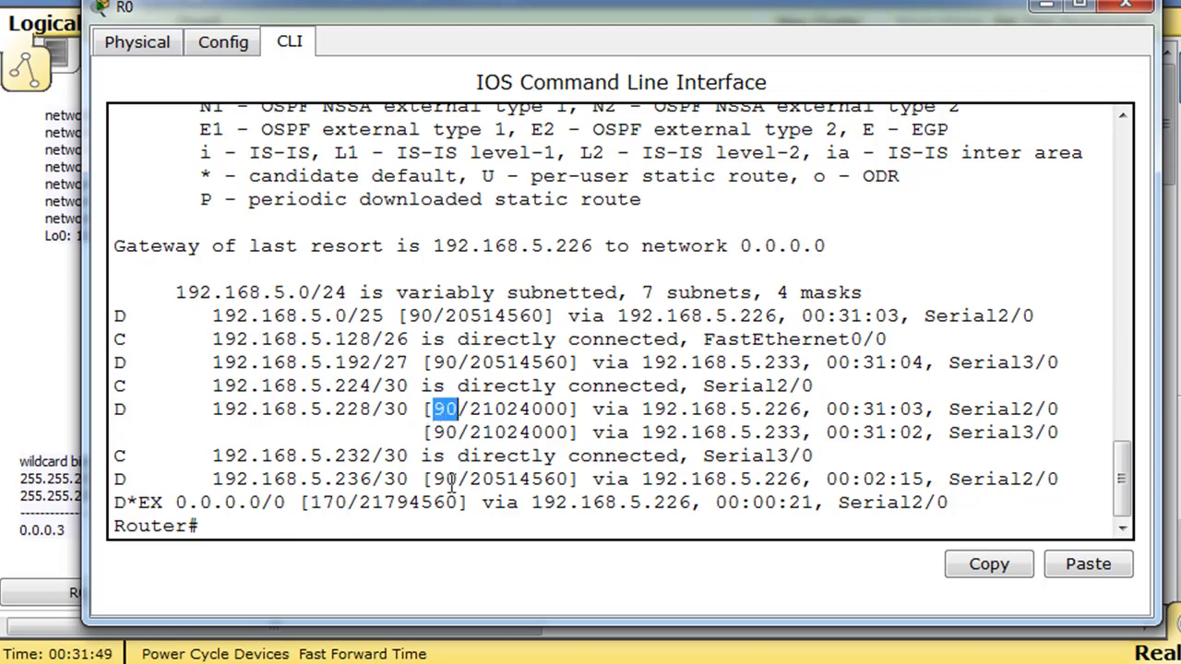
click(392, 534)
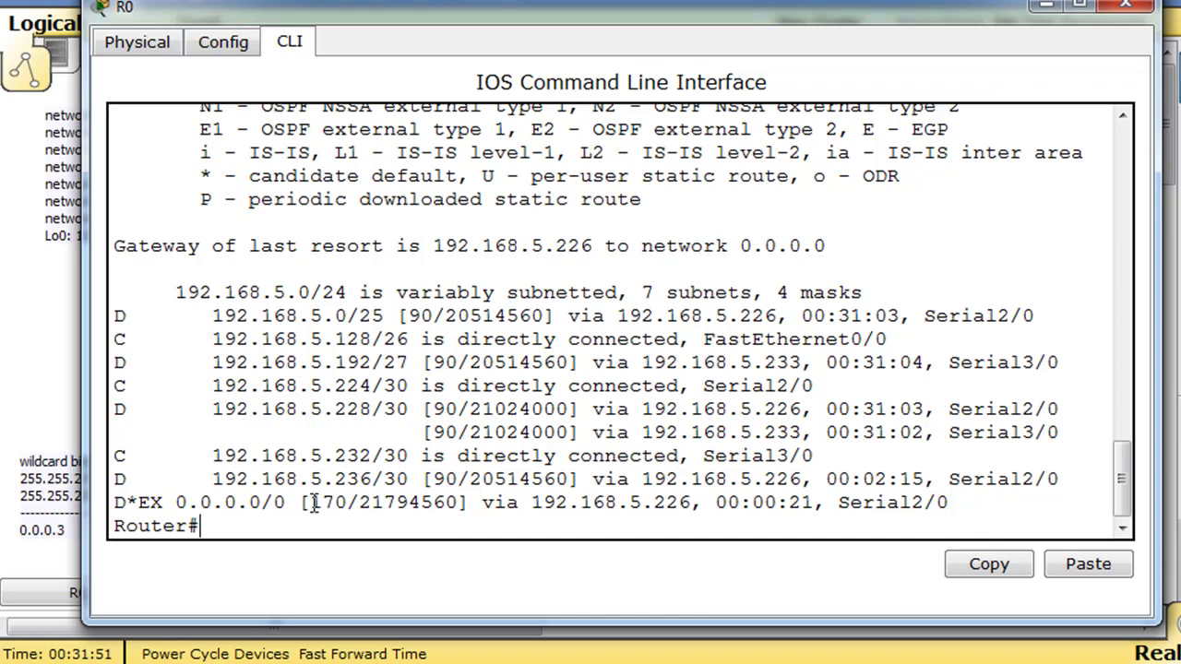
drag(313, 503, 349, 503)
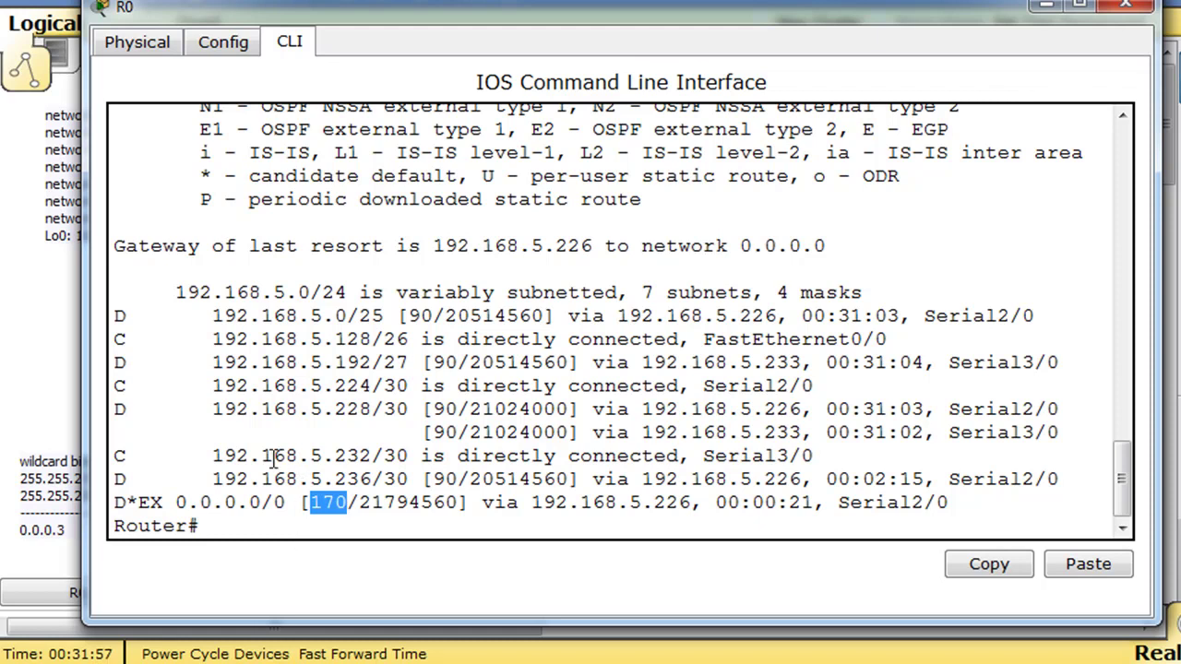
click(175, 409)
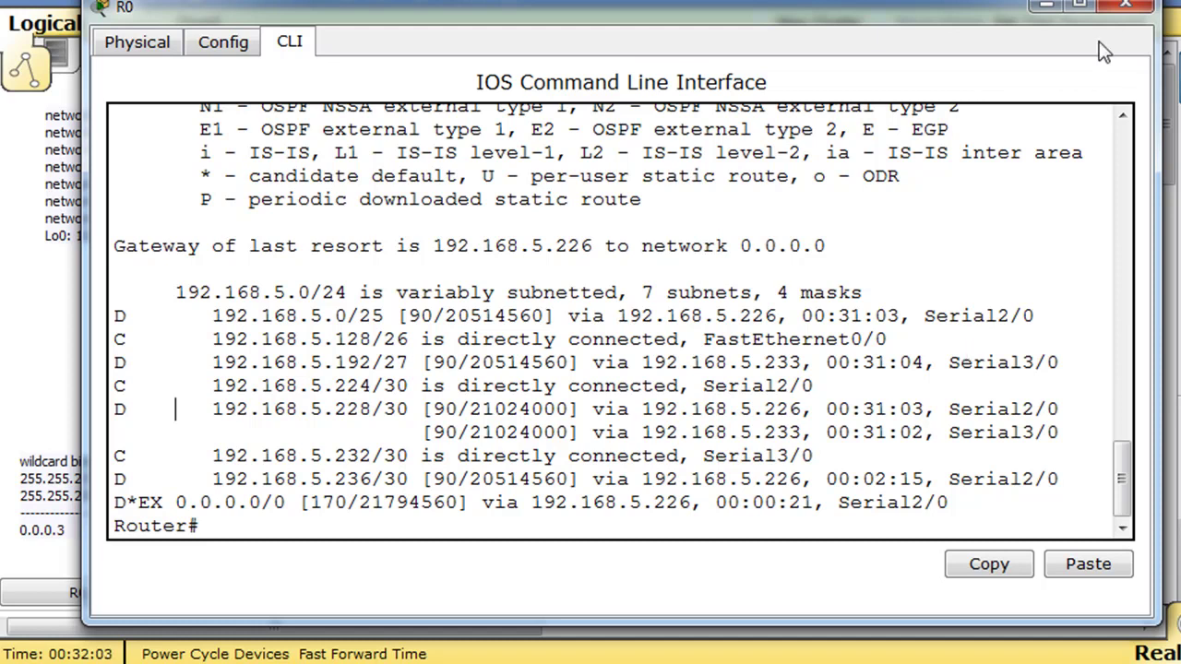
Step: Close R0's device window to return to the topology
click(1125, 7)
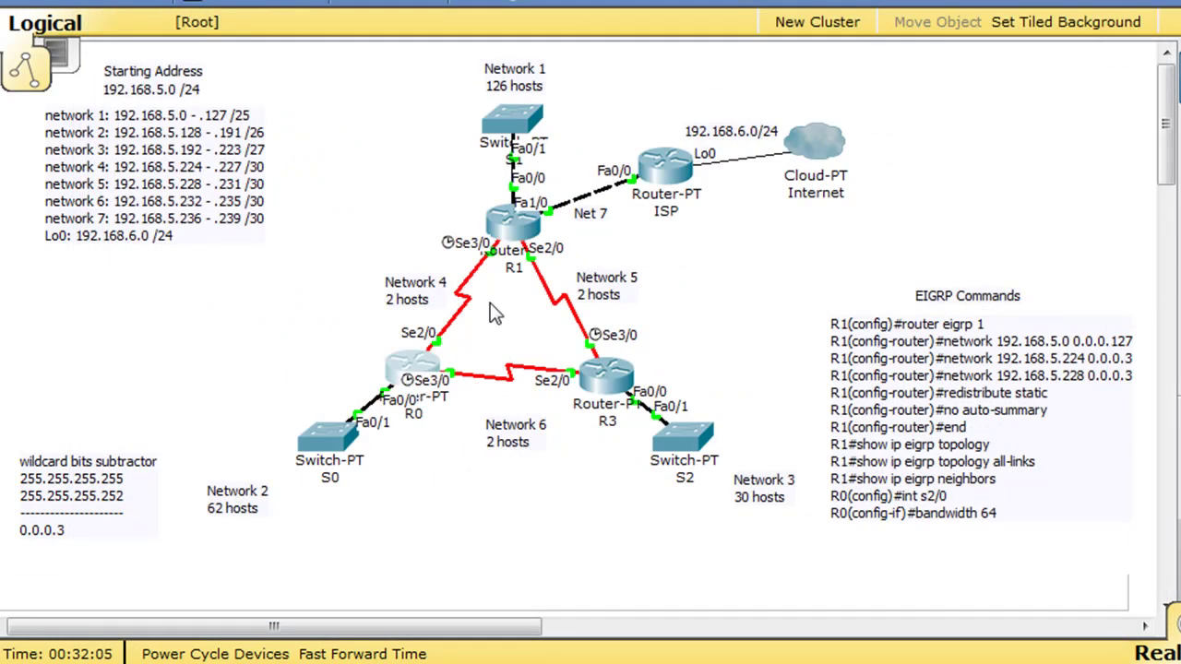